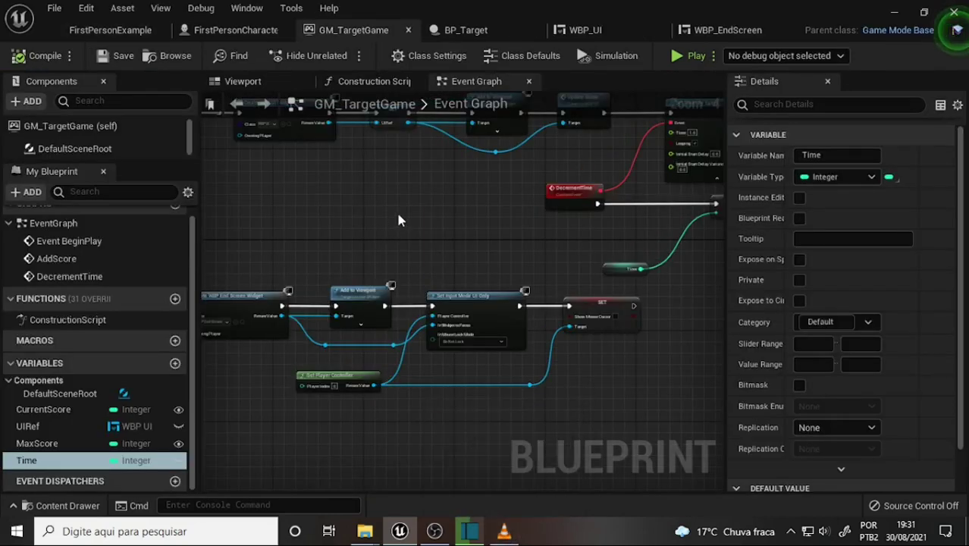
Pan to the DecrementTime nodes and box-select its Print String and + append nodes.
mouse_move(399, 220)
right_down()
mouse_move(634, 254)
mouse_move(947, 198)
right_up()
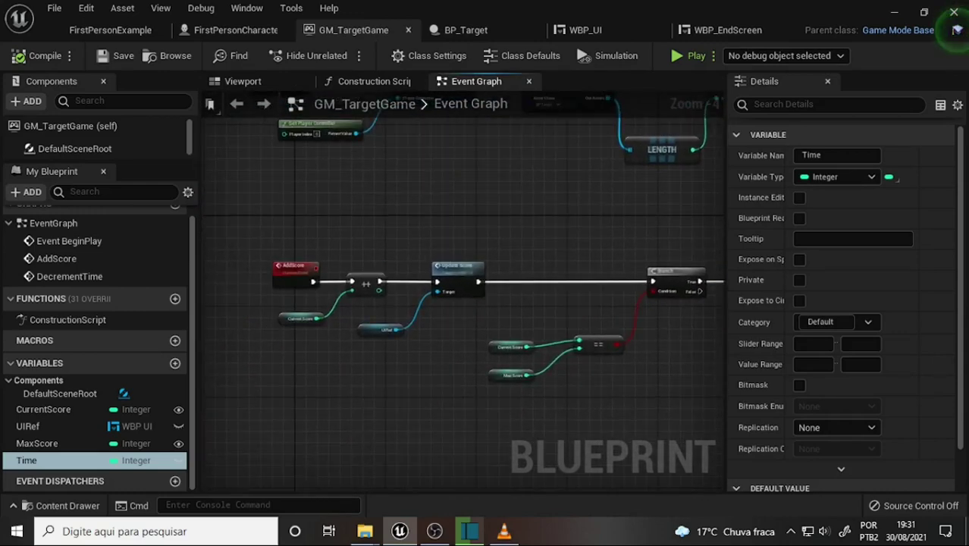
right_drag(576, 250, 394, 204)
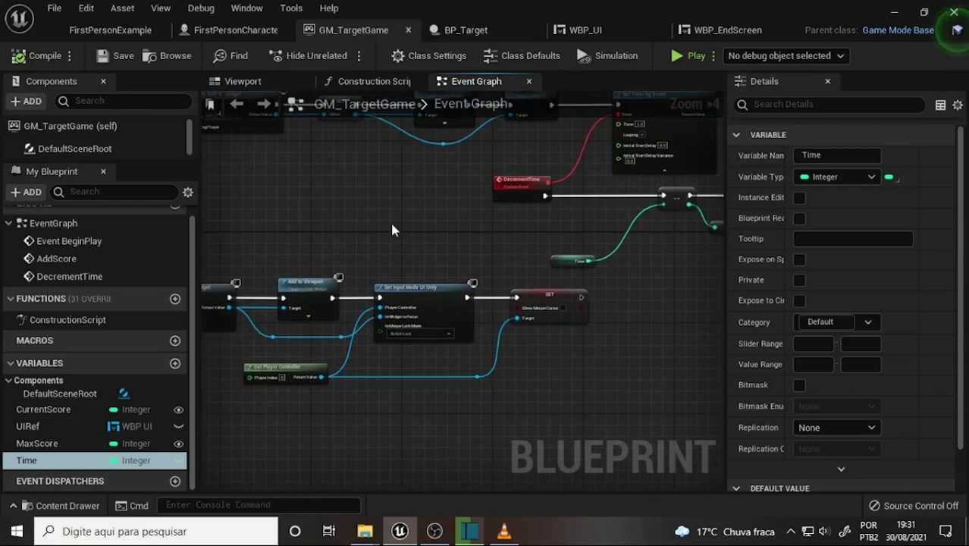
scroll(392, 230, up, 2)
scroll(391, 228, down, 1)
right_drag(427, 235, 34, 341)
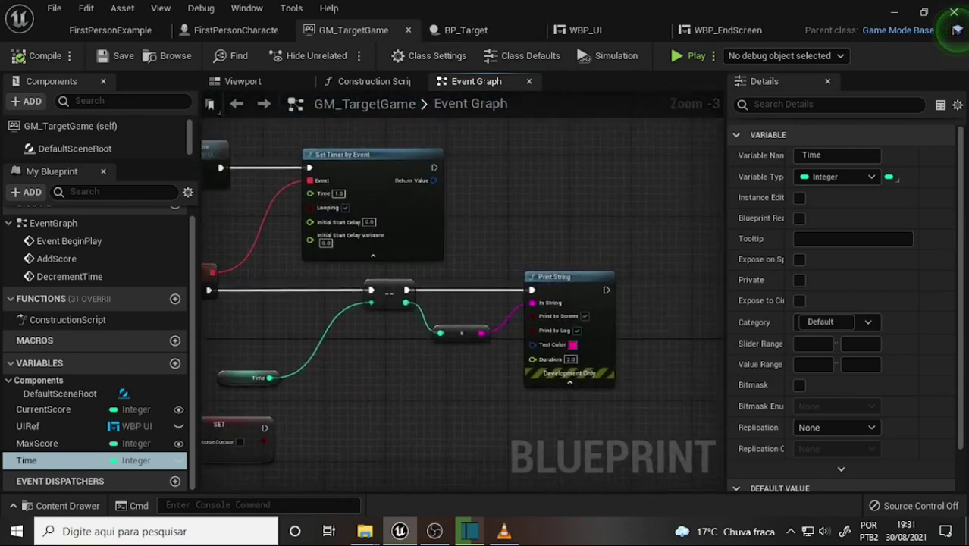
right_drag(553, 328, 573, 269)
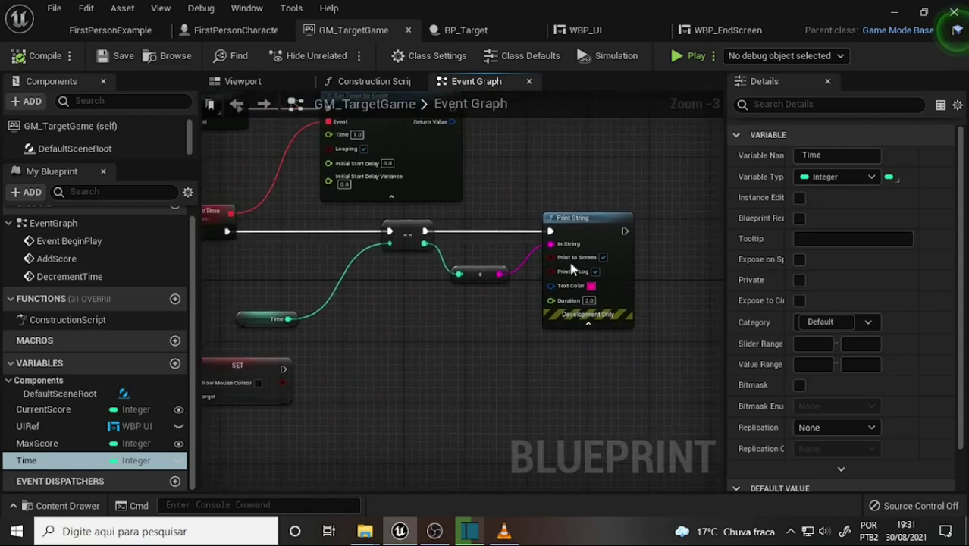
scroll(433, 373, down, 2)
scroll(435, 373, up, 1)
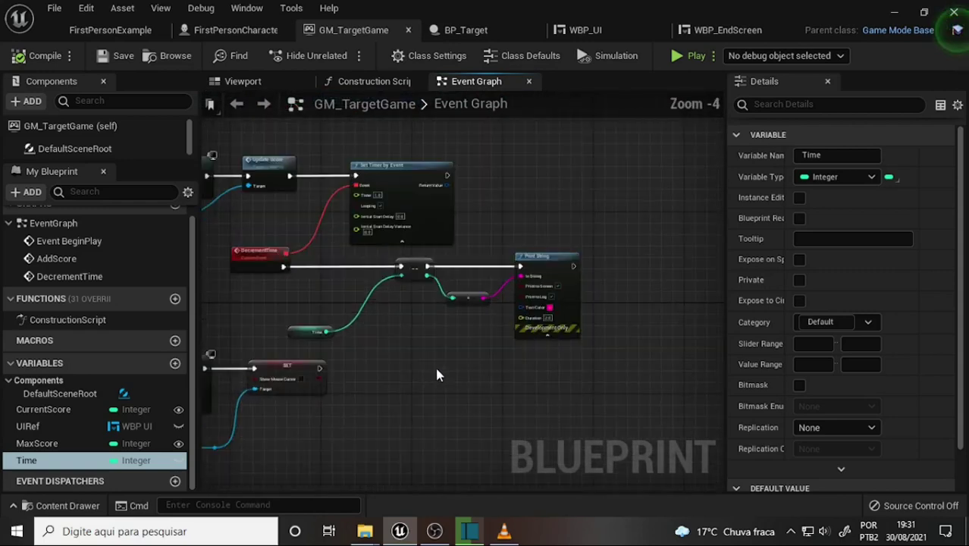
right_drag(436, 372, 422, 330)
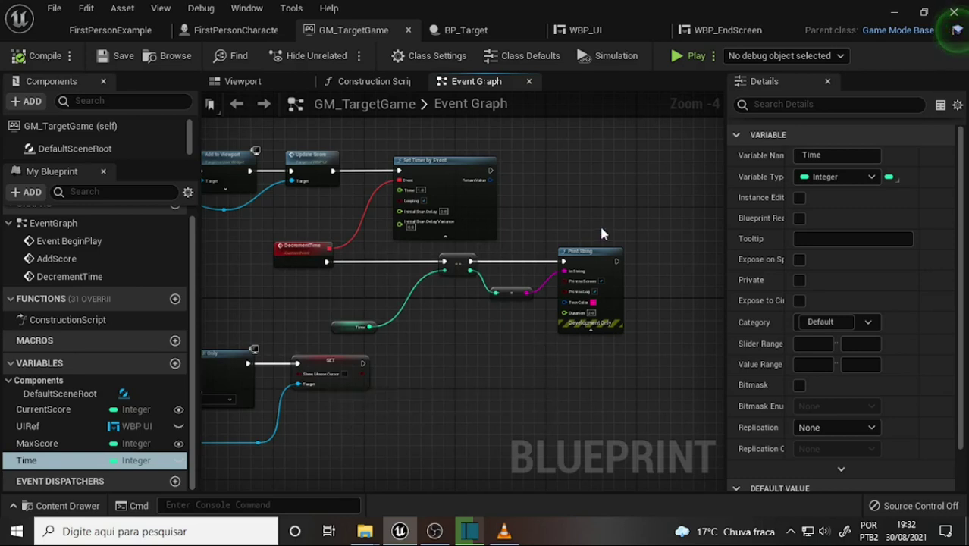
drag(602, 233, 518, 392)
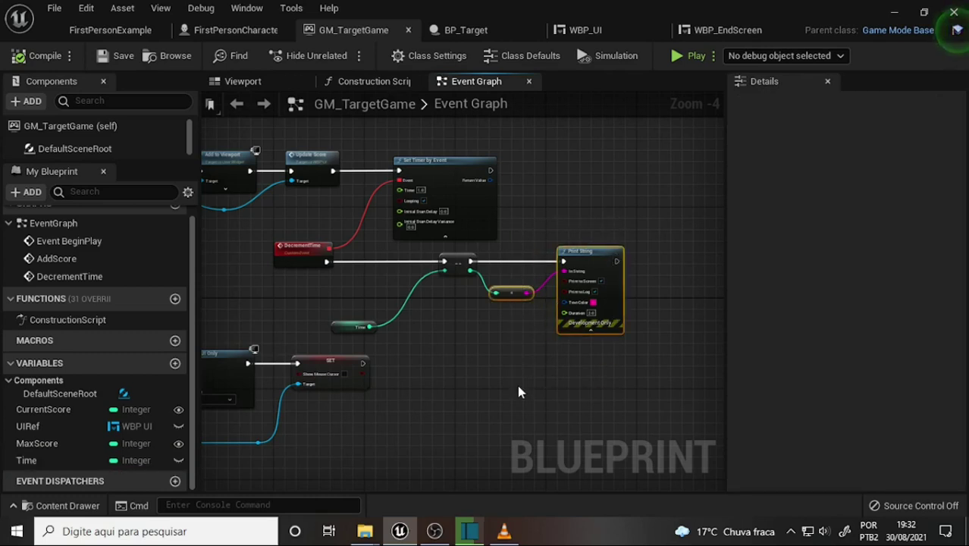
Delete the Print String and + nodes and place a Get UIRef node in the graph.
key(Delete)
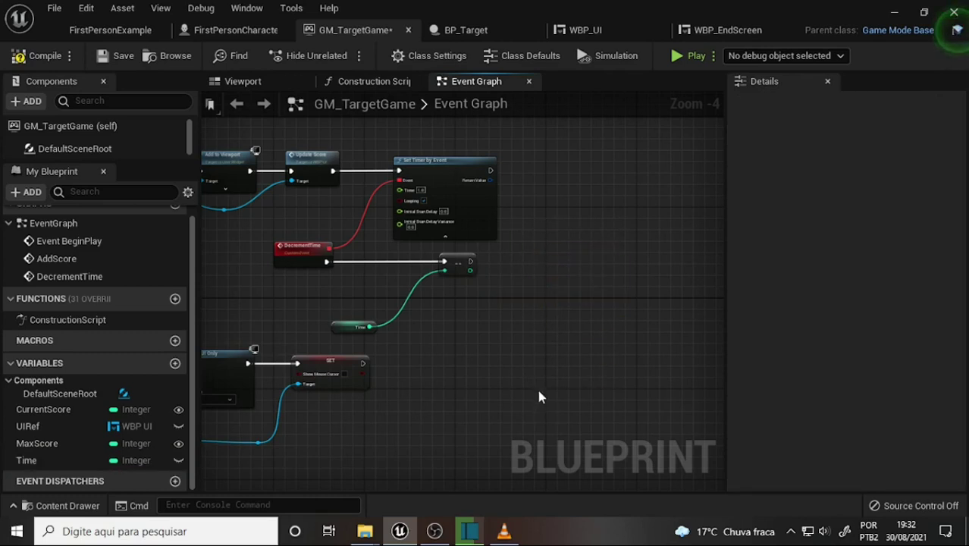
mouse_move(31, 426)
mouse_down()
mouse_move(536, 273)
mouse_move(538, 281)
mouse_up()
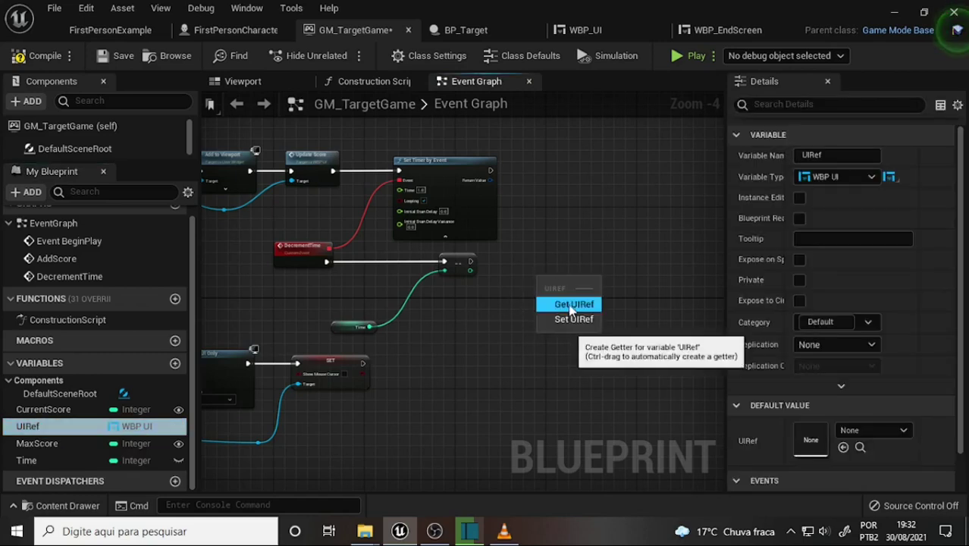
click(570, 304)
scroll(568, 306, up, 3)
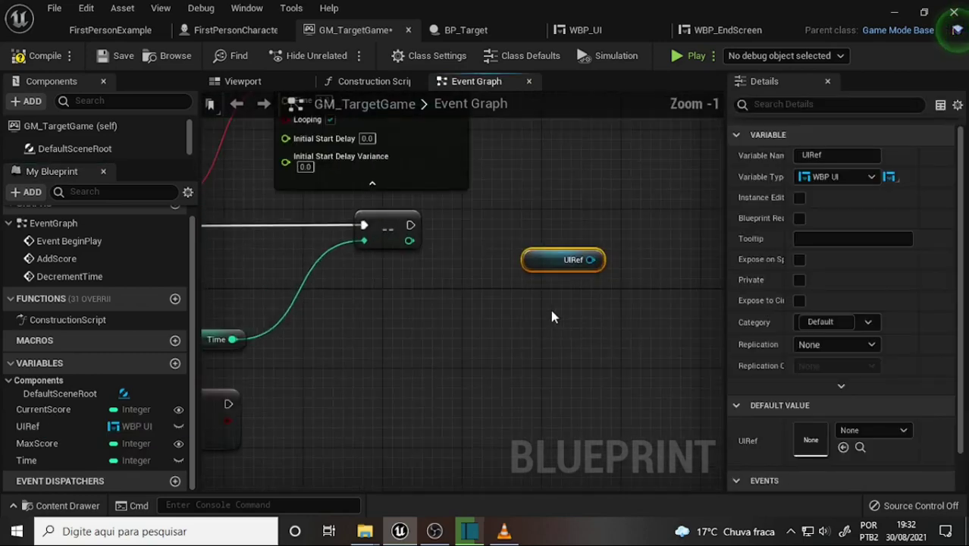
Check the tutorial video for the next step, then return to the Event Graph.
click(504, 533)
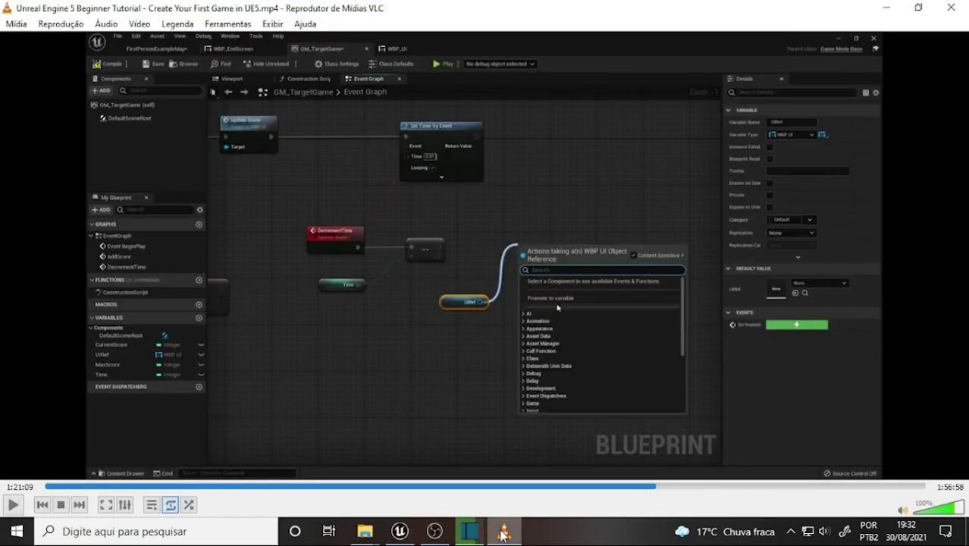
click(504, 535)
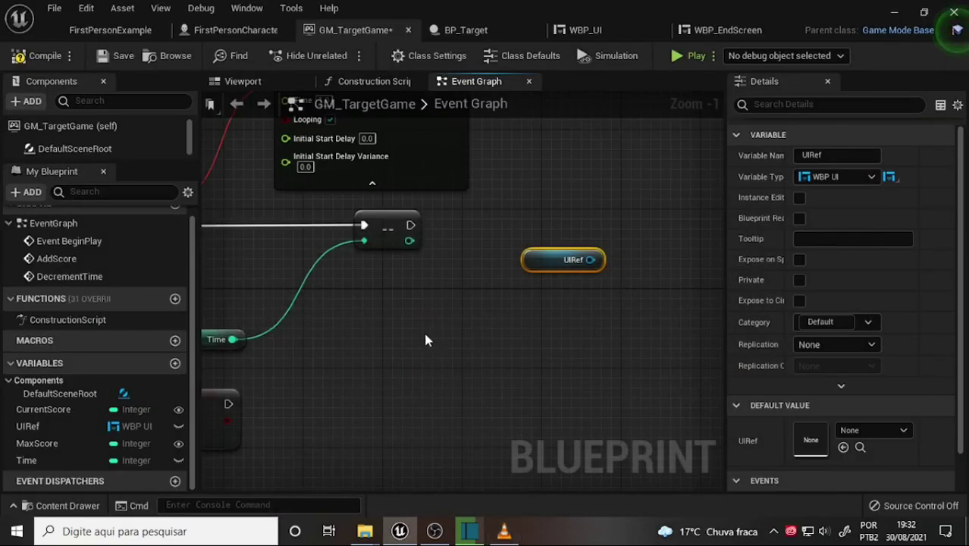
scroll(424, 330, down, 3)
scroll(427, 341, up, 2)
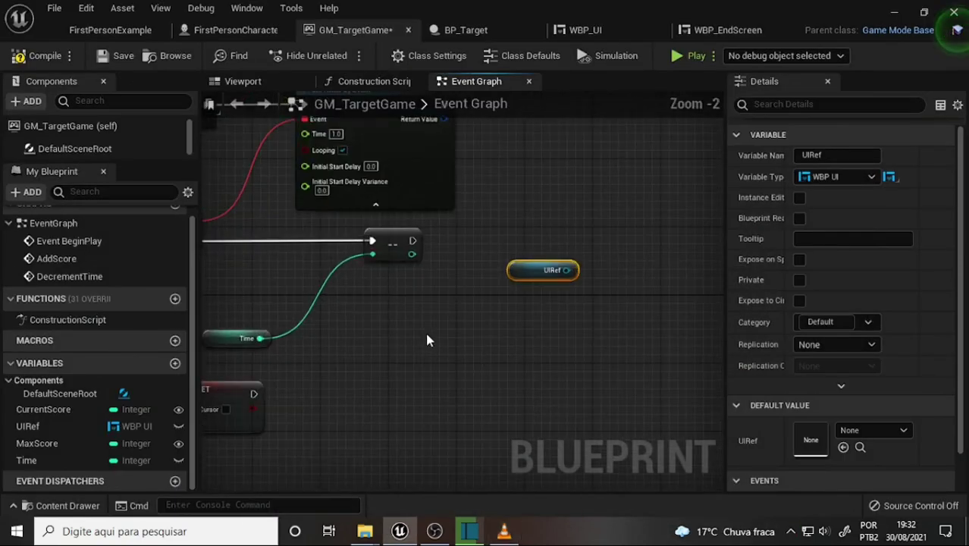
scroll(428, 340, down, 2)
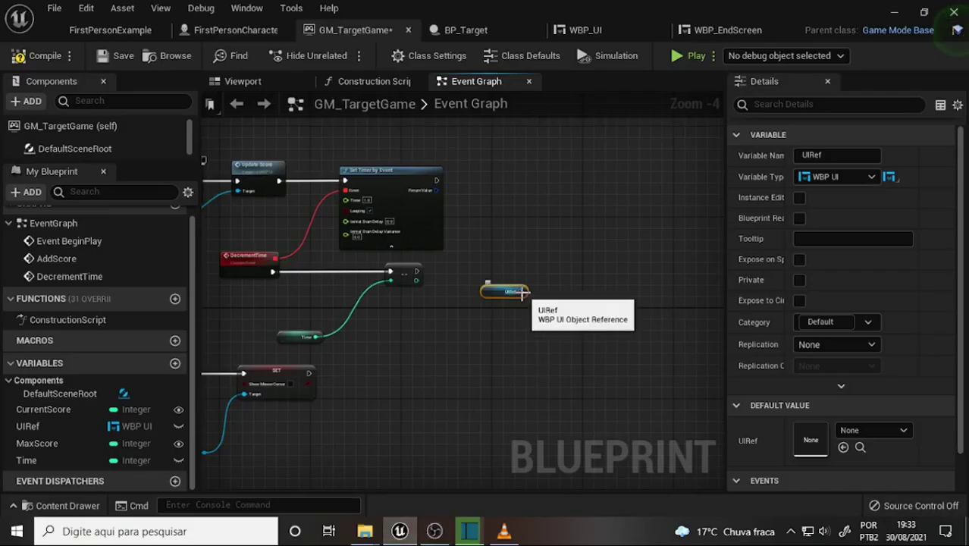
Add an Update Countdown Text call on UIRef using a 'cou' search from its pin.
drag(523, 292, 611, 303)
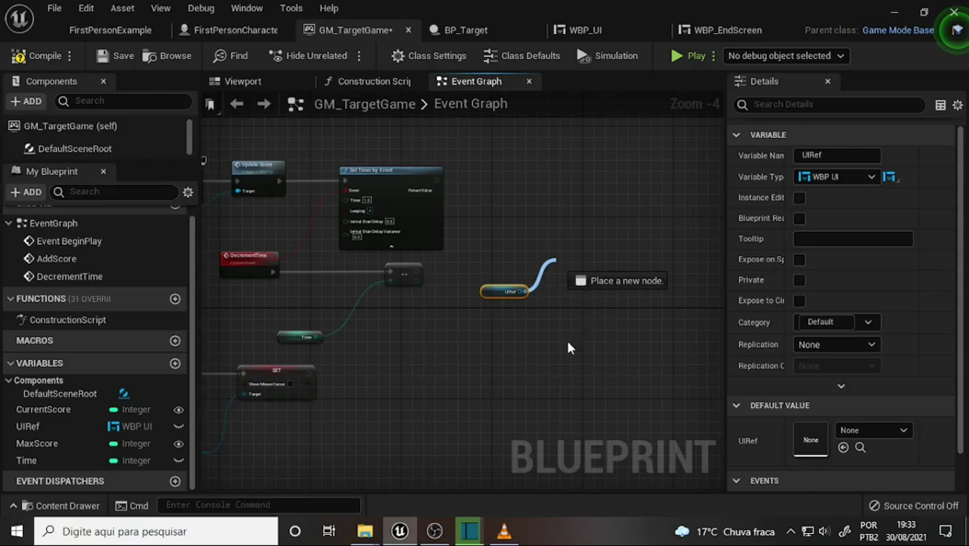
drag(576, 279, 575, 280)
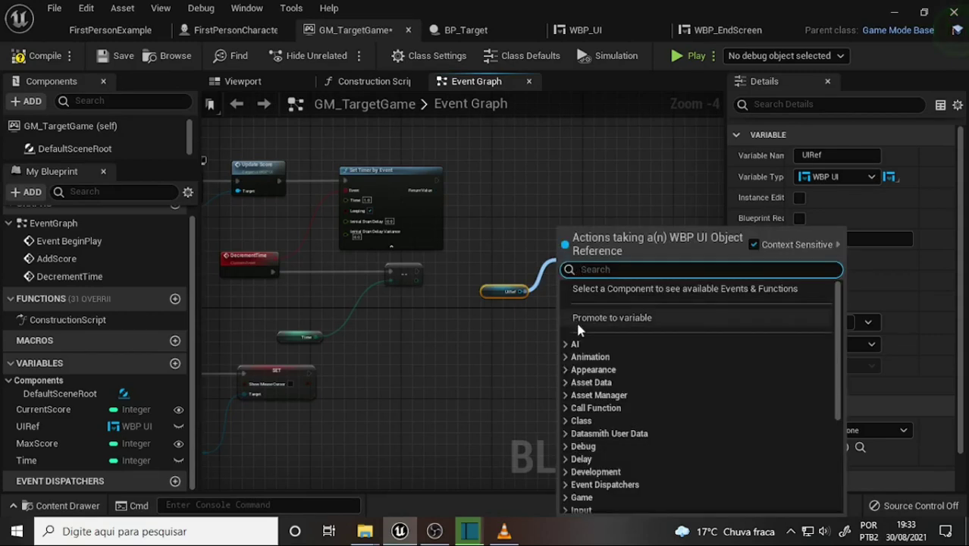
text(co)
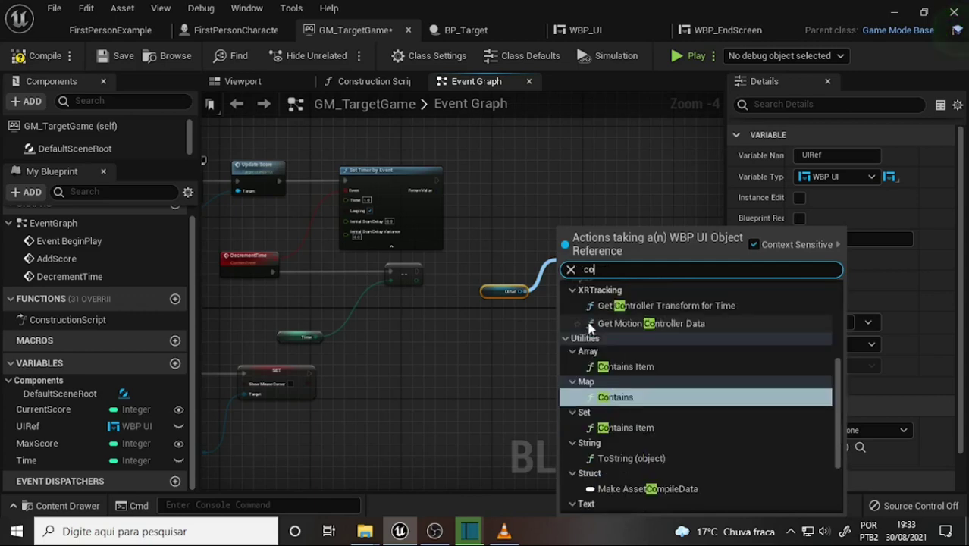
text(u)
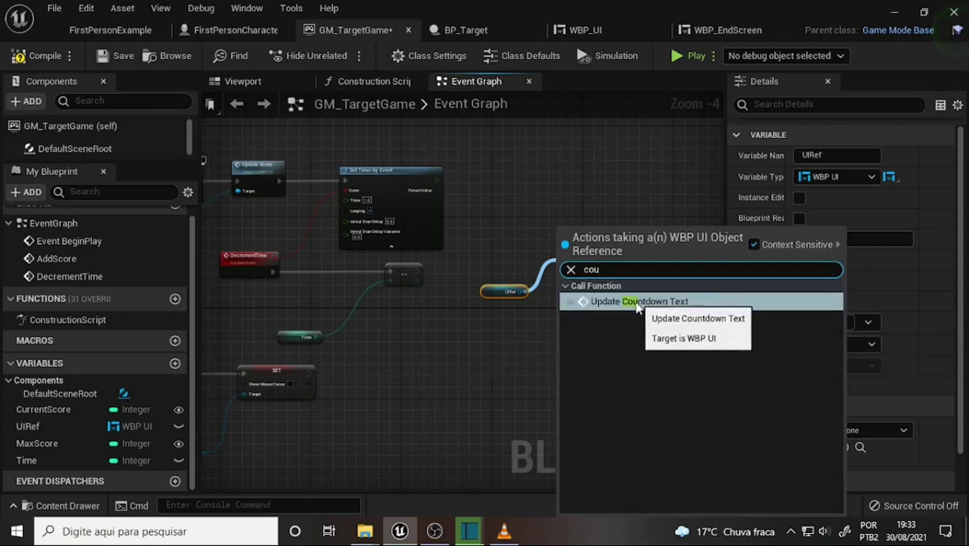
click(637, 304)
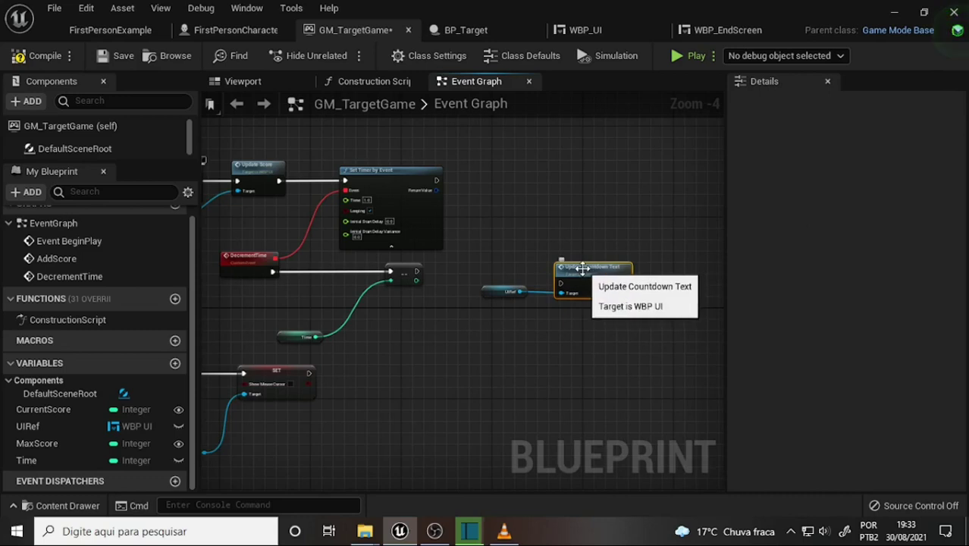
drag(582, 268, 575, 267)
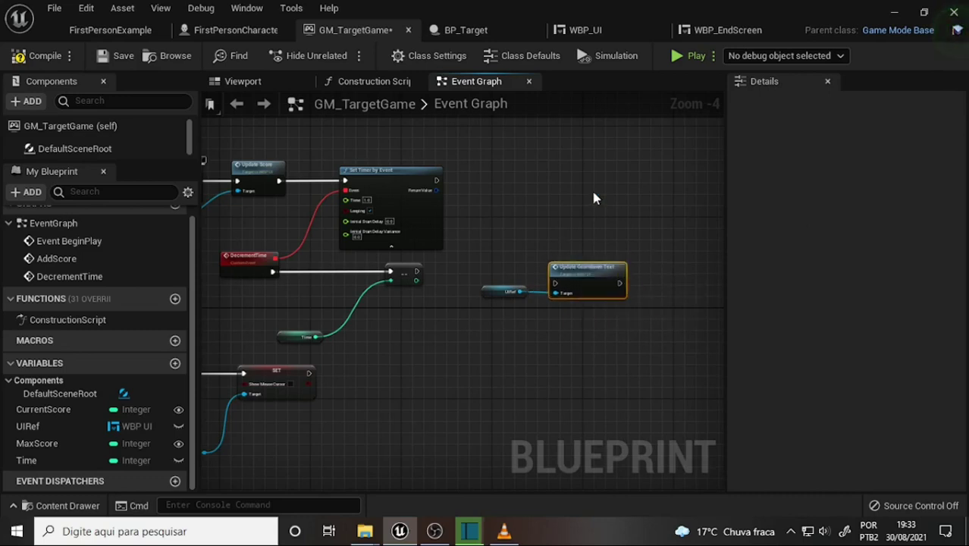
Arrange UIRef and Update Countdown Text beside the decrement node and wire its exec output in.
scroll(594, 199, up, 1)
right_drag(584, 205, 566, 128)
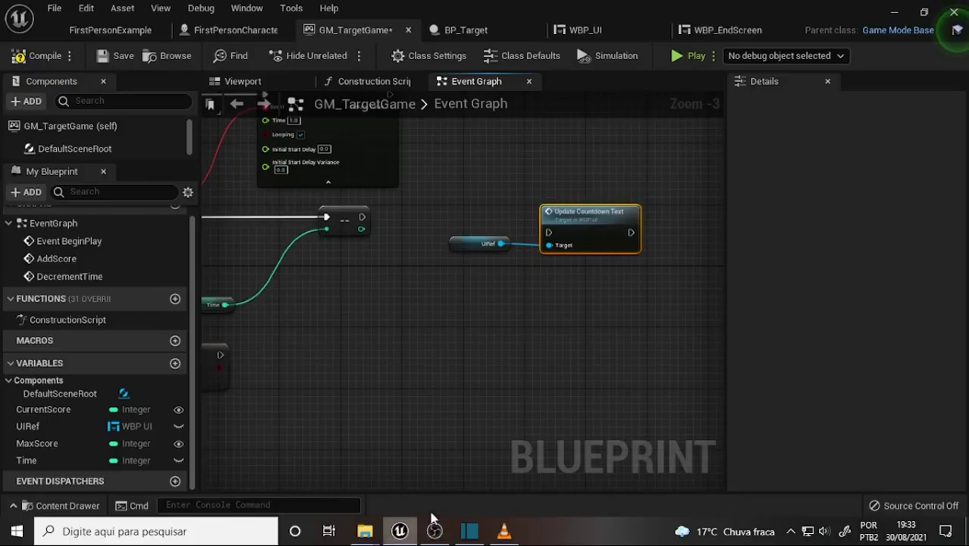
right_drag(523, 298, 568, 268)
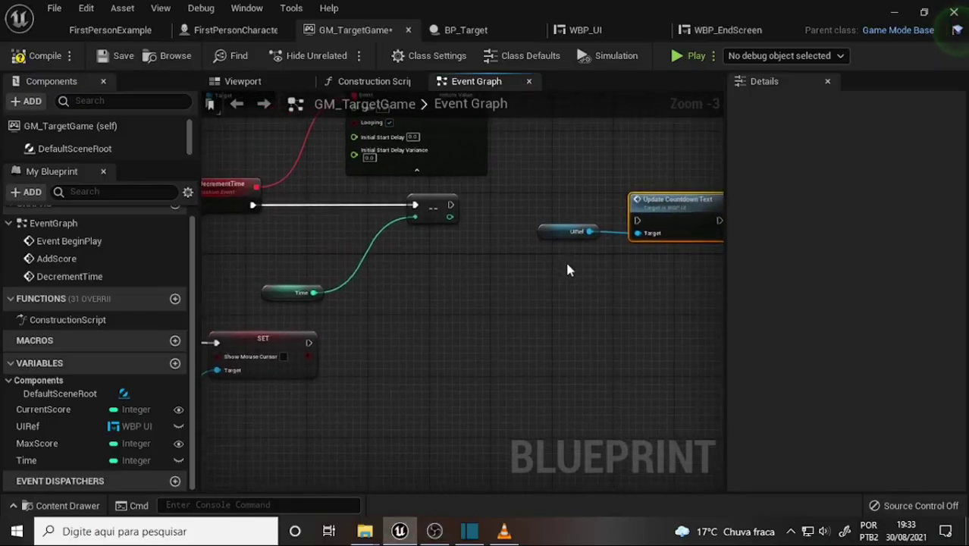
mouse_move(567, 230)
mouse_down()
mouse_move(450, 263)
mouse_move(445, 278)
mouse_up()
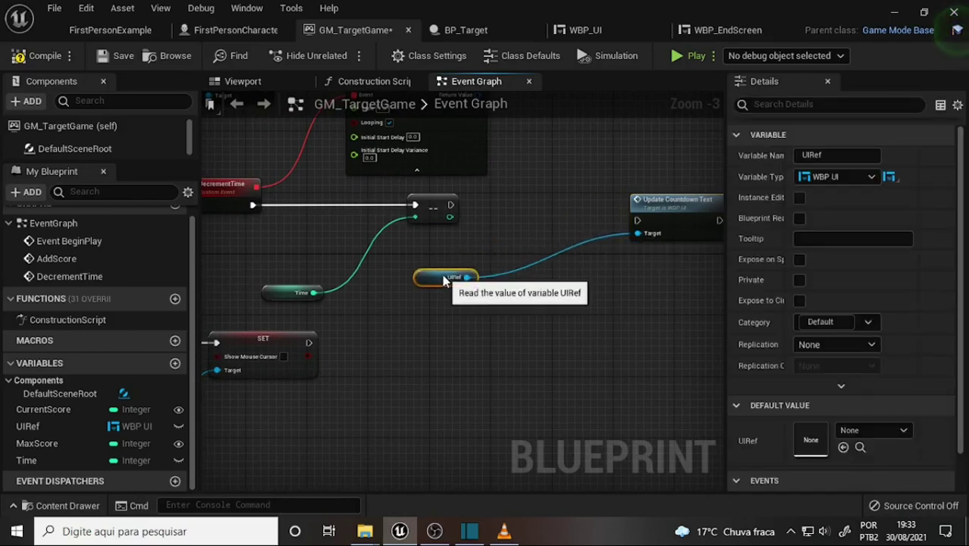
drag(627, 205, 566, 190)
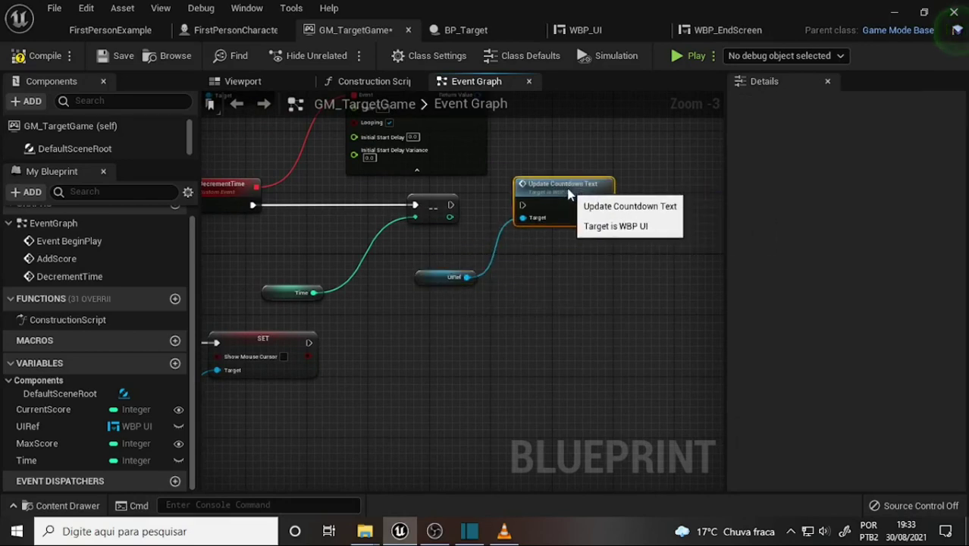
drag(449, 203, 523, 205)
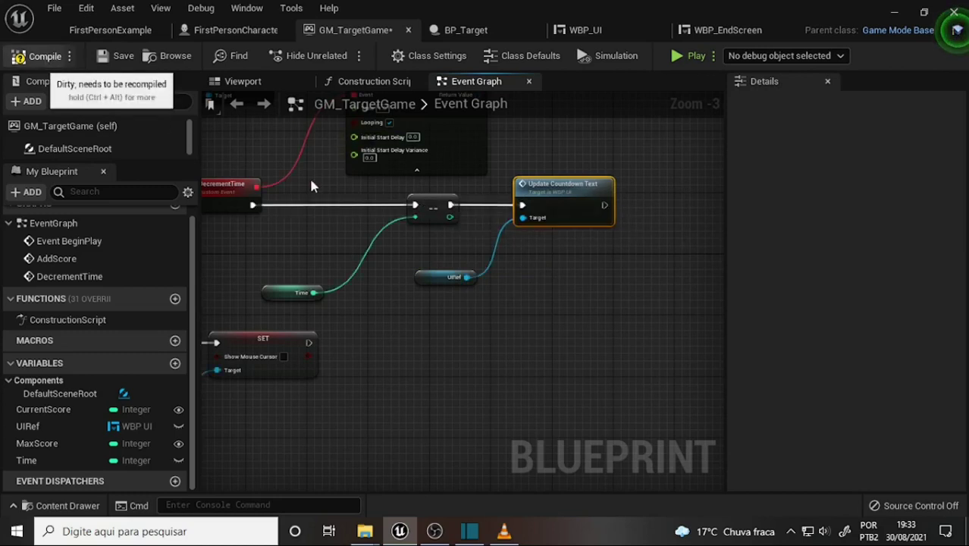
Compile the GM_TargetGame blueprint and launch a Play-In-Editor test.
click(42, 56)
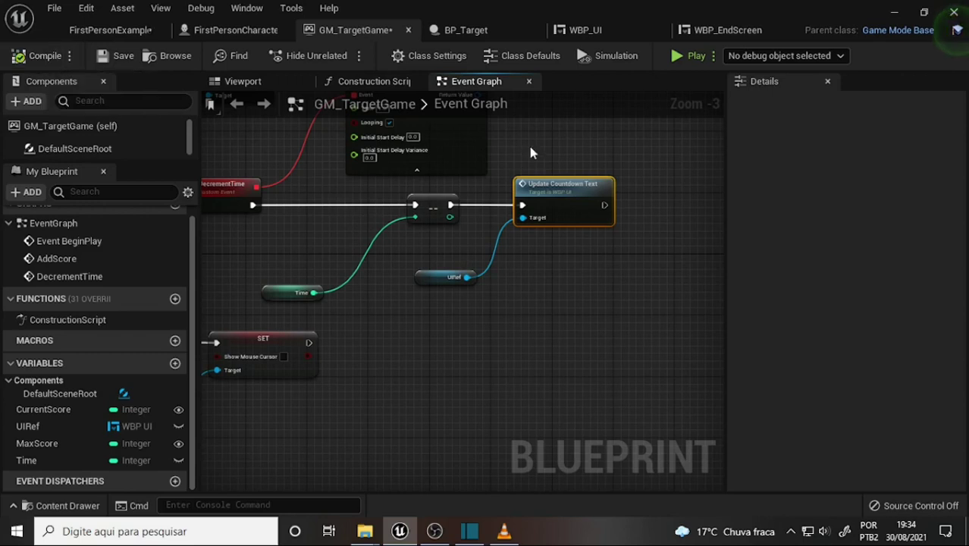
click(694, 56)
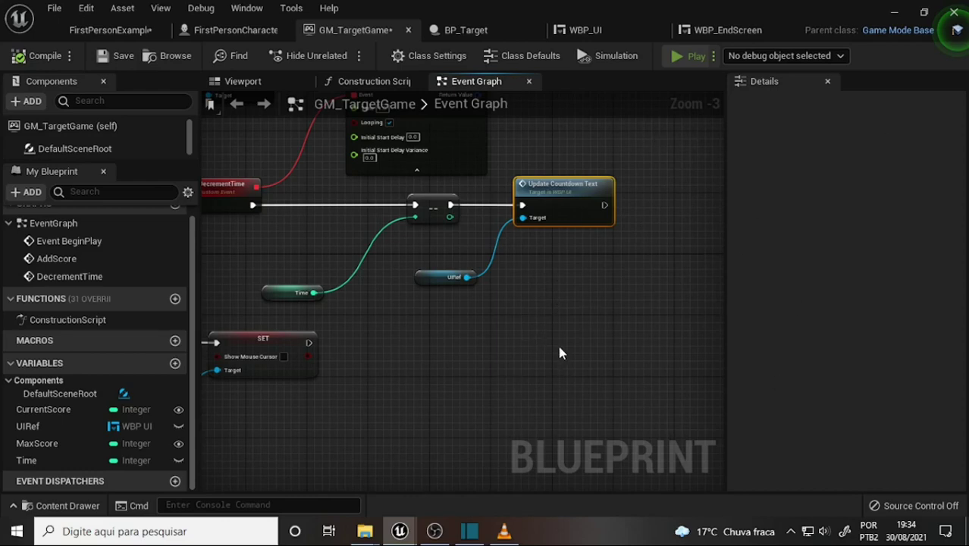
key(alt+p)
Shoot the remaining targets until You Win!!! shows at 4/4, then stop the preview with Esc.
click(744, 243)
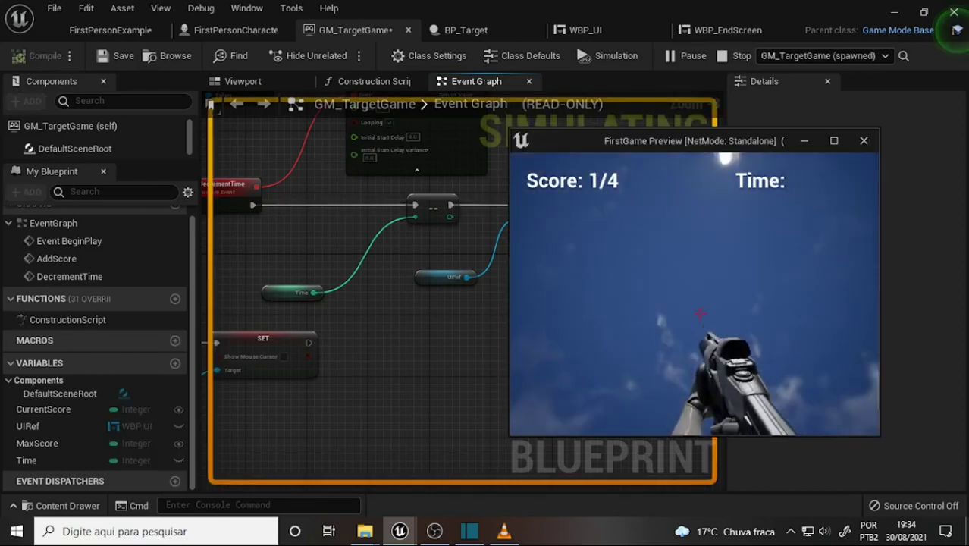
click(699, 313)
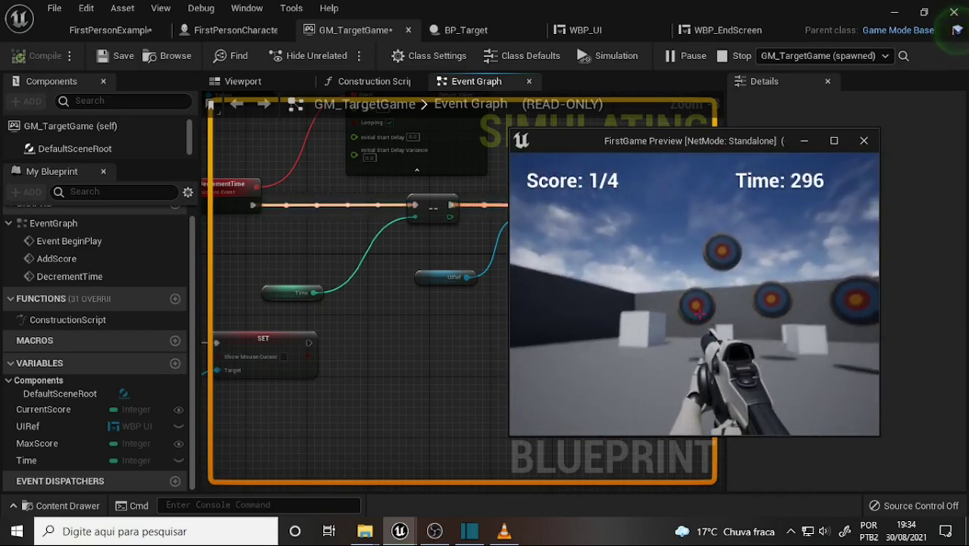
click(700, 313)
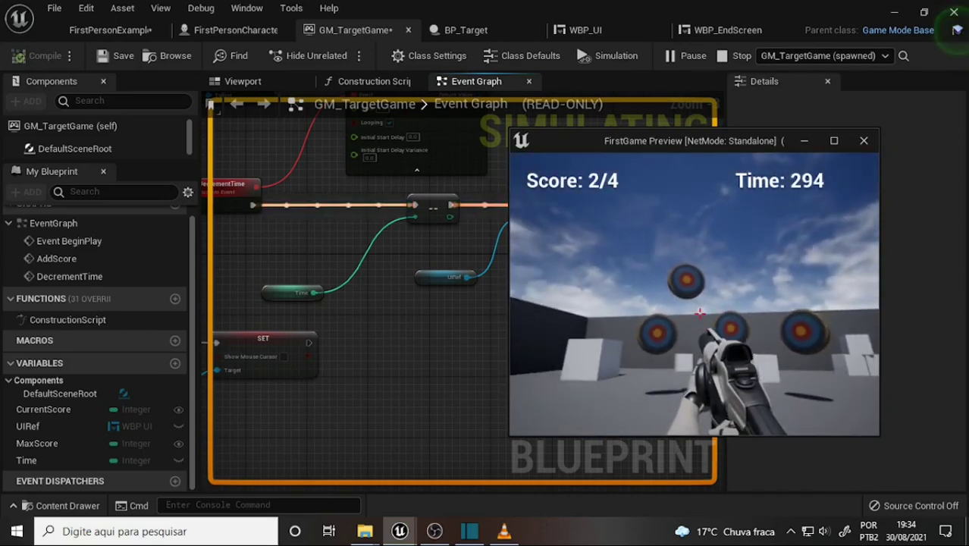
click(699, 314)
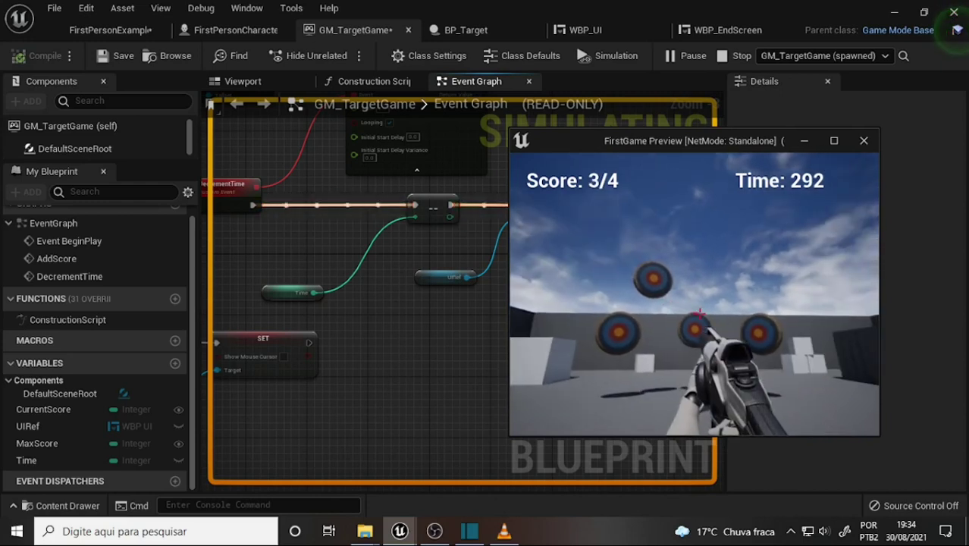
click(699, 313)
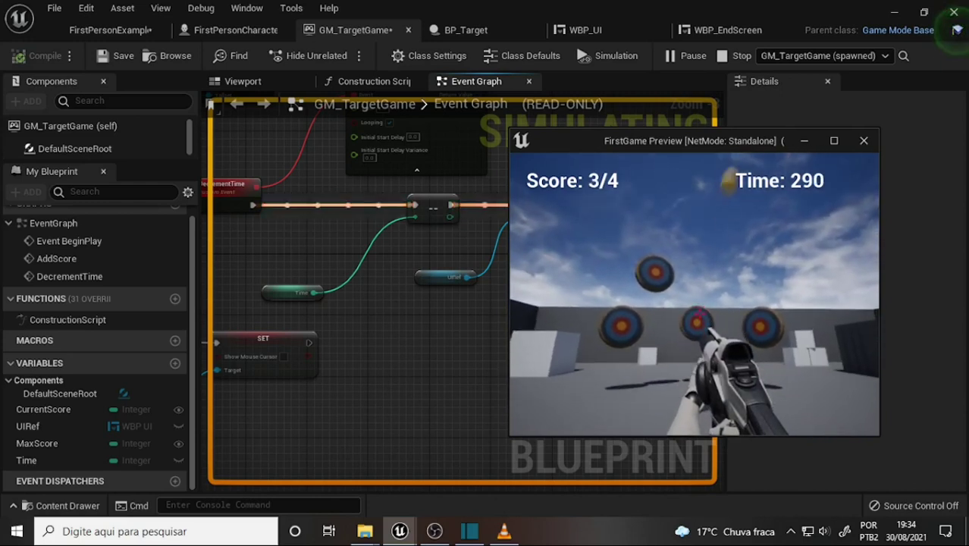
click(699, 313)
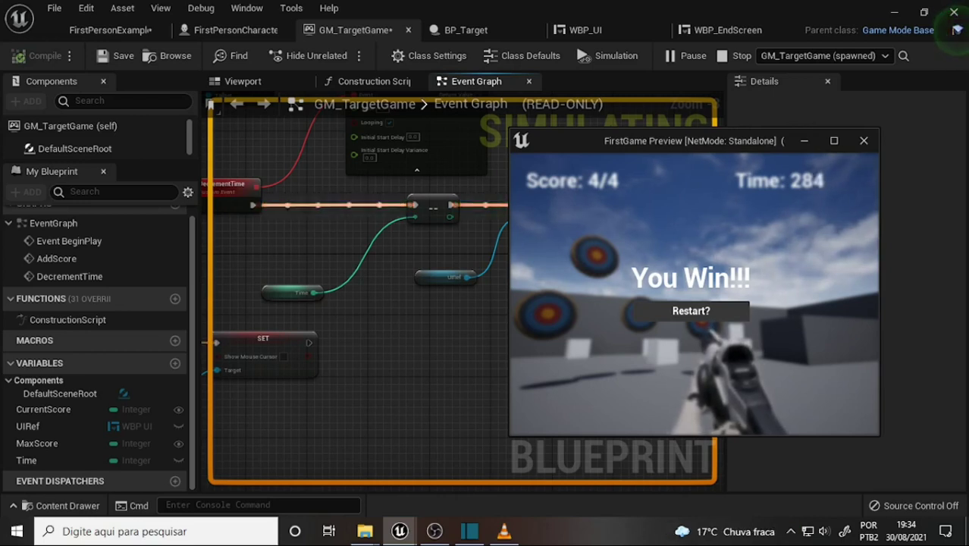
key(Escape)
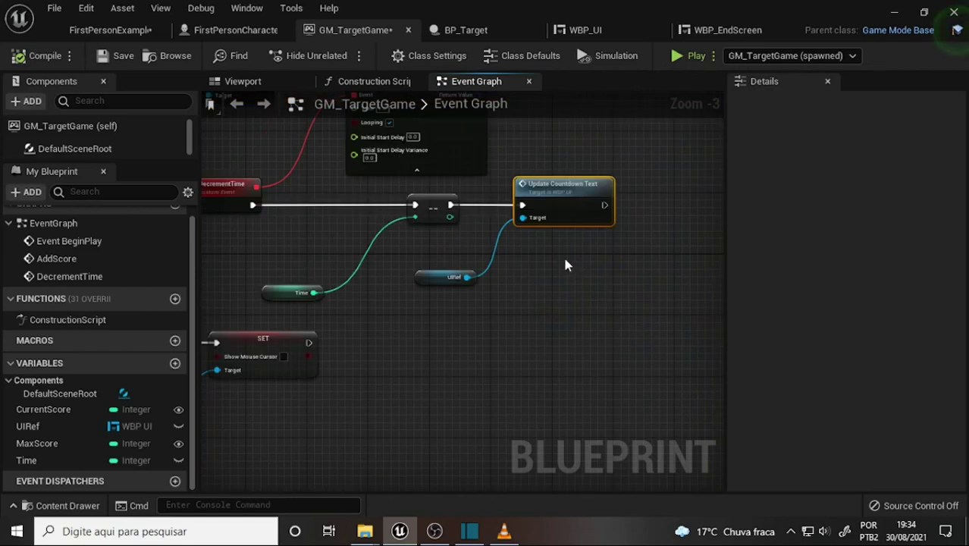
Set the Set Timer by Event Time value to 0.1.
right_drag(565, 257, 605, 346)
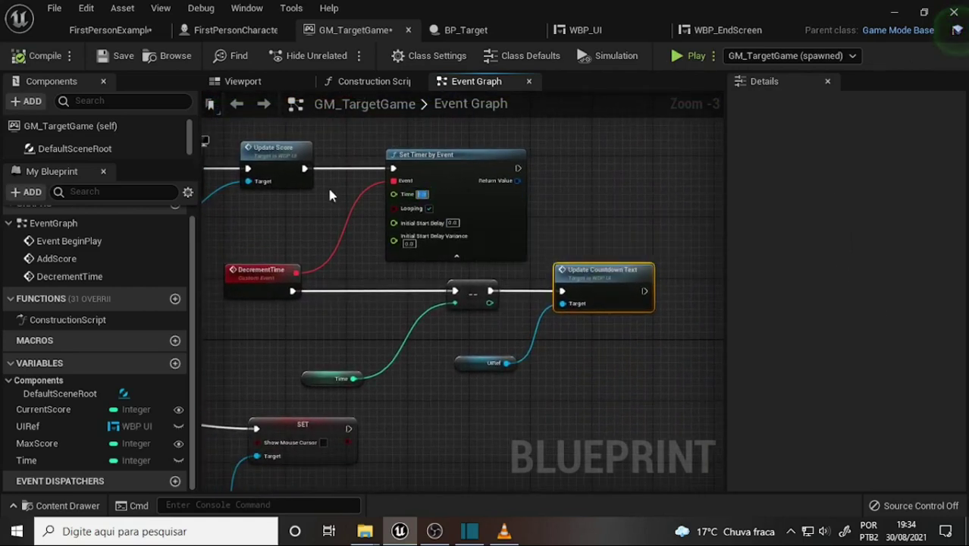
click(419, 194)
text(0.1)
click(609, 197)
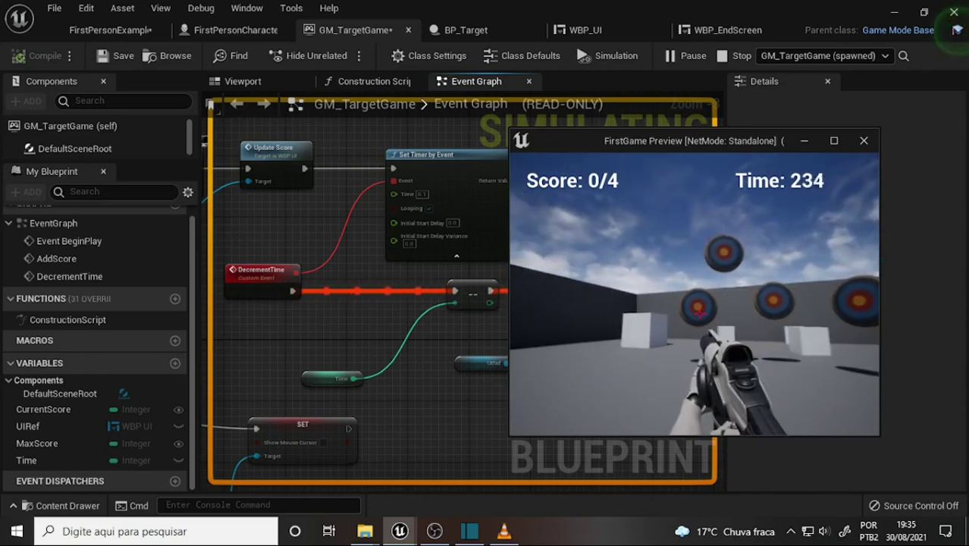
Shoot all four targets to win the new play-test, then stop it with Esc.
click(698, 311)
click(698, 314)
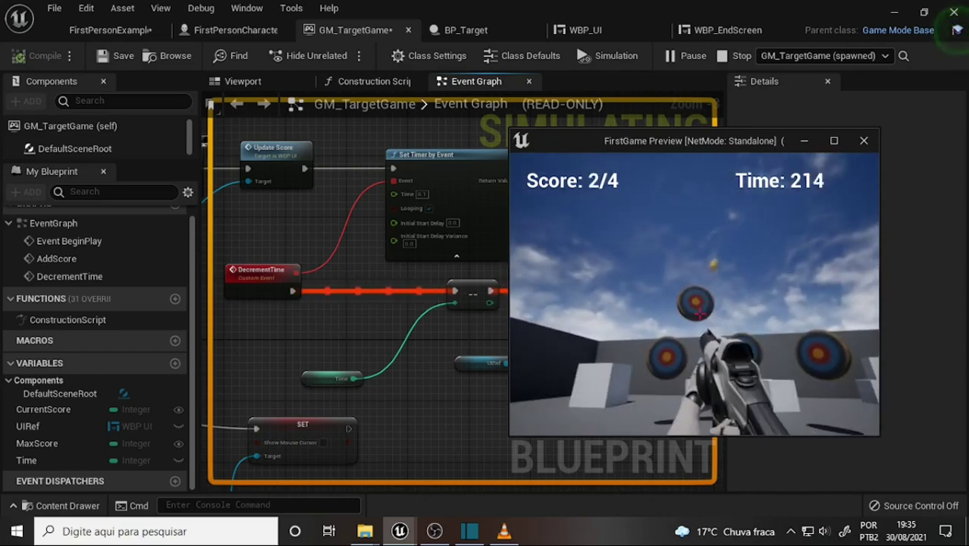
click(700, 313)
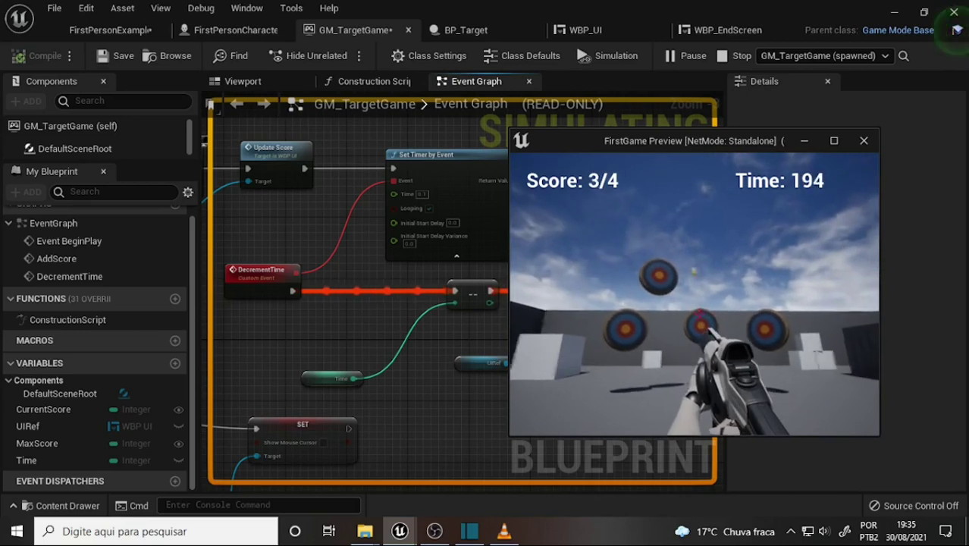
click(699, 312)
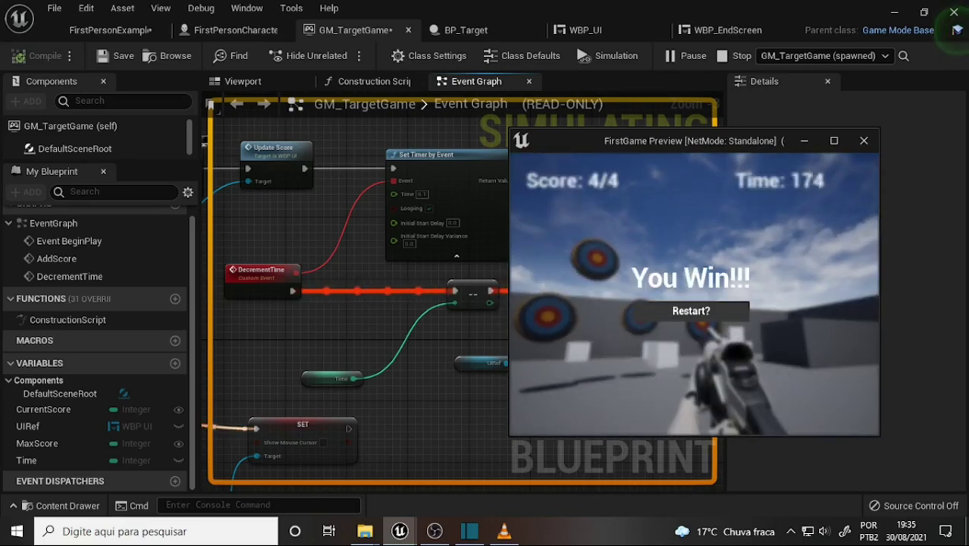
key(Escape)
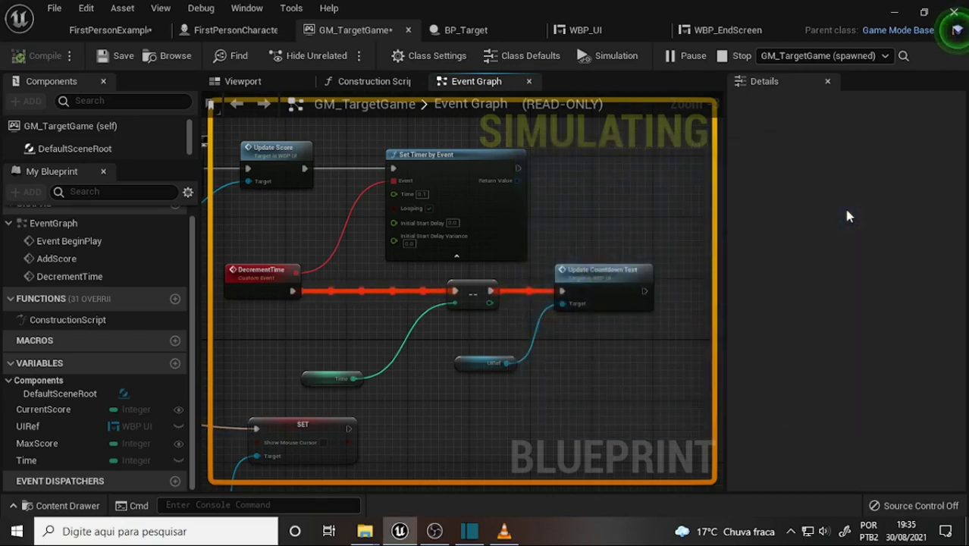
Check the tutorial video, then move the UIRef getter up beside the decrement node.
right_drag(604, 224, 577, 178)
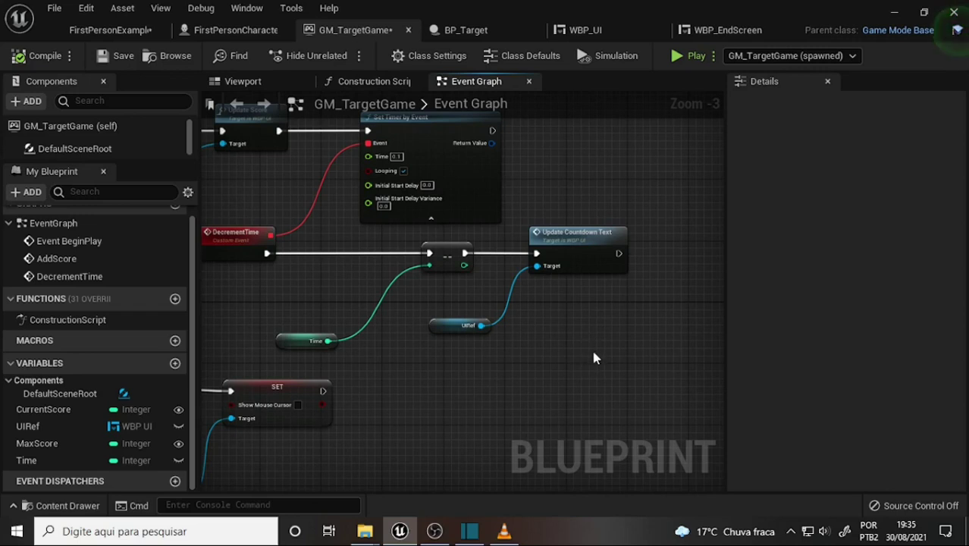
click(438, 530)
click(511, 534)
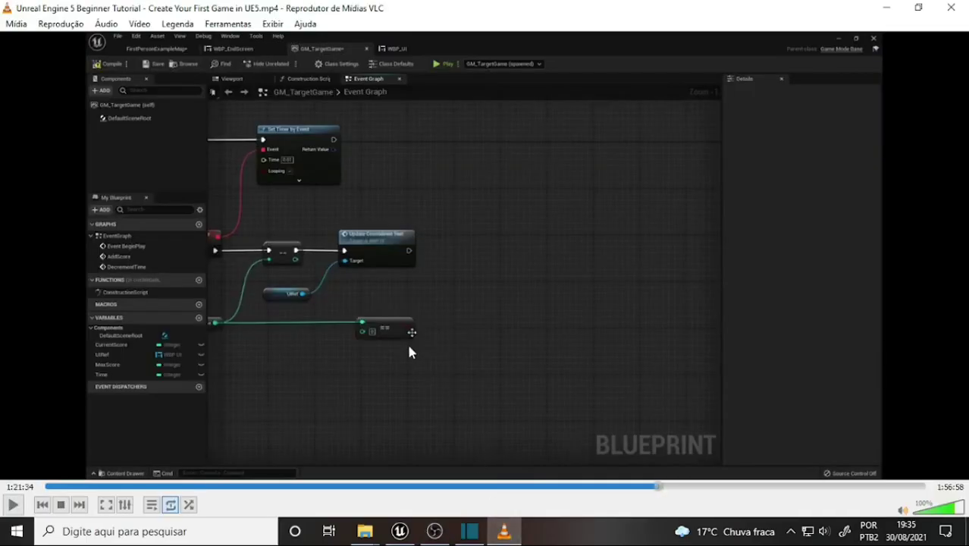
mouse_move(435, 539)
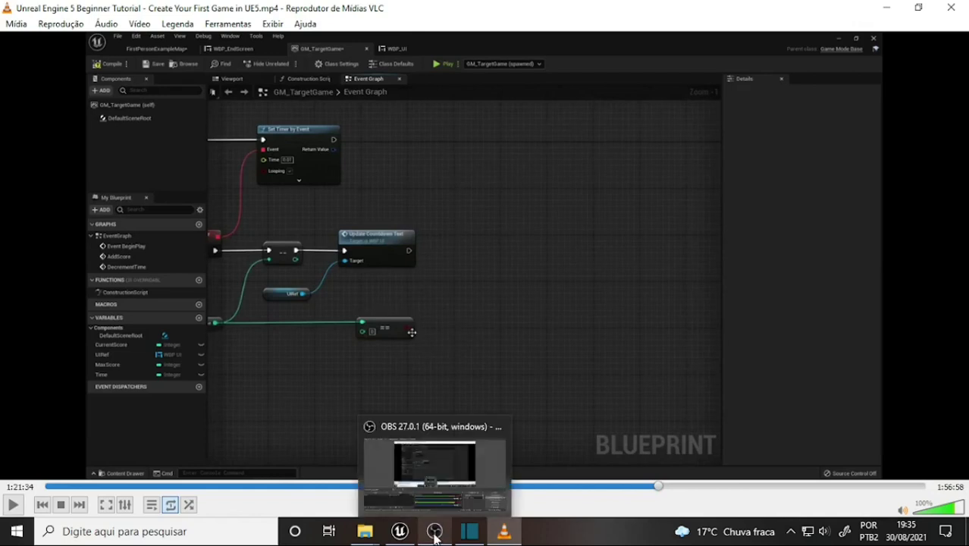
mouse_move(400, 531)
click(397, 471)
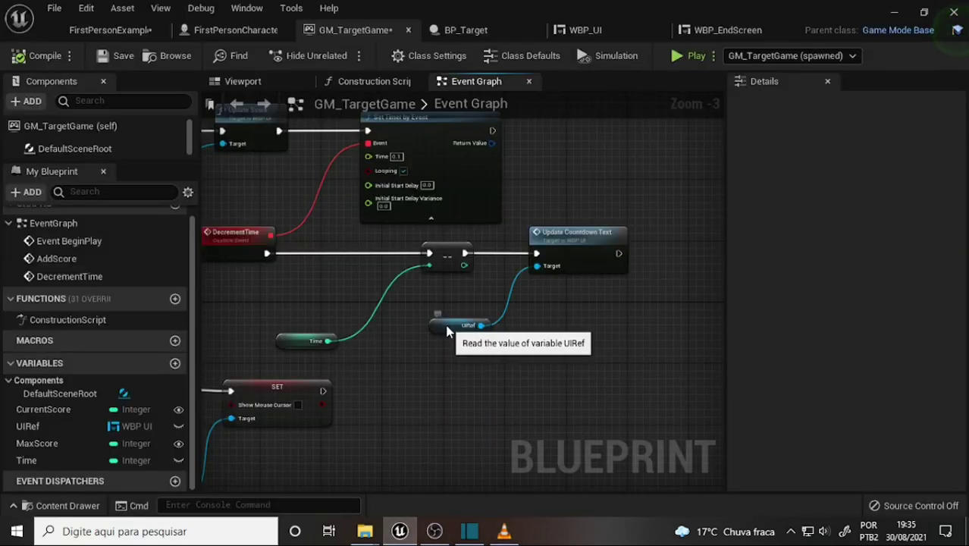
drag(446, 331, 440, 302)
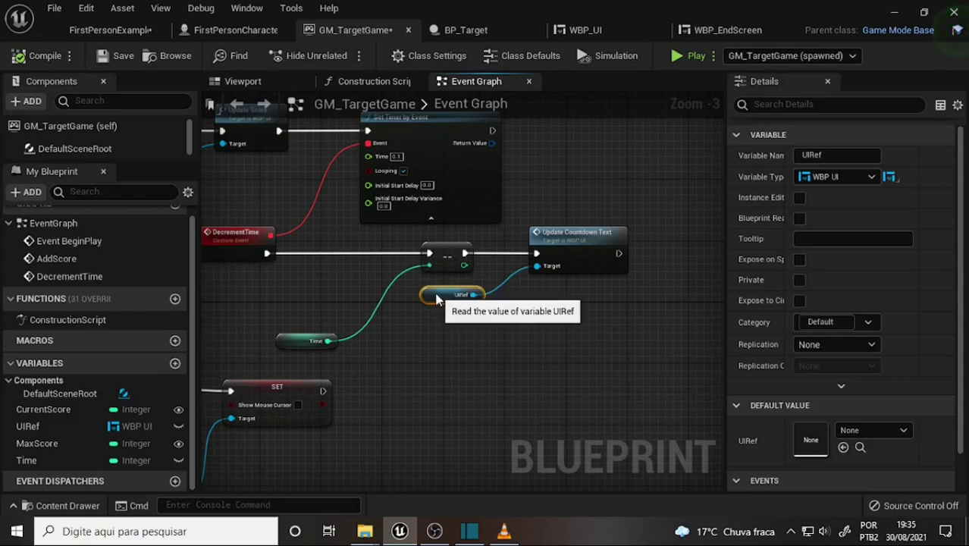
Add an Equal (==) node from the Time getter via an 'eq' search.
drag(327, 341, 514, 358)
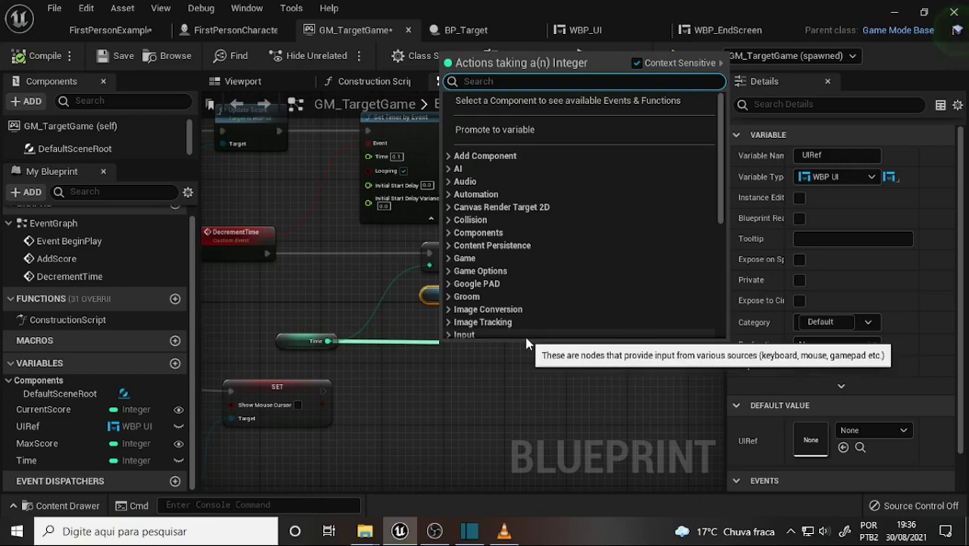
text(eq)
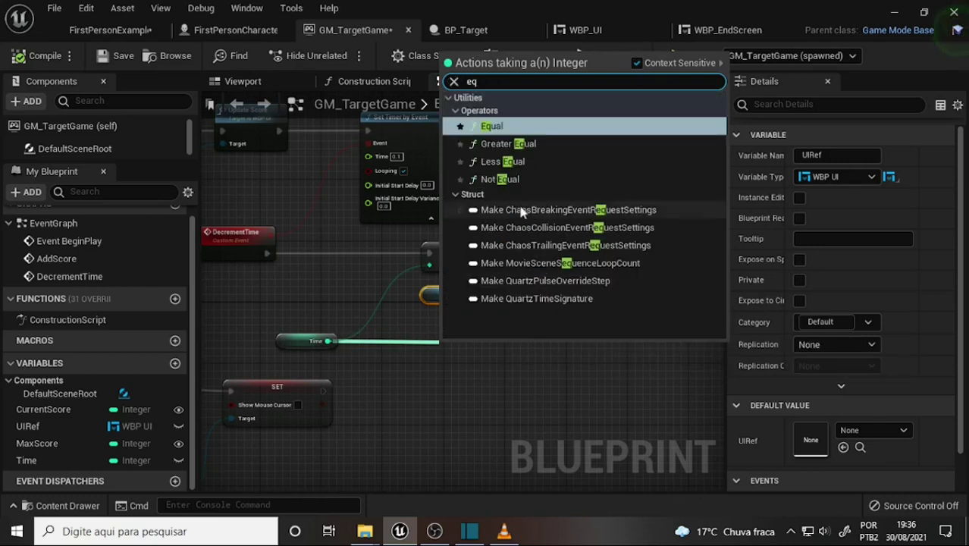
key(Return)
drag(469, 350, 446, 343)
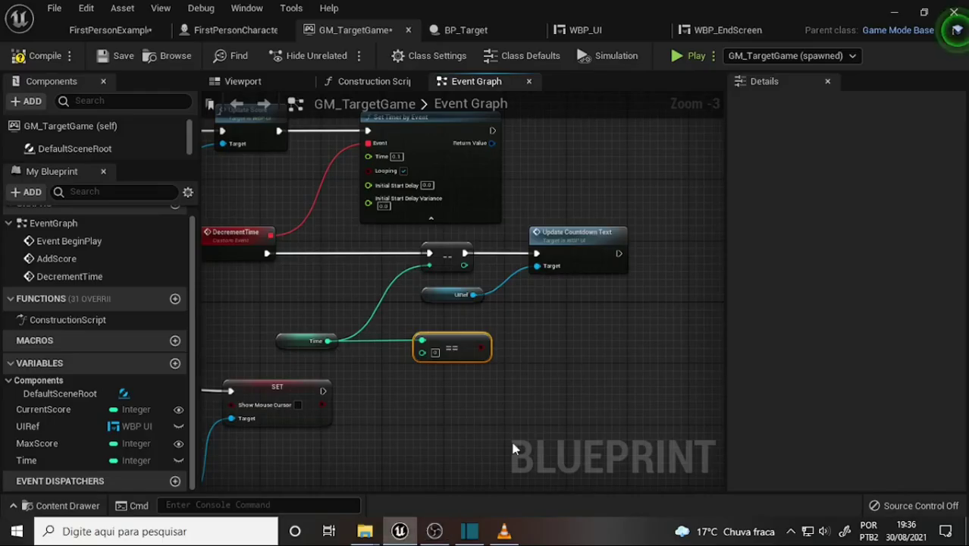
Consult the tutorial and rearrange the Time getter and == node in the DecrementTime chain.
right_drag(618, 341, 485, 331)
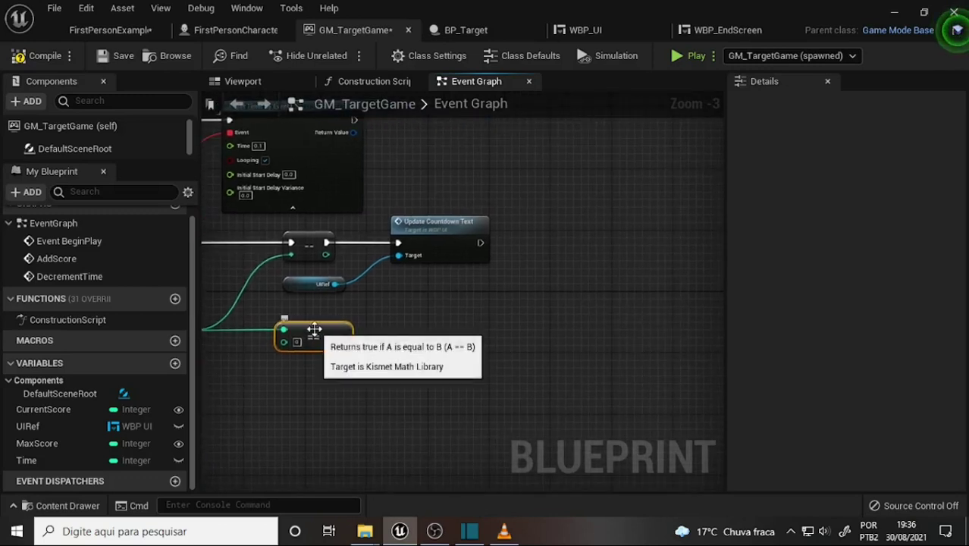
click(504, 534)
click(504, 535)
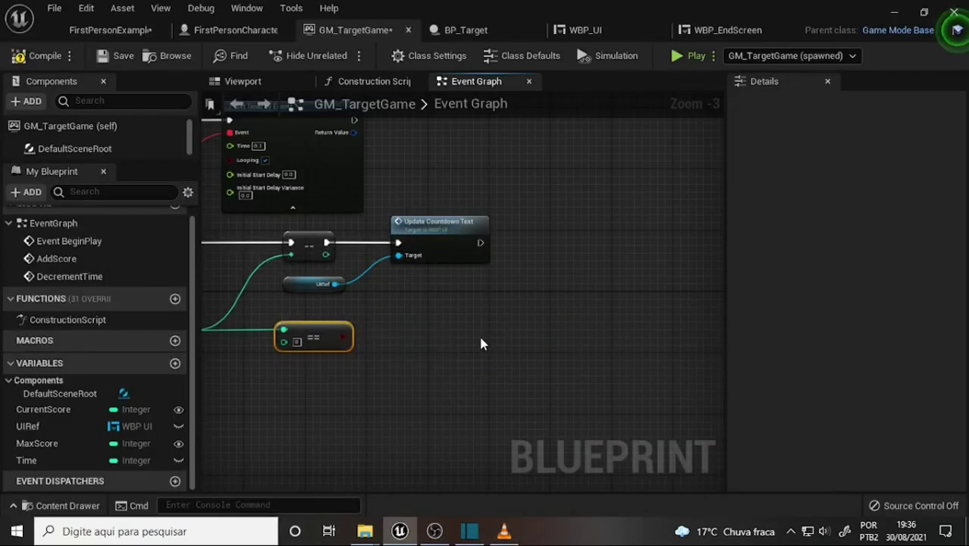
right_drag(480, 342, 538, 331)
drag(377, 315, 507, 302)
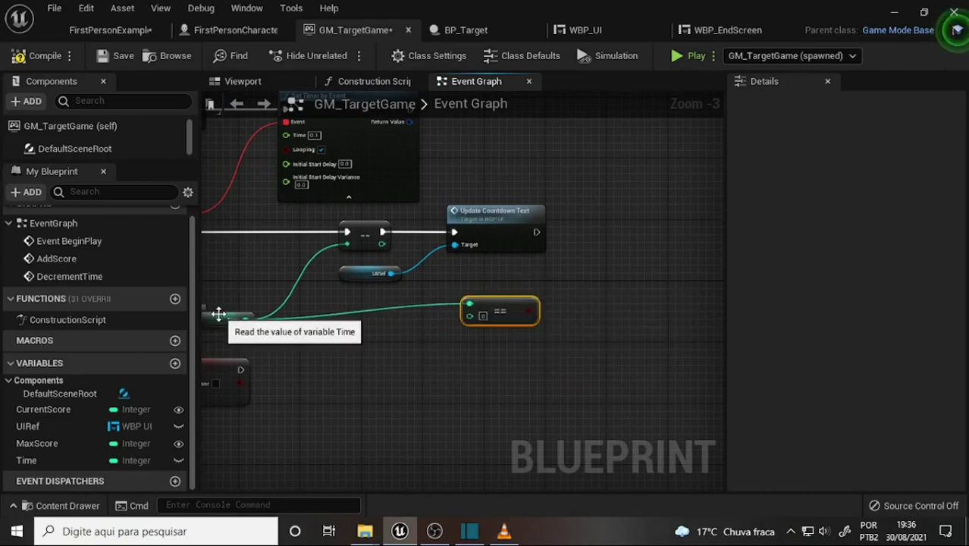
mouse_move(216, 323)
mouse_down()
mouse_move(298, 296)
mouse_move(367, 290)
mouse_move(351, 298)
mouse_up()
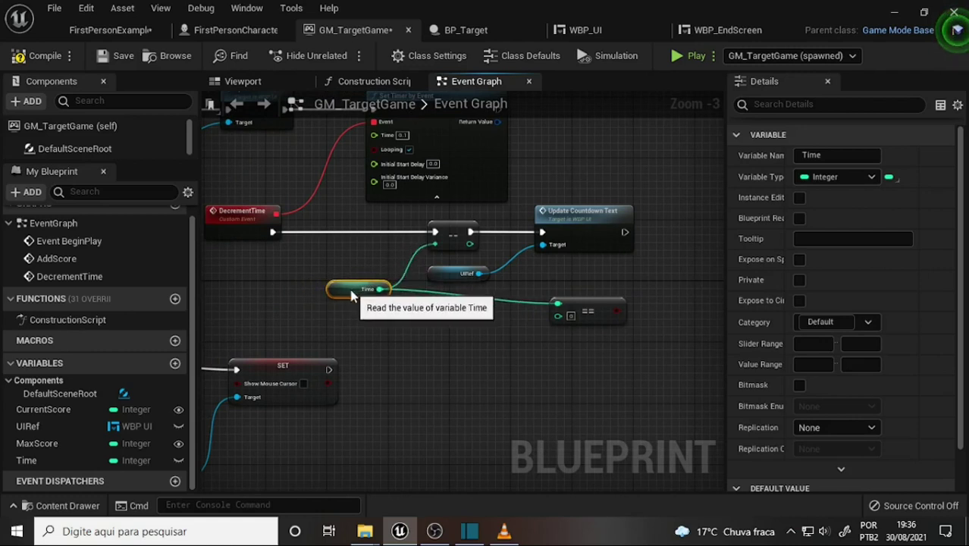
drag(596, 311, 605, 294)
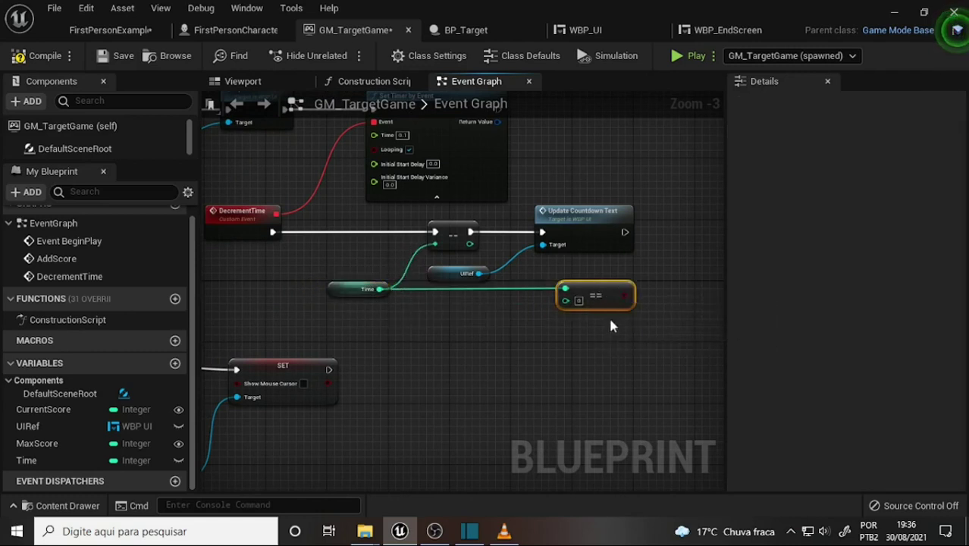
right_drag(609, 314, 464, 313)
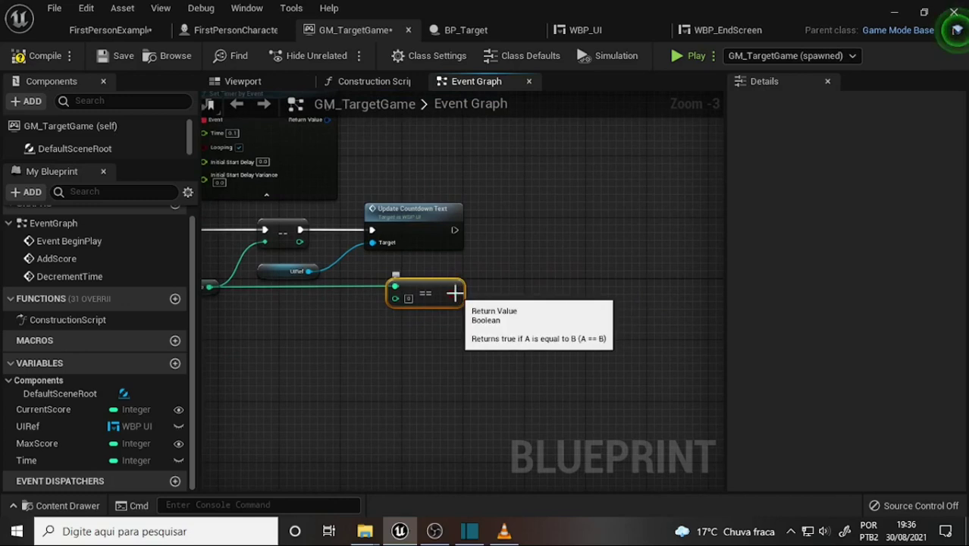
Add a Branch node driven by the == result via a 'br' search.
drag(455, 294, 584, 287)
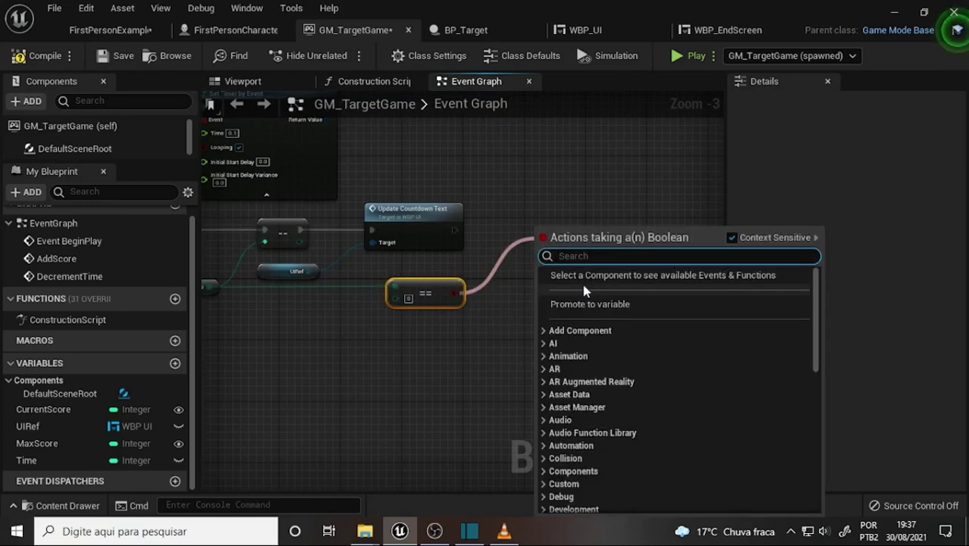
text(br)
click(595, 391)
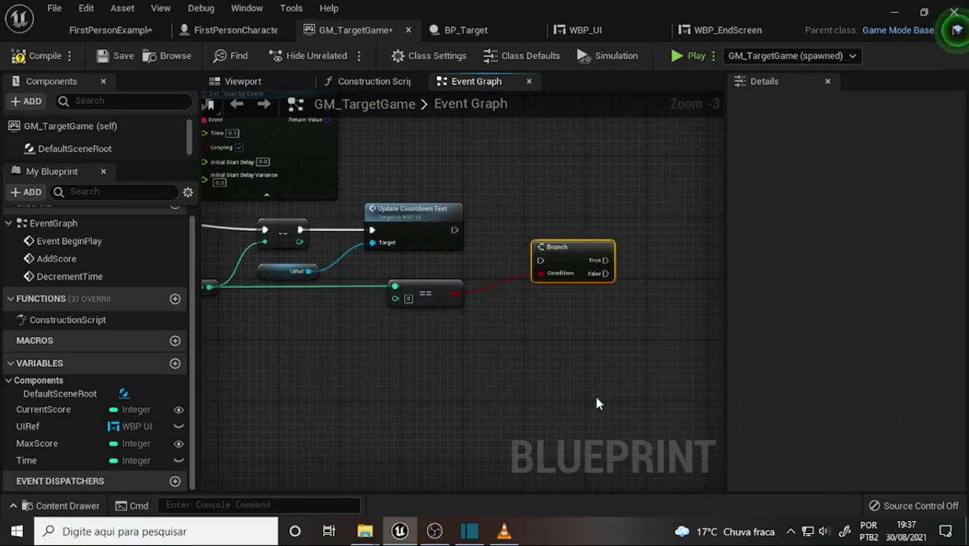
Line the Branch up with Update Countdown Text and wire it to run afterwards.
drag(575, 258, 567, 227)
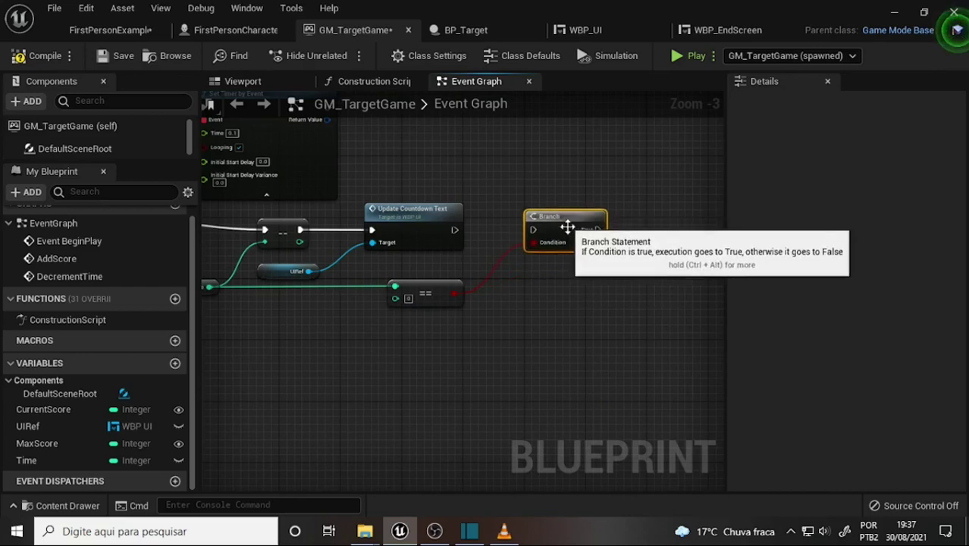
drag(456, 231, 535, 230)
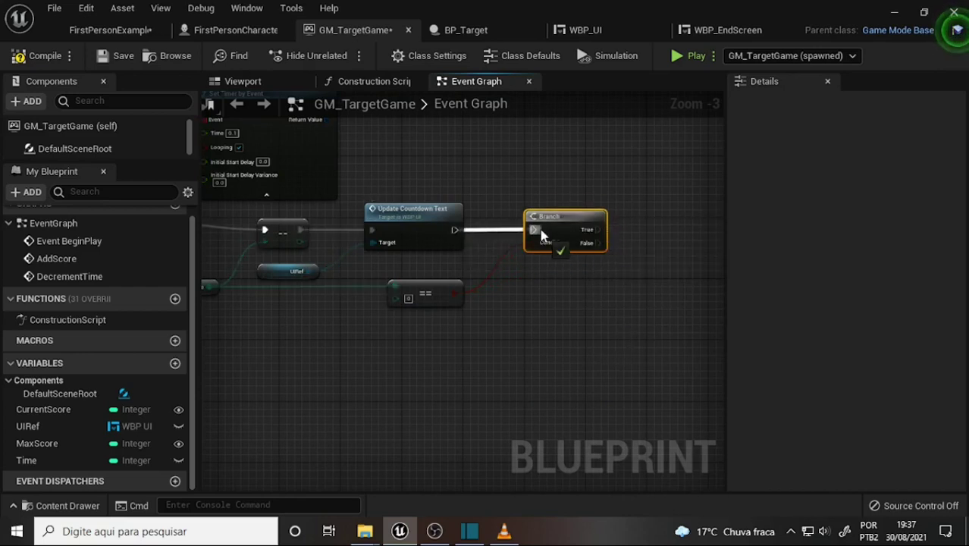
right_drag(573, 358, 546, 316)
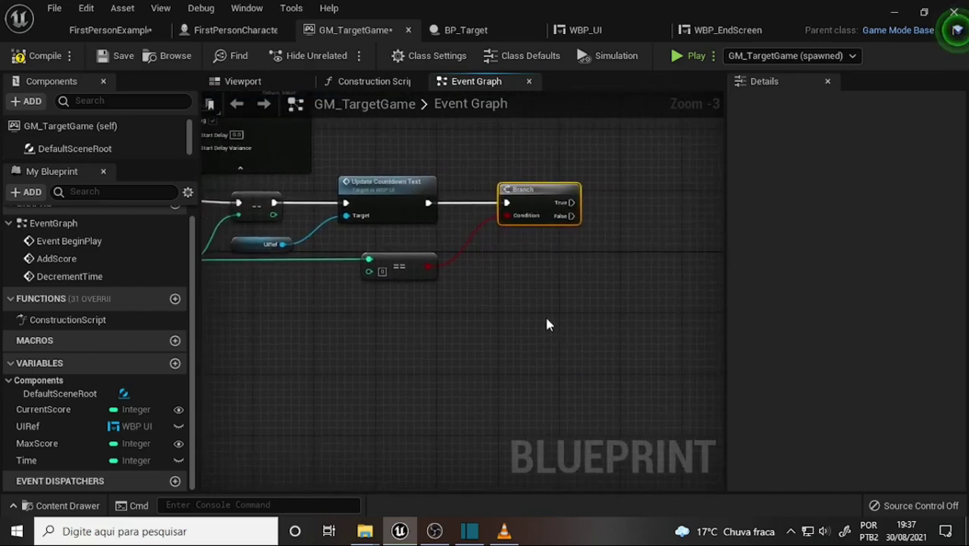
scroll(546, 316, down, 2)
scroll(547, 318, up, 2)
scroll(581, 364, down, 2)
scroll(560, 337, up, 2)
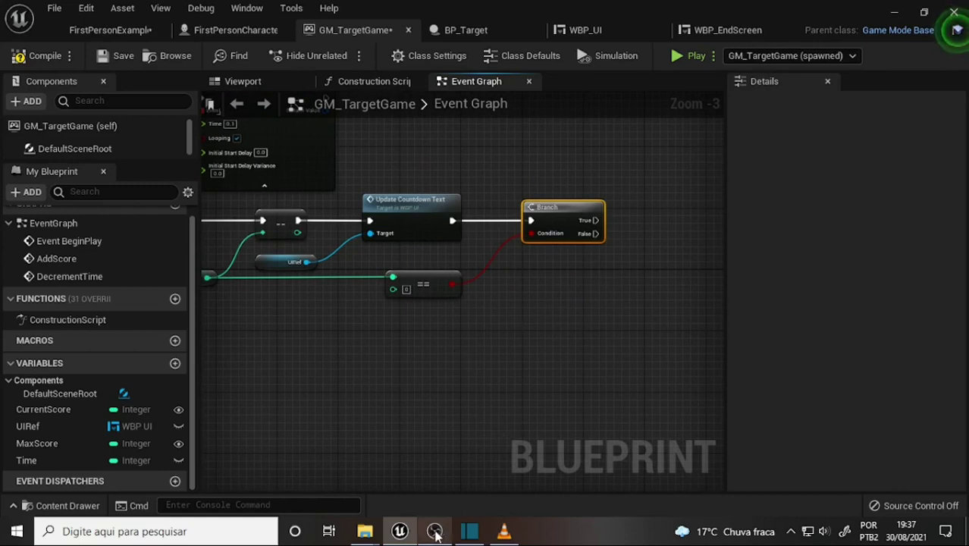
right_drag(413, 392, 485, 385)
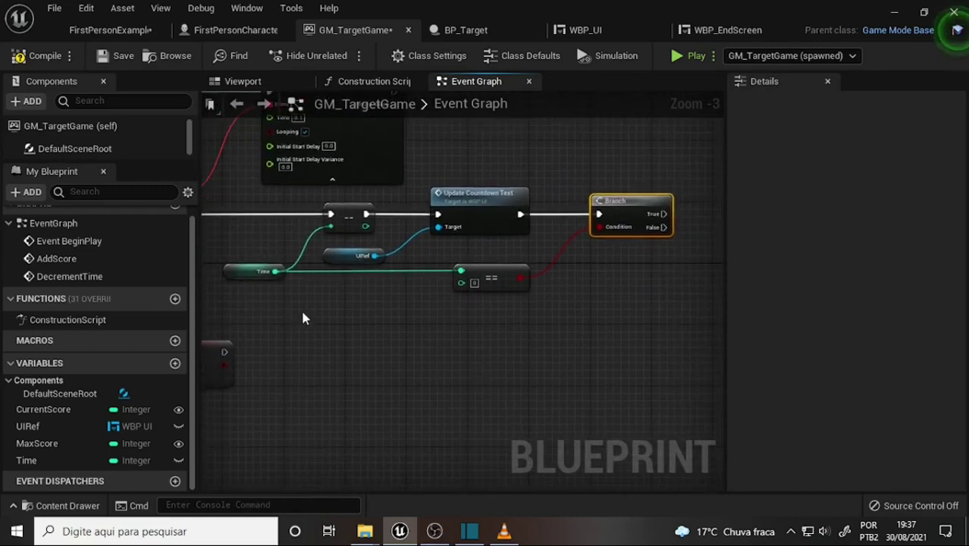
Add a Less Equal (<=) node from Time and connect its result to the Branch Condition.
drag(276, 271, 457, 321)
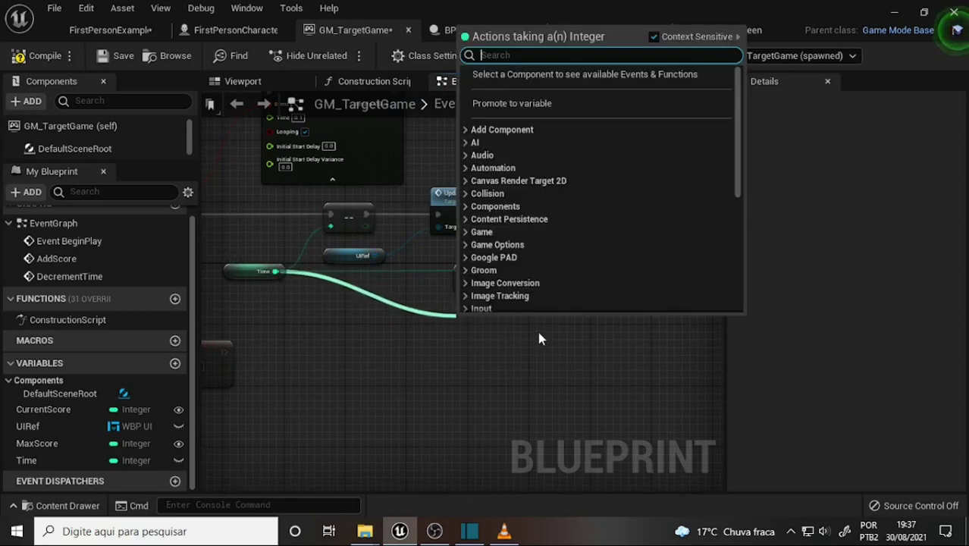
text(less)
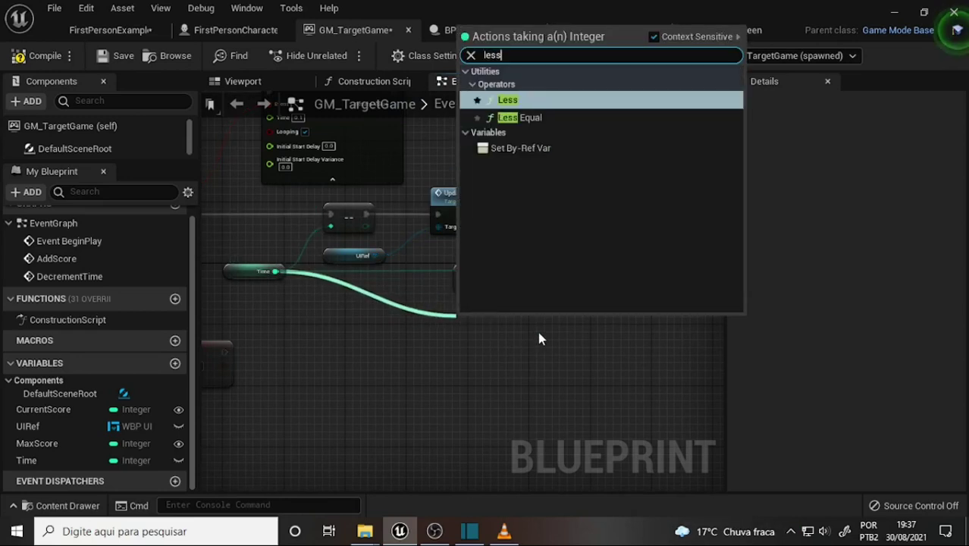
click(519, 119)
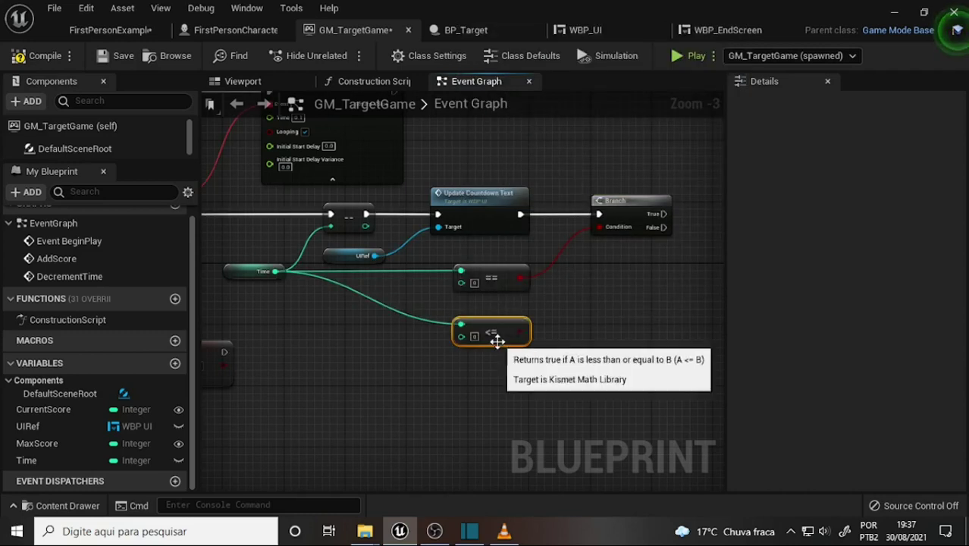
drag(490, 328, 490, 315)
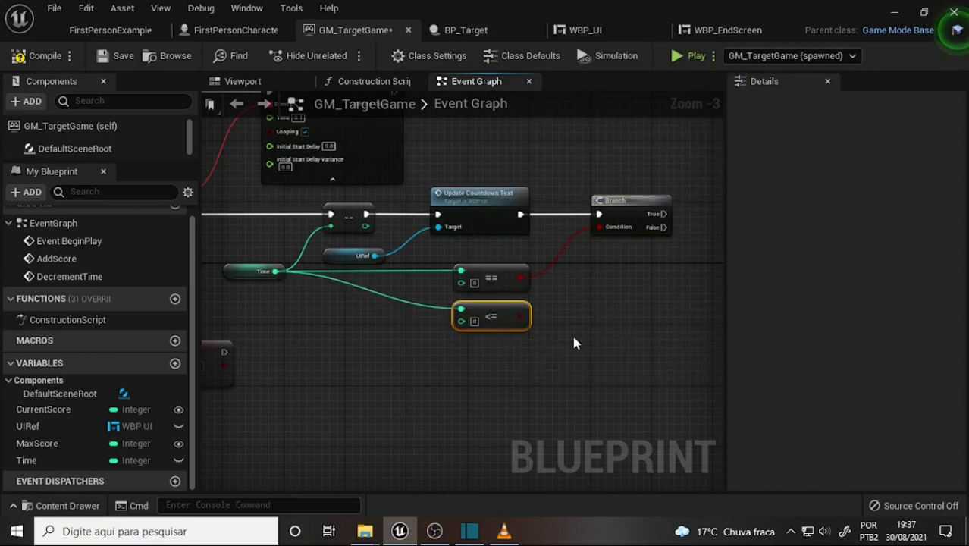
mouse_move(520, 317)
mouse_down()
mouse_move(570, 305)
mouse_move(599, 226)
mouse_up()
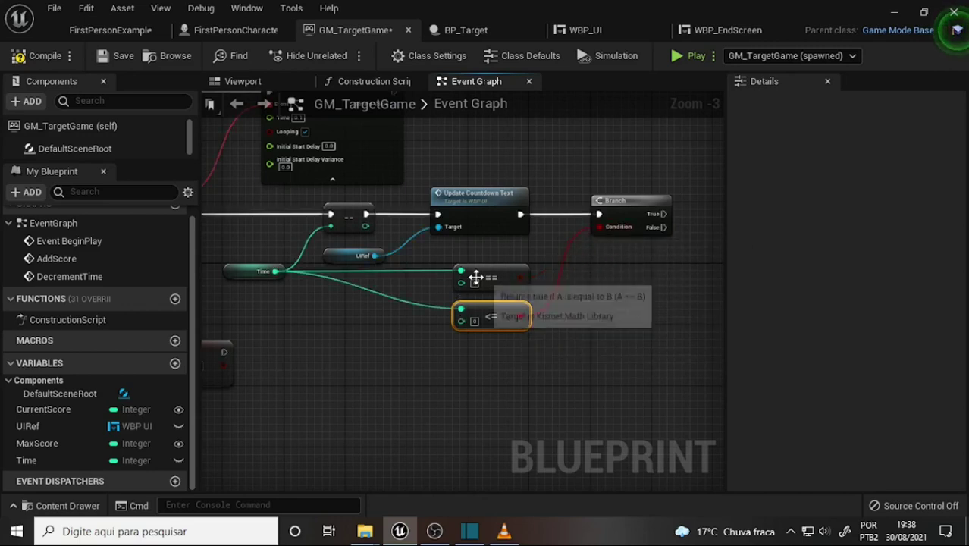
Delete the old == node and move the <= node into its place.
click(474, 278)
key(Delete)
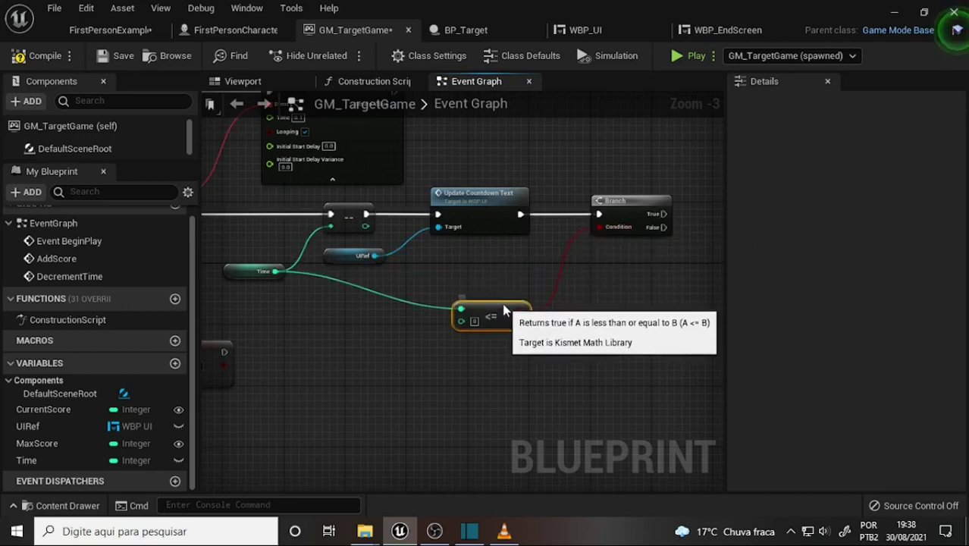
drag(501, 317, 500, 279)
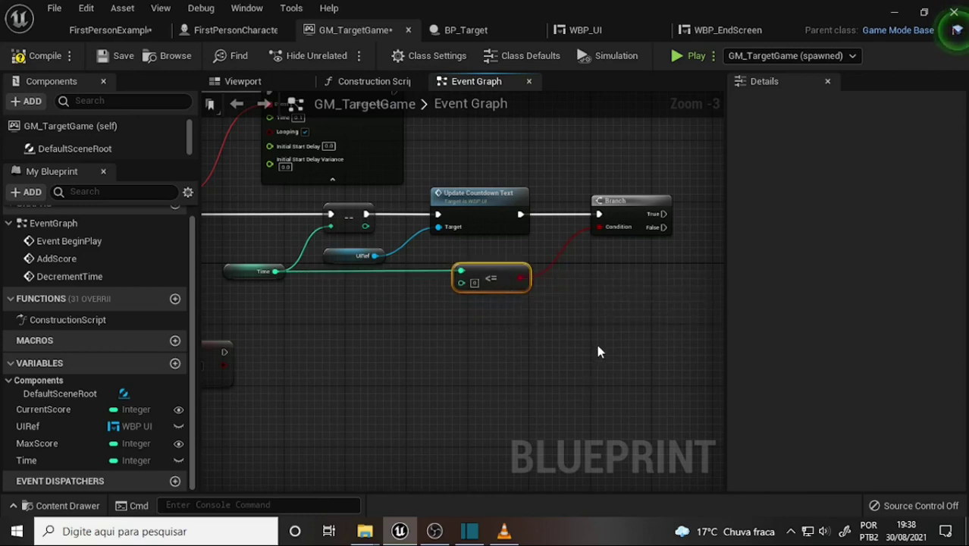
right_drag(598, 351, 574, 373)
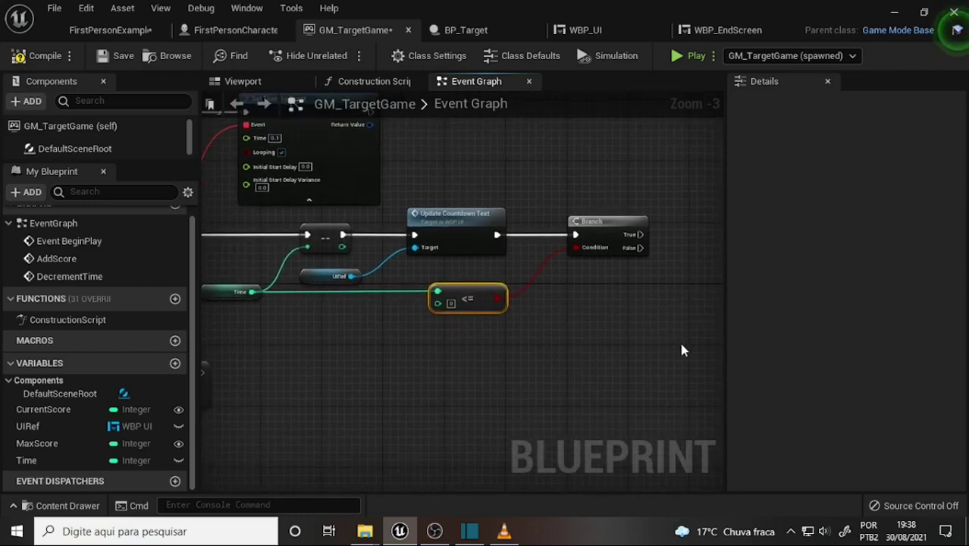
Give the Time <= 0 Branch node a 'Loss Check' comment bubble, checking the tutorial first.
click(435, 531)
click(504, 531)
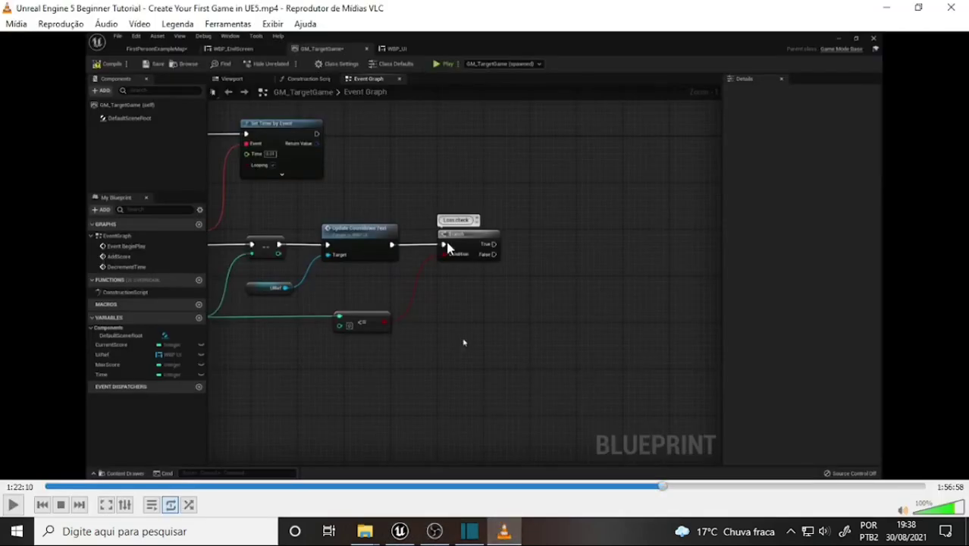
click(399, 530)
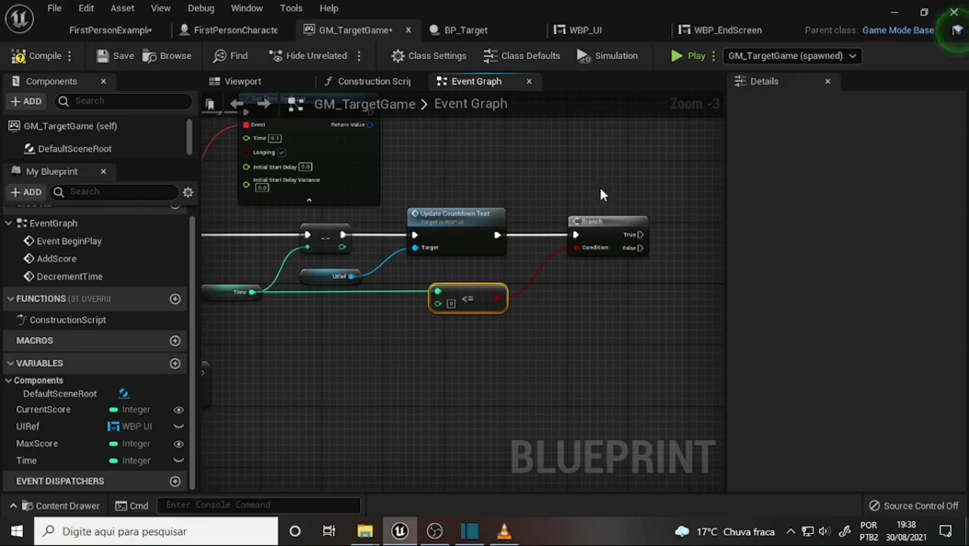
click(592, 221)
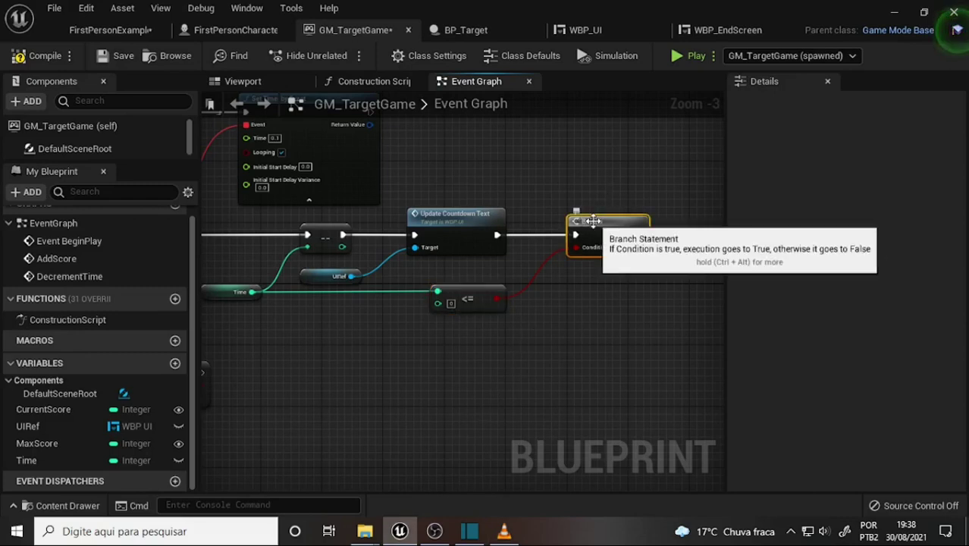
click(577, 213)
text(Loss Check)
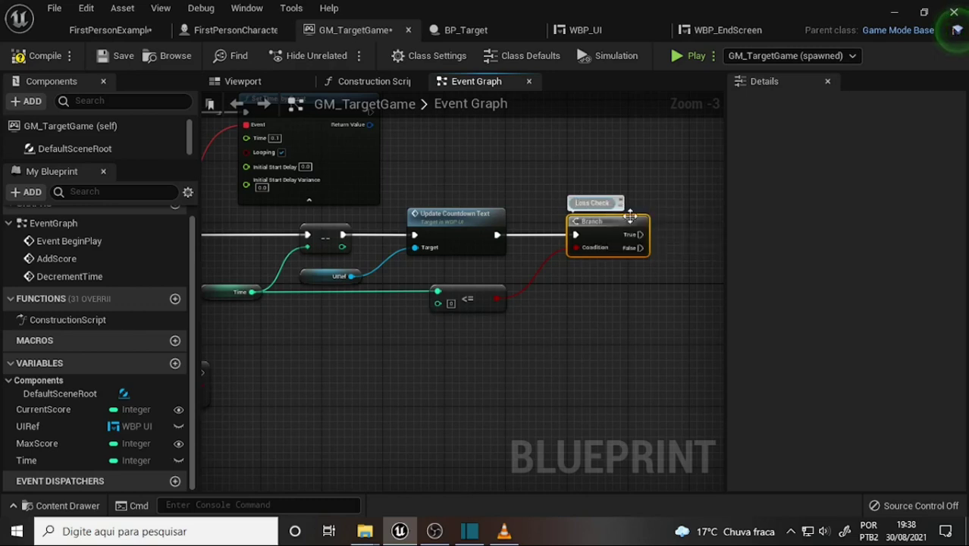
click(614, 355)
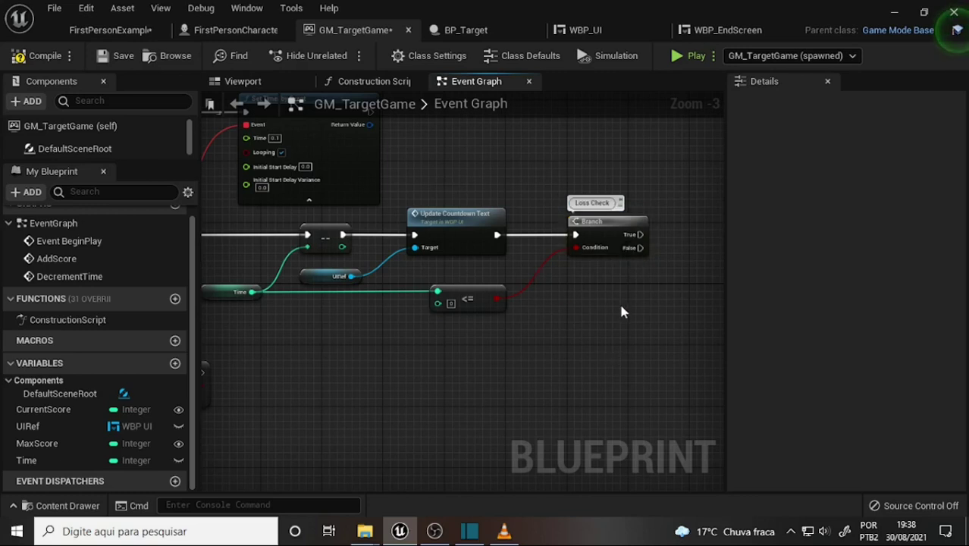
scroll(619, 303, down, 2)
scroll(612, 305, up, 2)
right_drag(609, 307, 562, 347)
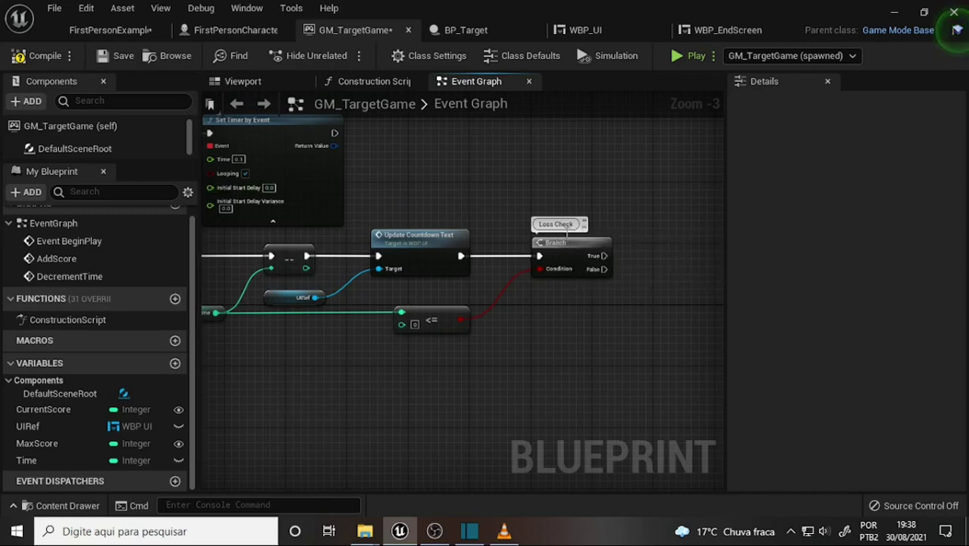
scroll(572, 203, down, 2)
scroll(573, 201, up, 2)
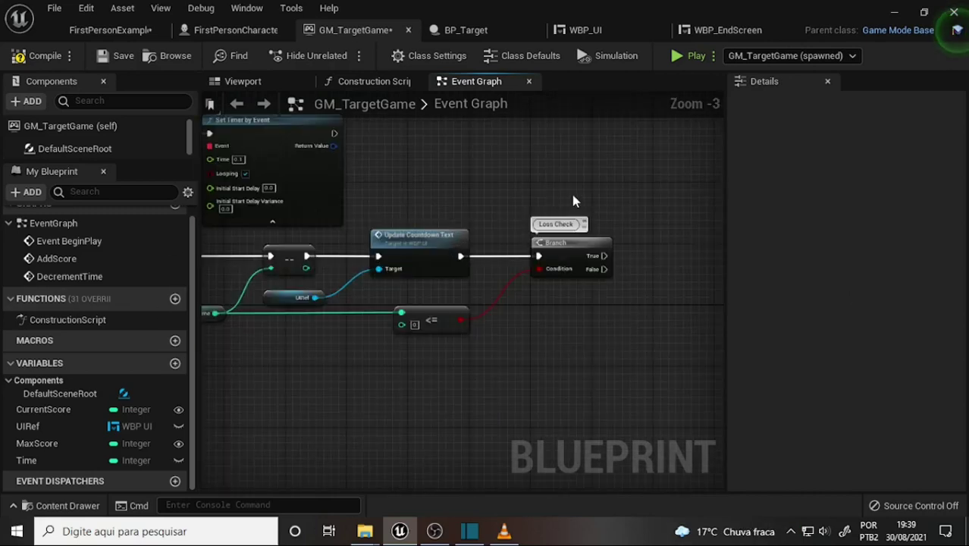
scroll(573, 201, up, 2)
scroll(572, 201, down, 1)
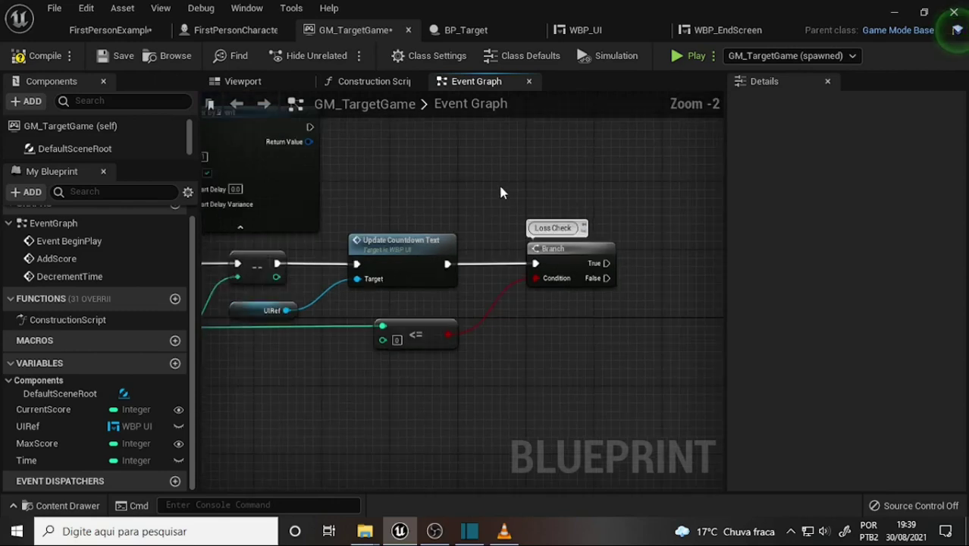
right_drag(500, 193, 536, 194)
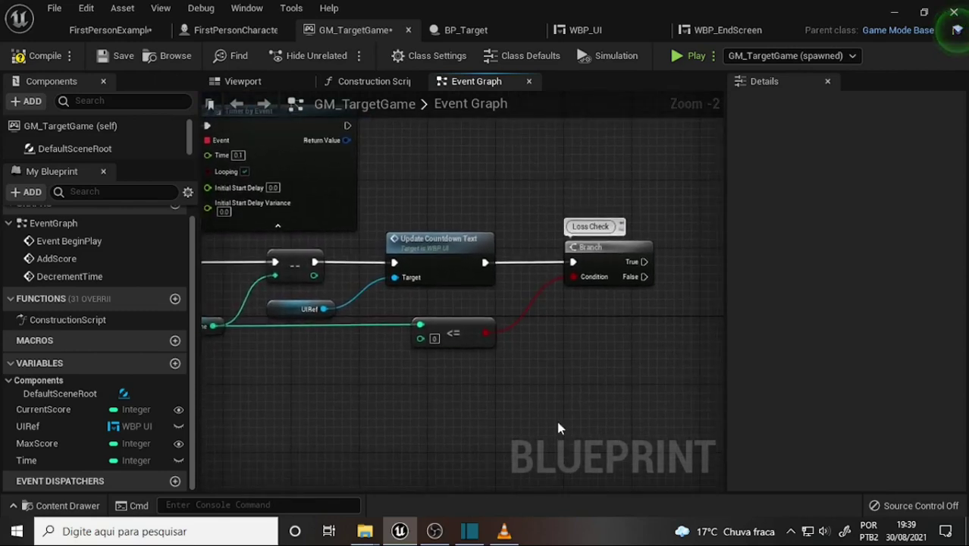
click(504, 533)
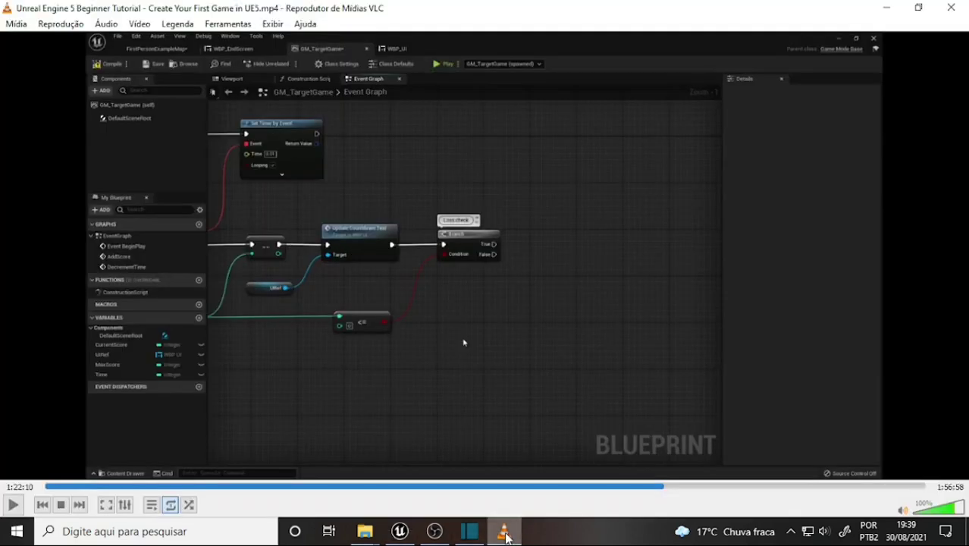
click(509, 538)
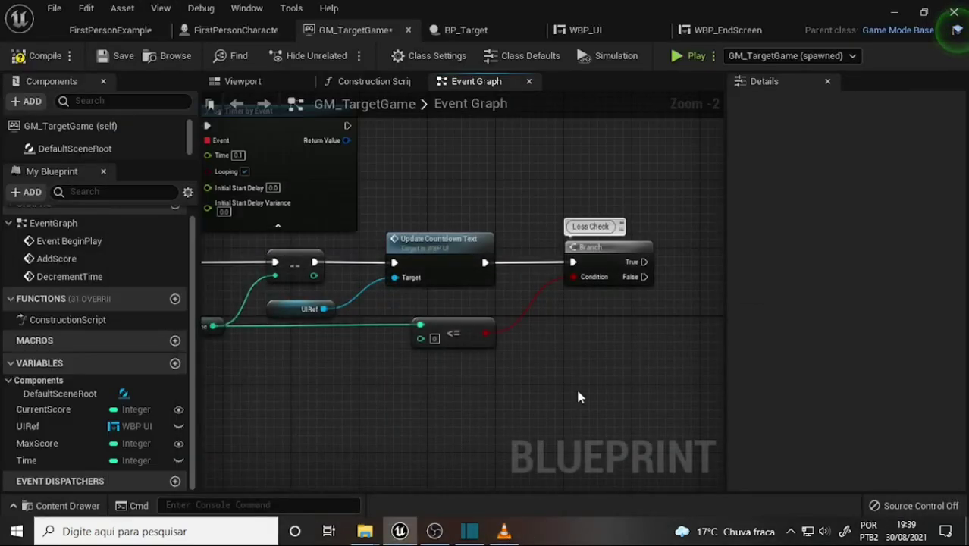
click(435, 531)
click(505, 531)
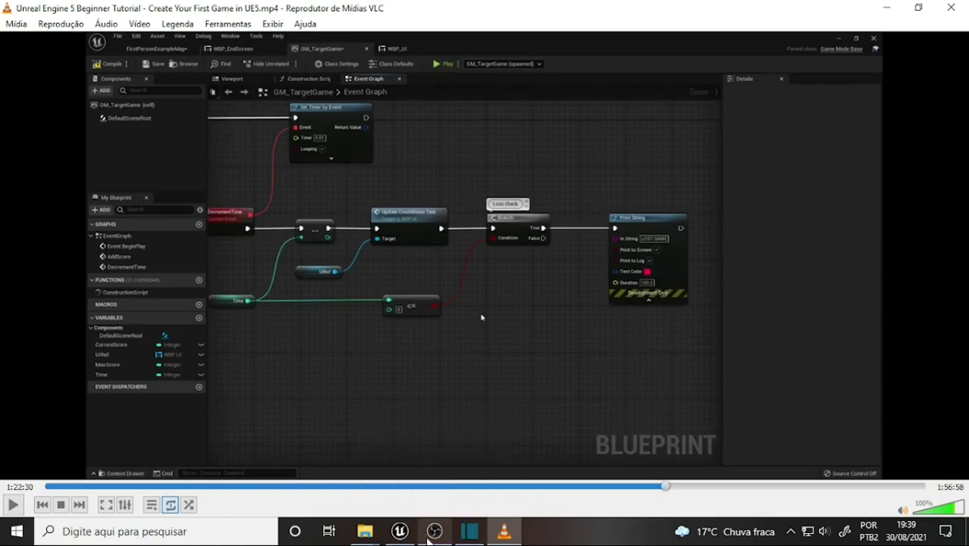
click(404, 535)
right_drag(610, 361, 475, 354)
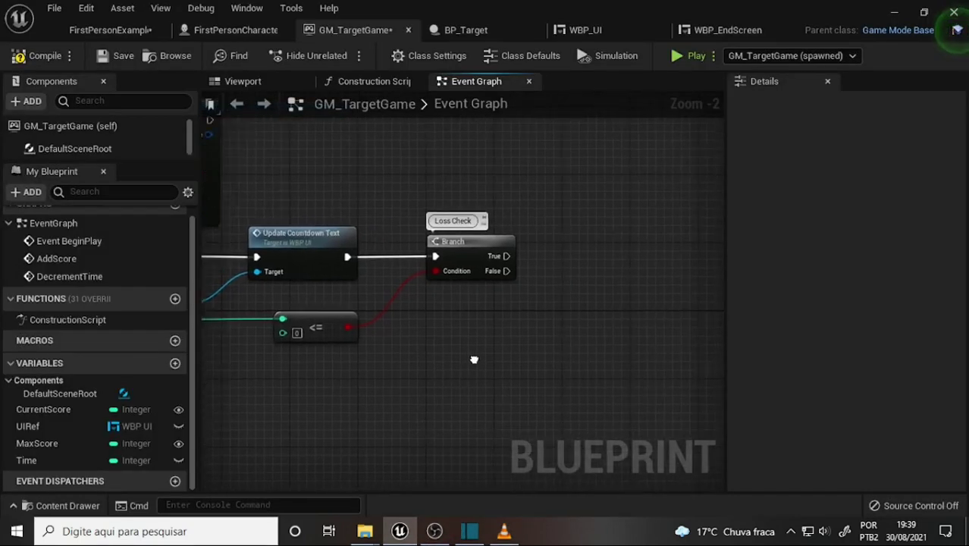
scroll(468, 280, up, 1)
drag(471, 256, 555, 260)
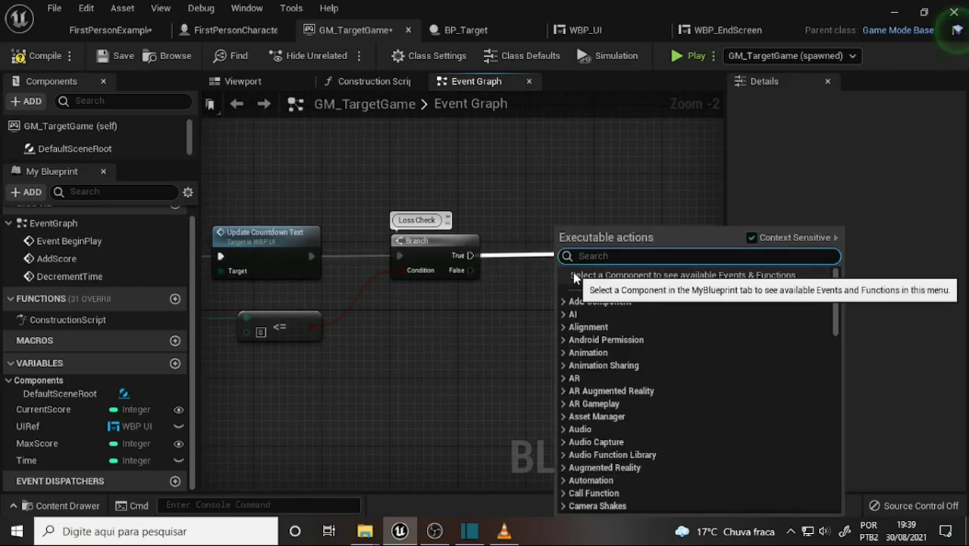
Add a Print String on the Branch's True path with magenta text colour.
text(pri)
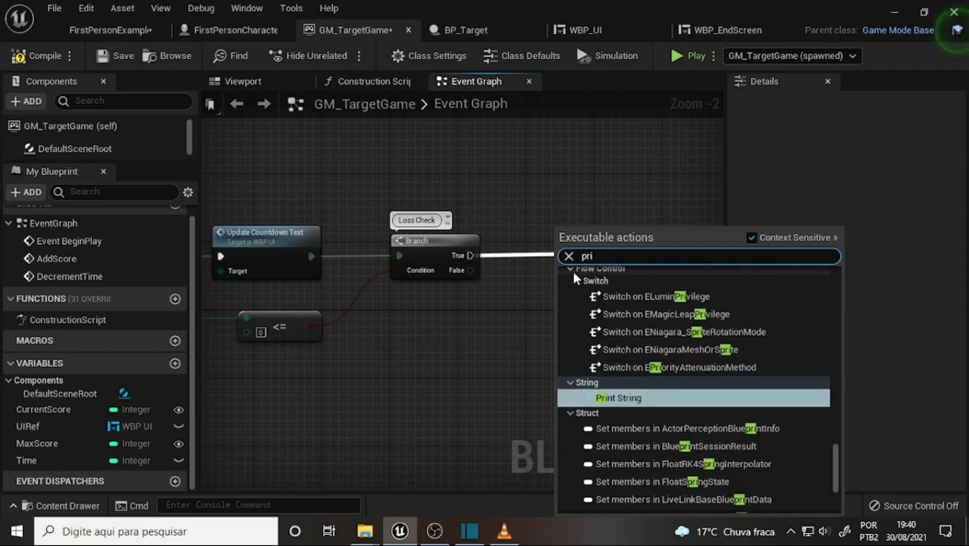
text(nt)
click(625, 401)
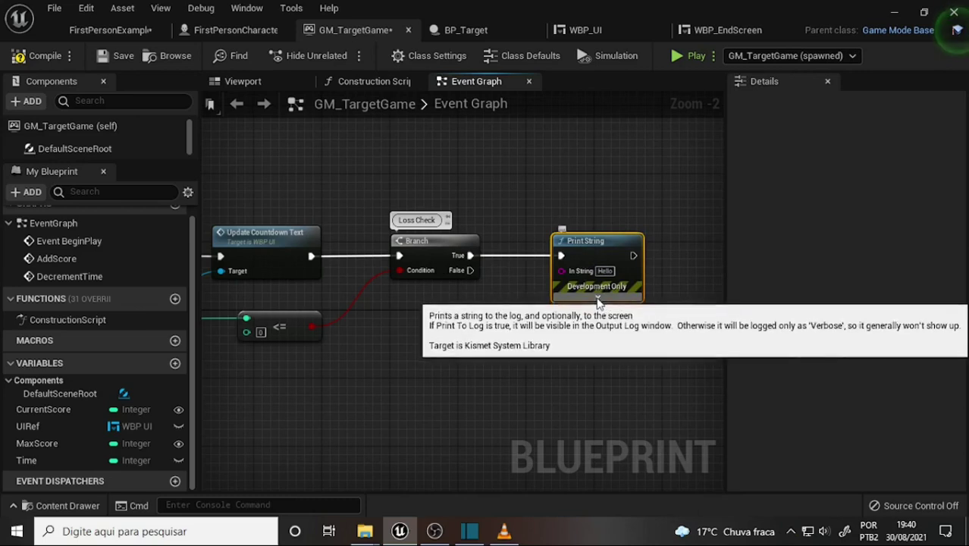
click(598, 296)
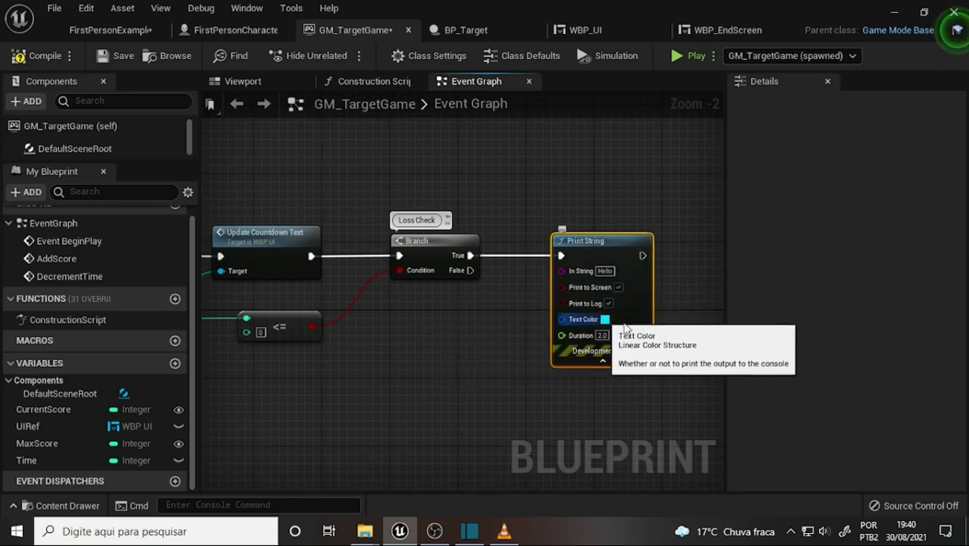
click(604, 319)
mouse_move(692, 286)
mouse_down()
mouse_move(774, 226)
mouse_move(761, 251)
mouse_up()
click(811, 507)
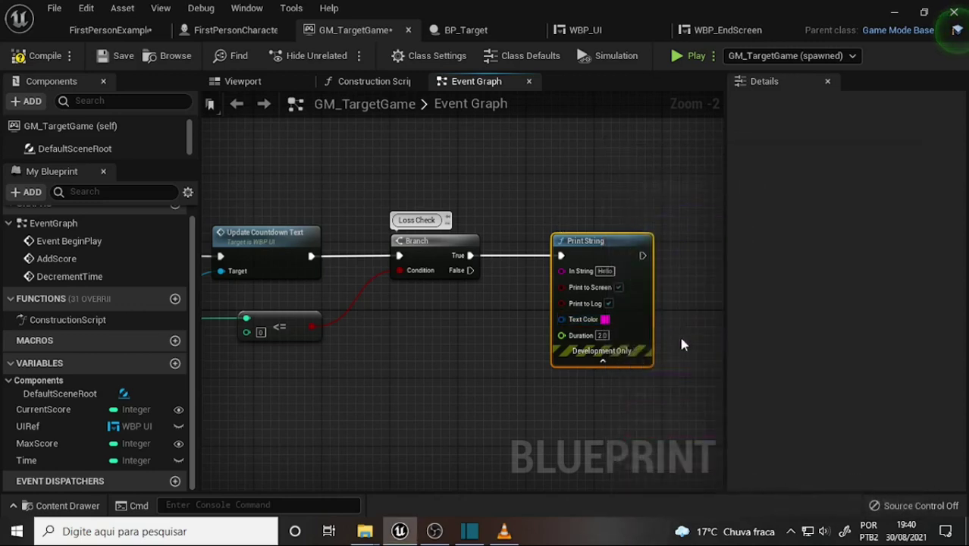
Set the Print String Duration to 100 and its message to 'LOST GAME'.
click(602, 335)
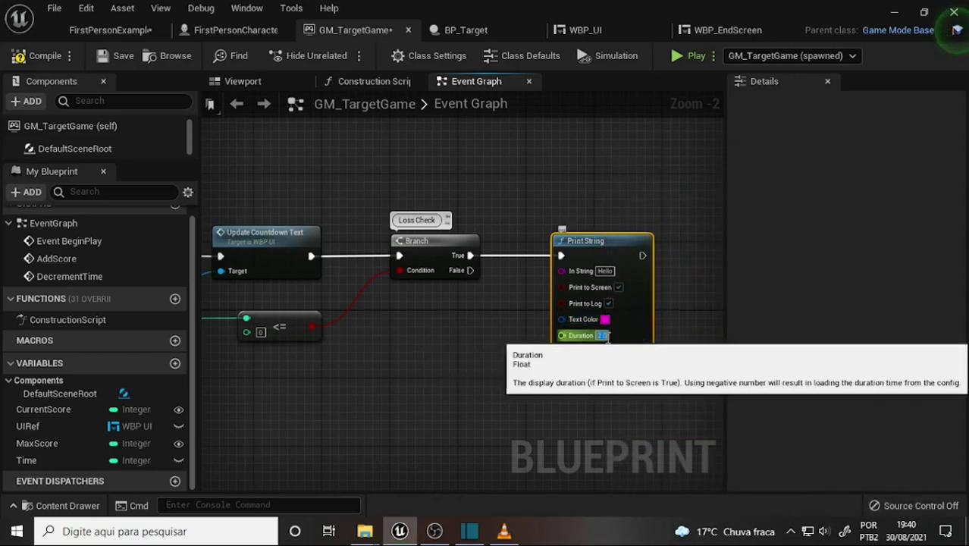
text(100)
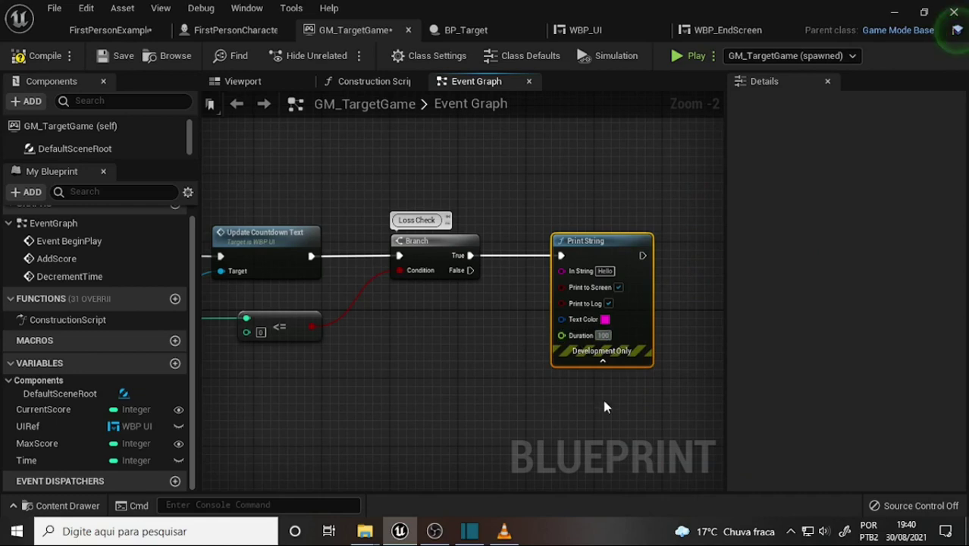
click(603, 404)
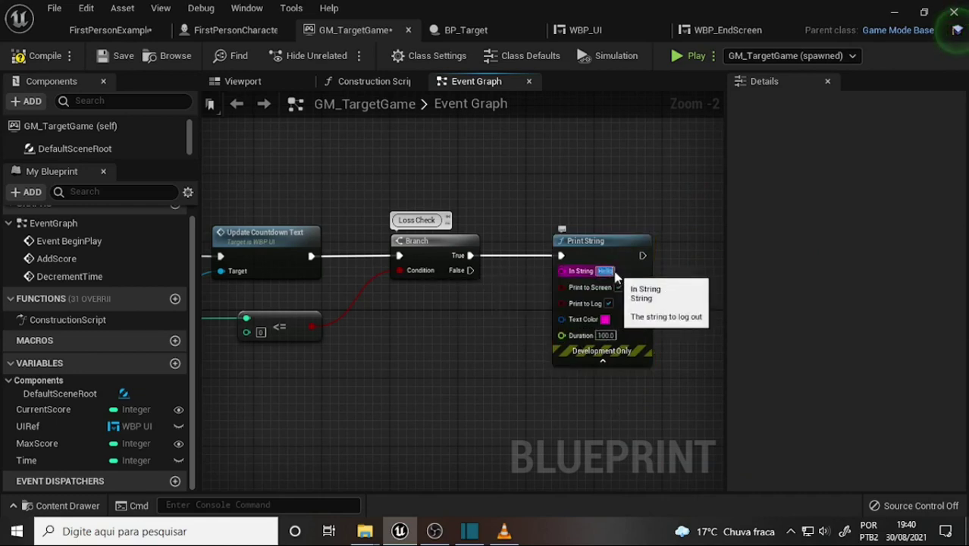
click(604, 271)
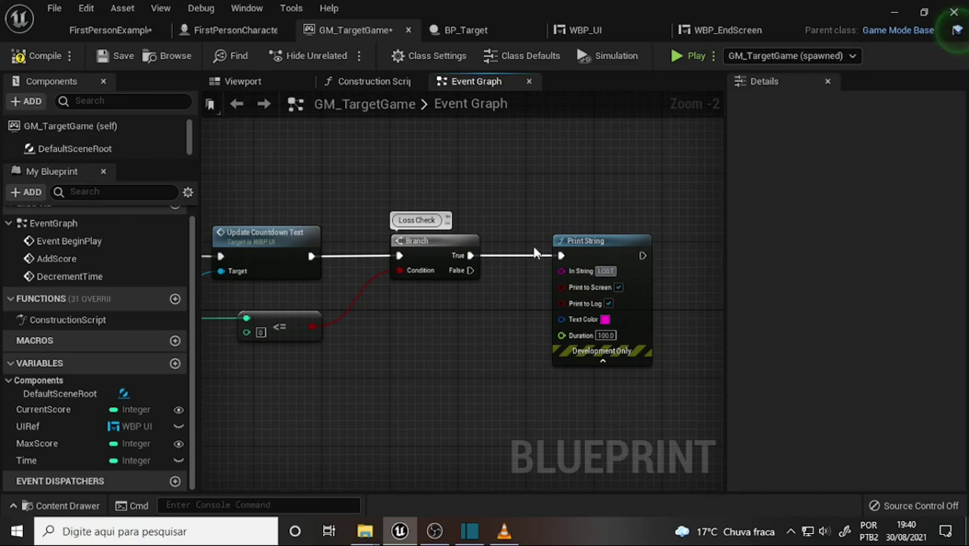
text( GAME)
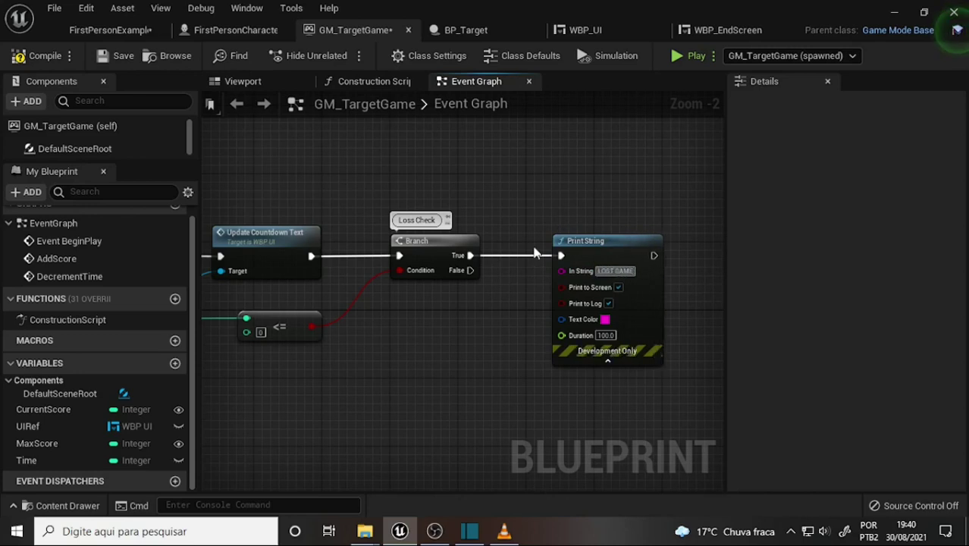
click(437, 379)
Compare with the tutorial, then zoom out to review the DecrementTime chain.
right_drag(699, 343, 709, 285)
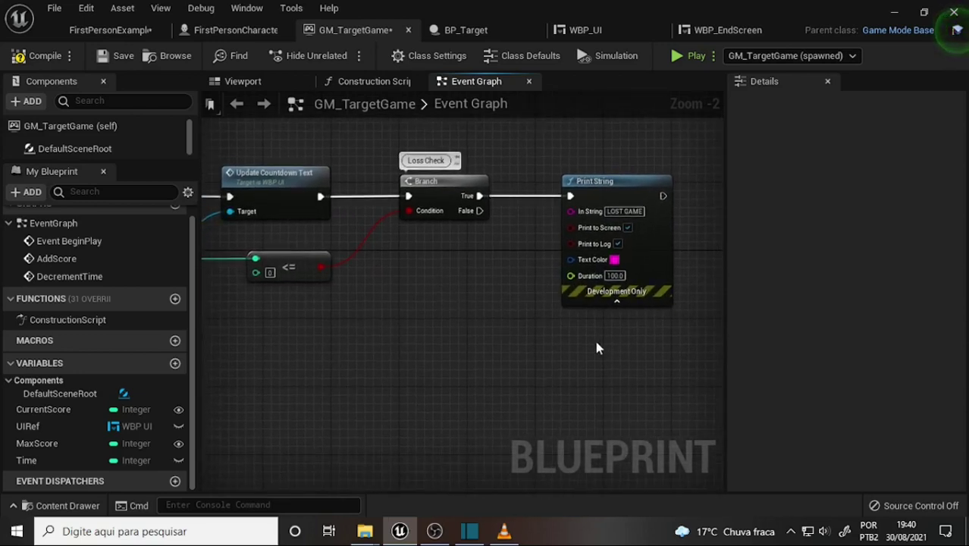
click(504, 531)
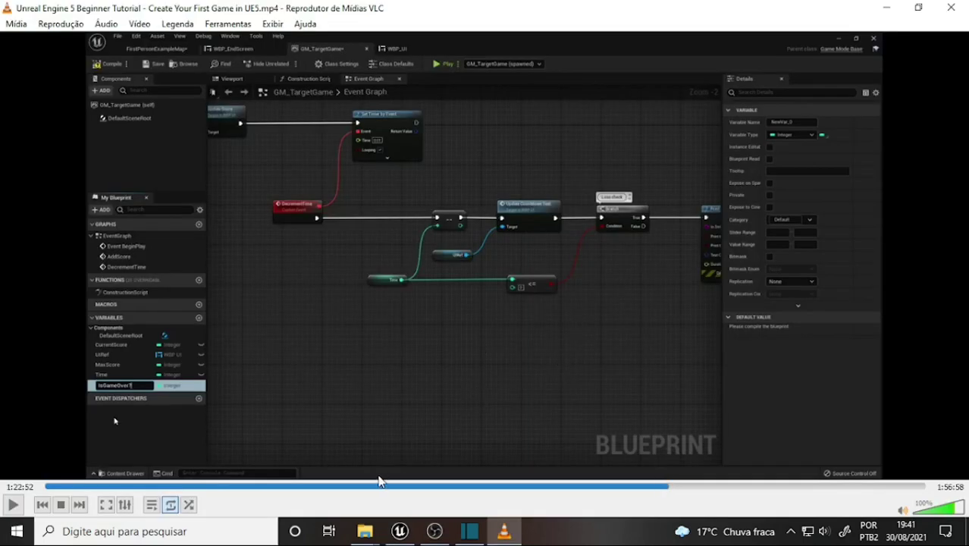
click(399, 531)
scroll(461, 336, down, 2)
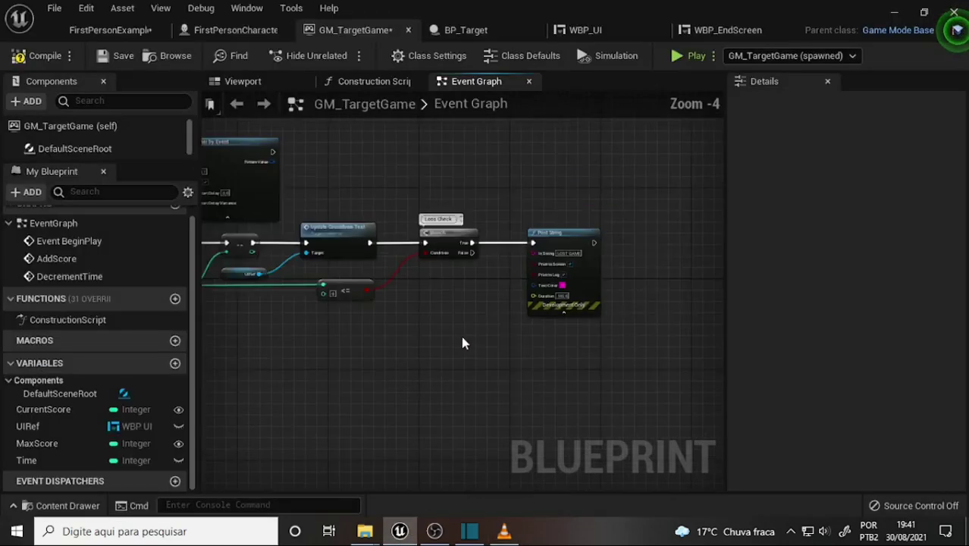
scroll(460, 332, up, 1)
mouse_move(409, 339)
right_down()
mouse_move(503, 357)
mouse_move(526, 275)
mouse_move(516, 278)
right_up()
scroll(483, 354, down, 1)
scroll(484, 360, down, 1)
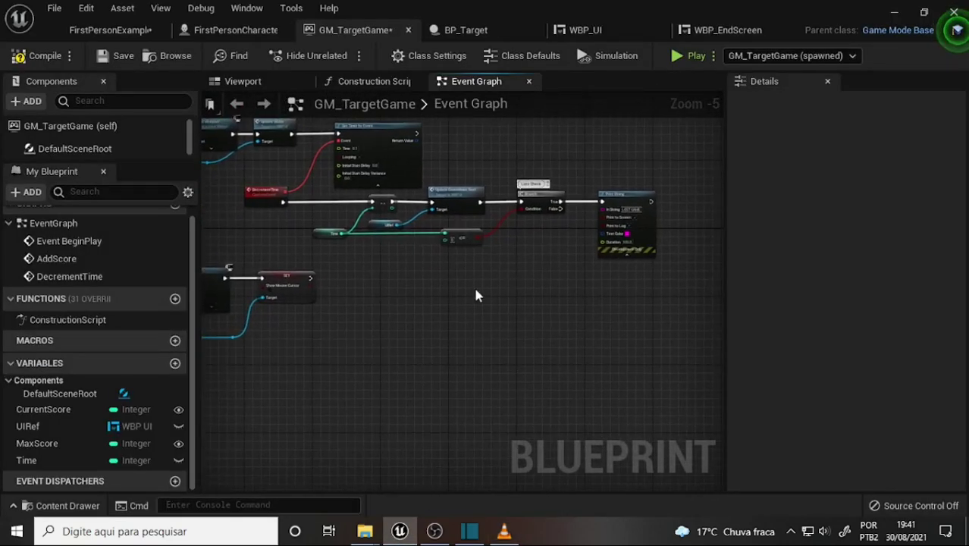
Shift the DecrementTime chain nodes right and lower the DecrementTime event slightly.
drag(316, 254, 669, 199)
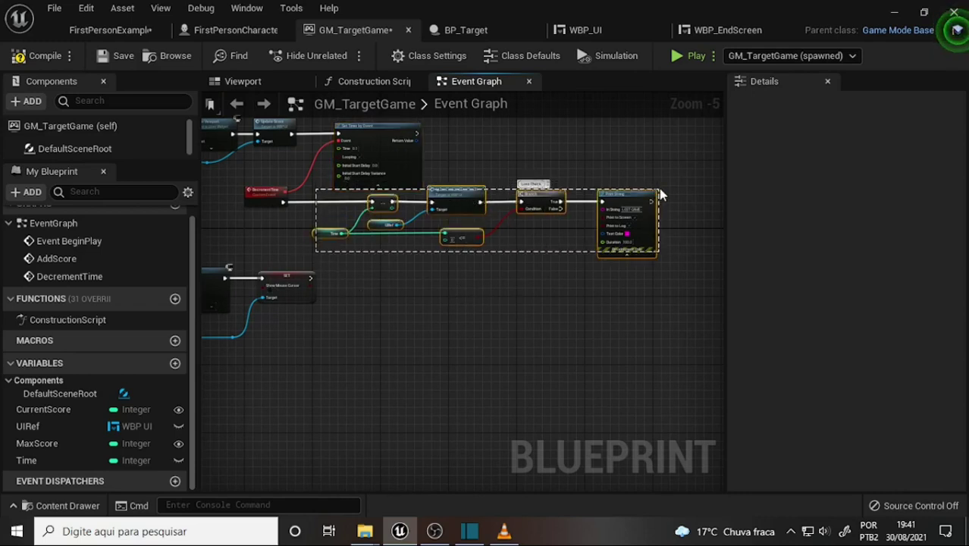
mouse_move(461, 199)
mouse_down()
mouse_move(525, 199)
mouse_move(513, 220)
mouse_up()
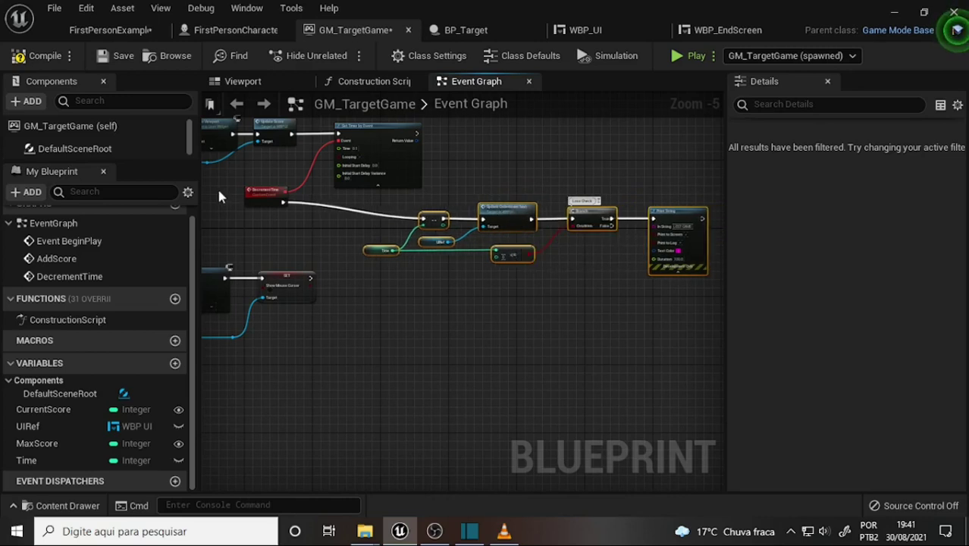
mouse_move(255, 190)
mouse_down()
mouse_move(262, 214)
mouse_move(249, 214)
mouse_up()
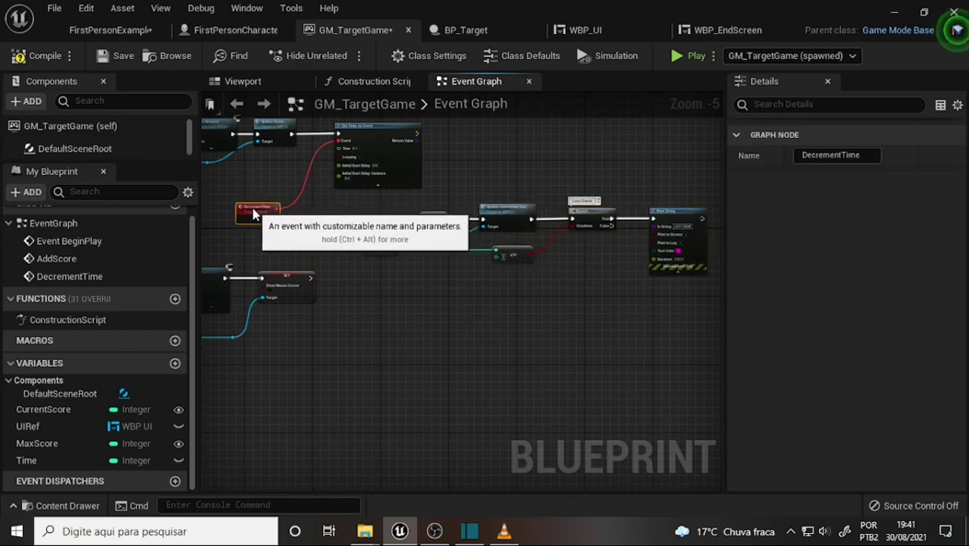
Move the lower node row down to space it from the DecrementTime logic.
scroll(403, 320, down, 3)
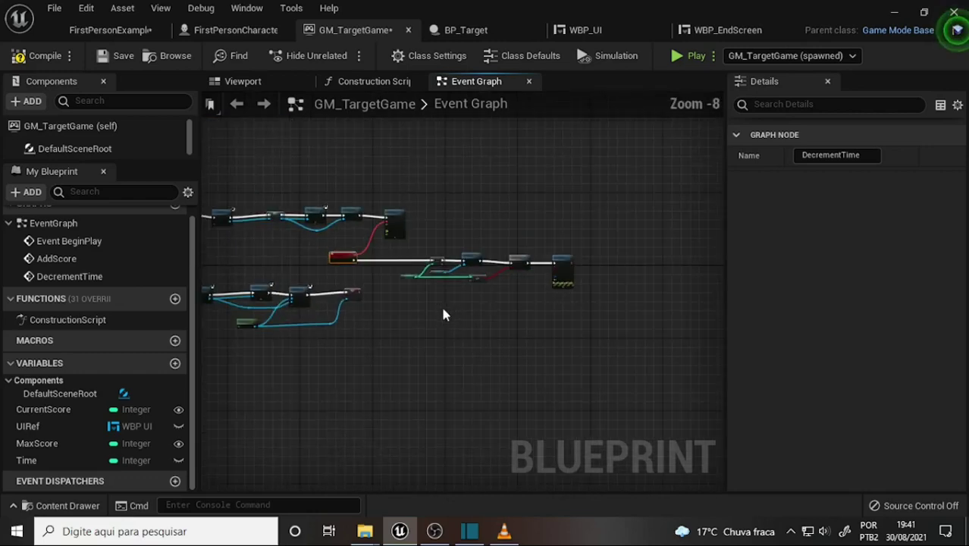
mouse_move(441, 320)
right_down()
mouse_move(678, 270)
mouse_move(659, 260)
right_up()
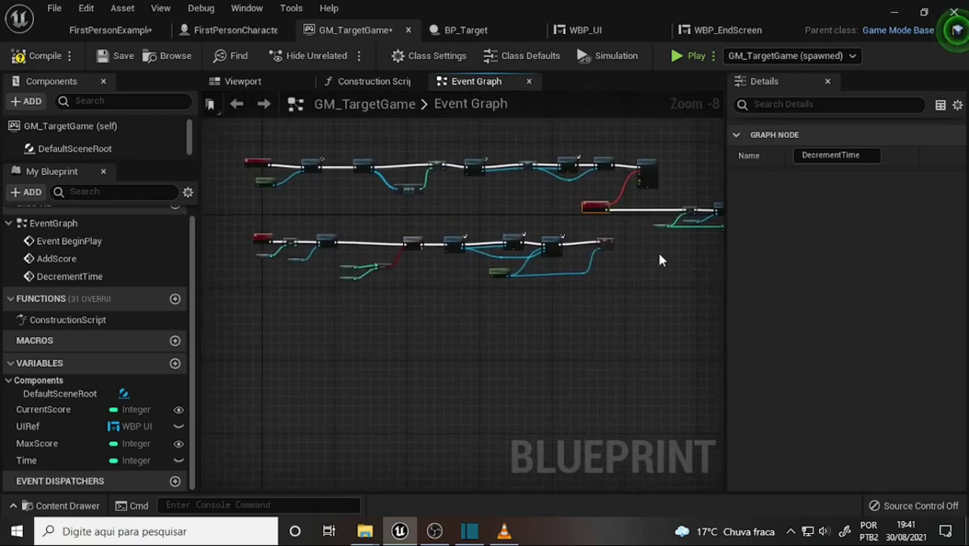
drag(622, 234, 227, 316)
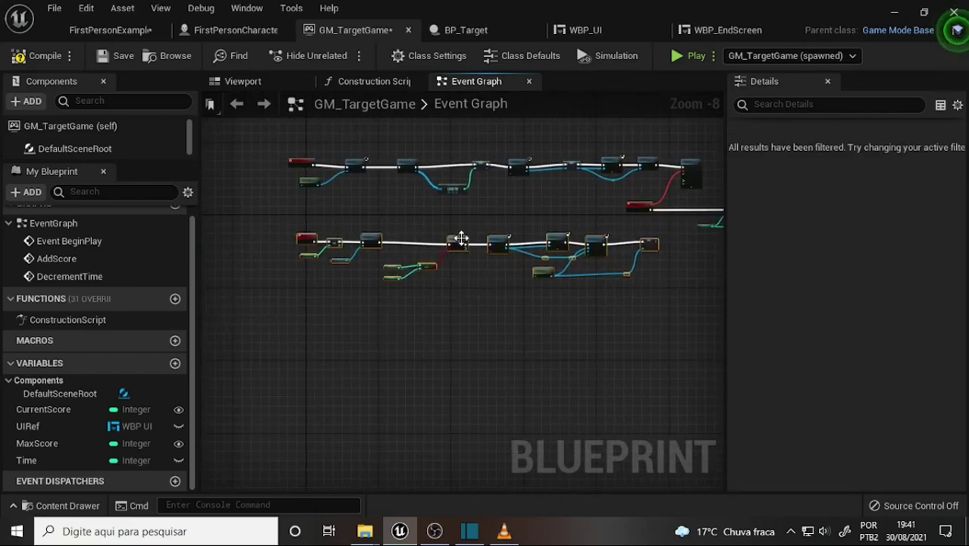
drag(460, 239, 460, 257)
right_drag(686, 326, 682, 326)
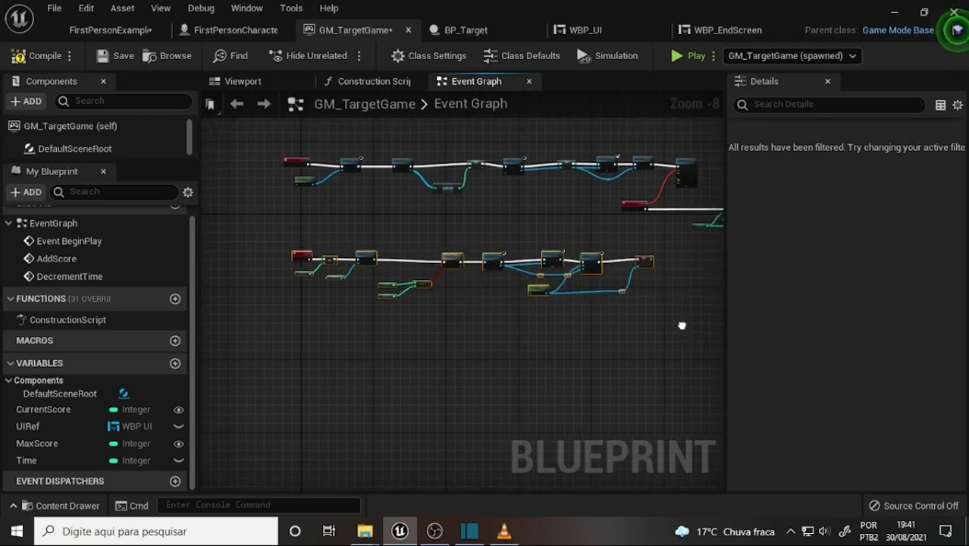
scroll(493, 294, up, 1)
scroll(492, 294, up, 4)
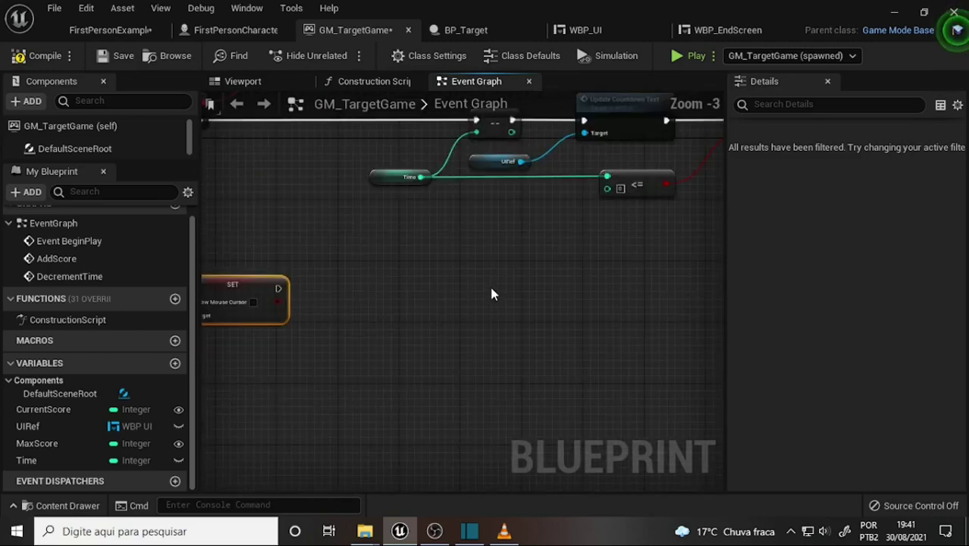
scroll(458, 277, down, 1)
right_drag(458, 278, 512, 309)
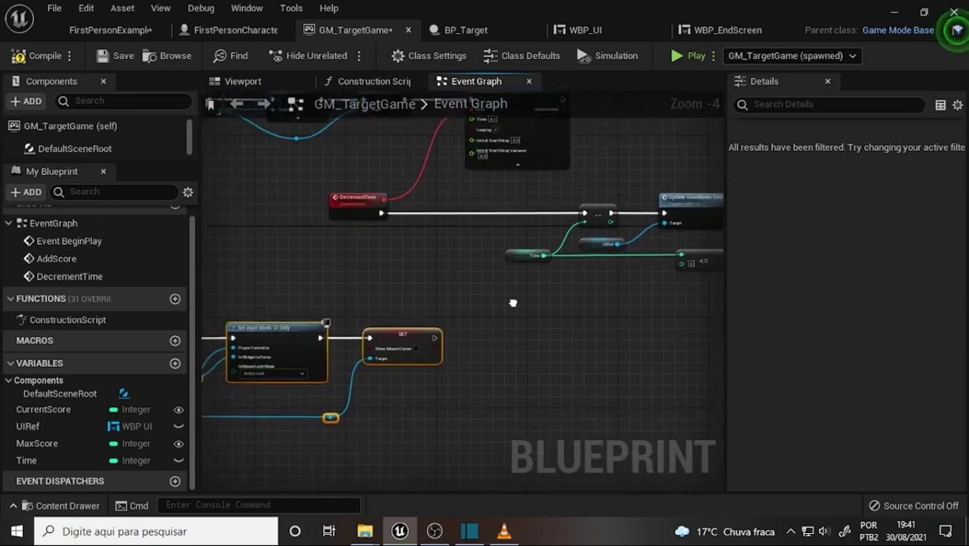
Add a new blueprint variable and rename it to IsGameOver?
click(175, 363)
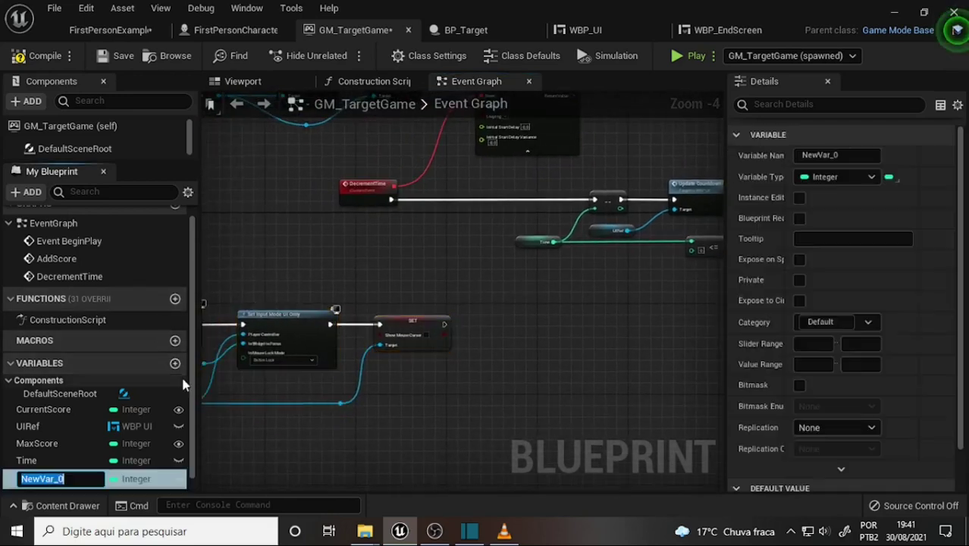
click(506, 534)
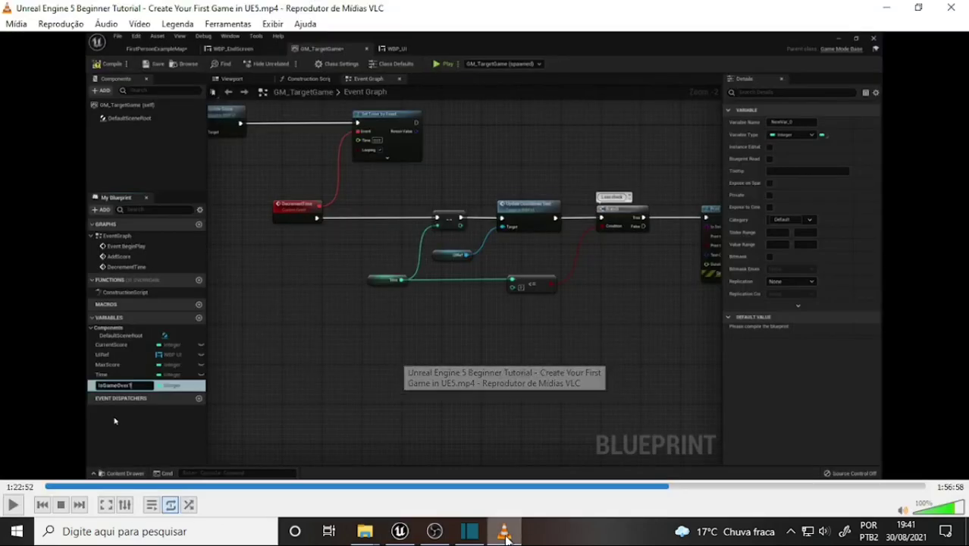
click(506, 534)
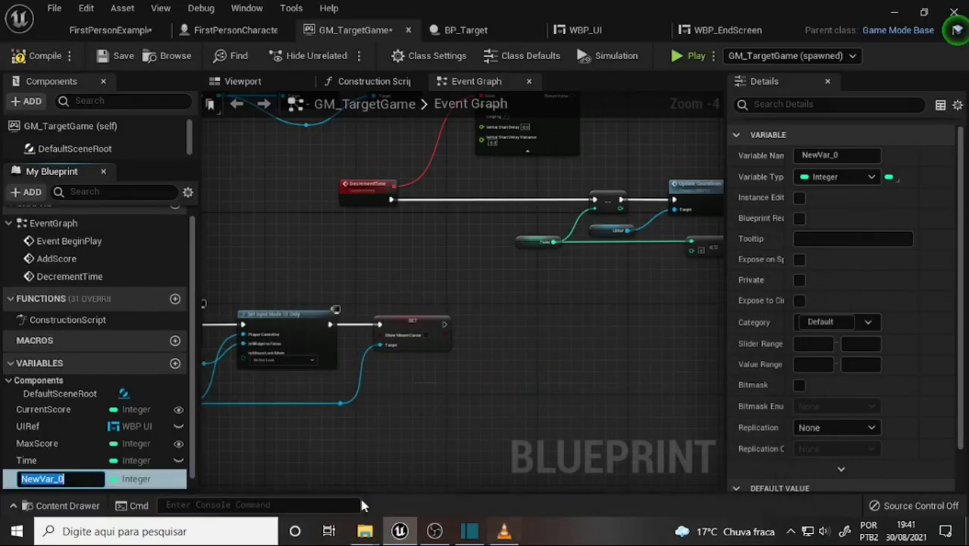
right_click(43, 478)
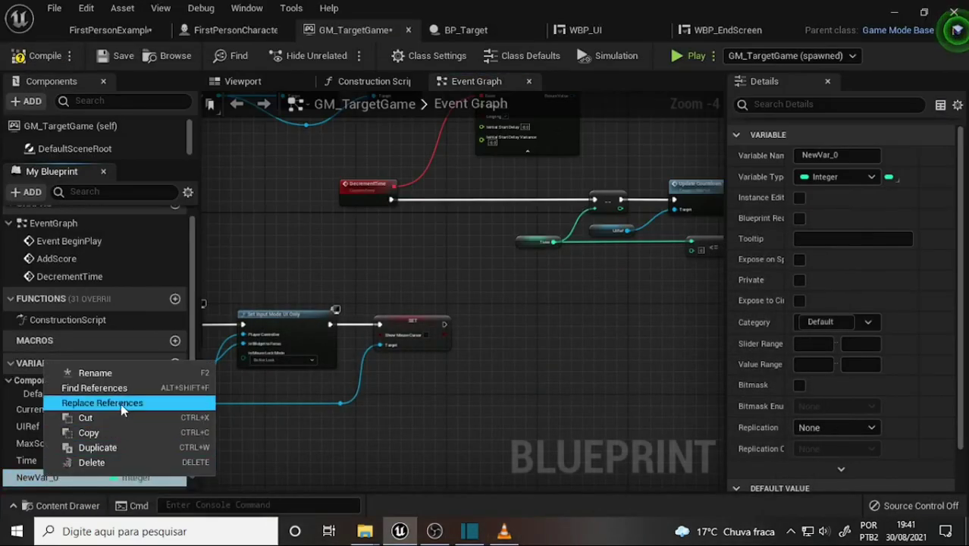
click(95, 372)
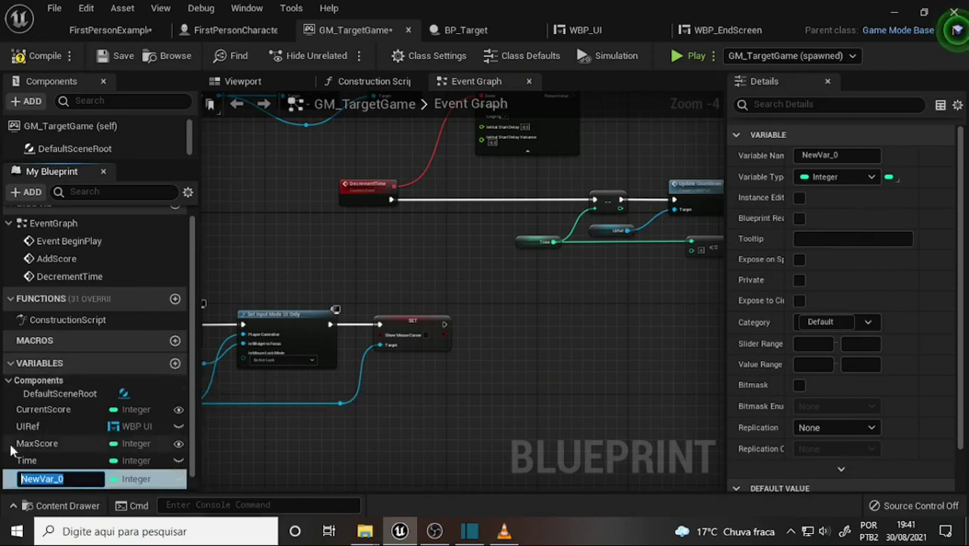
key(BackSpace)
text(IsGameOver?)
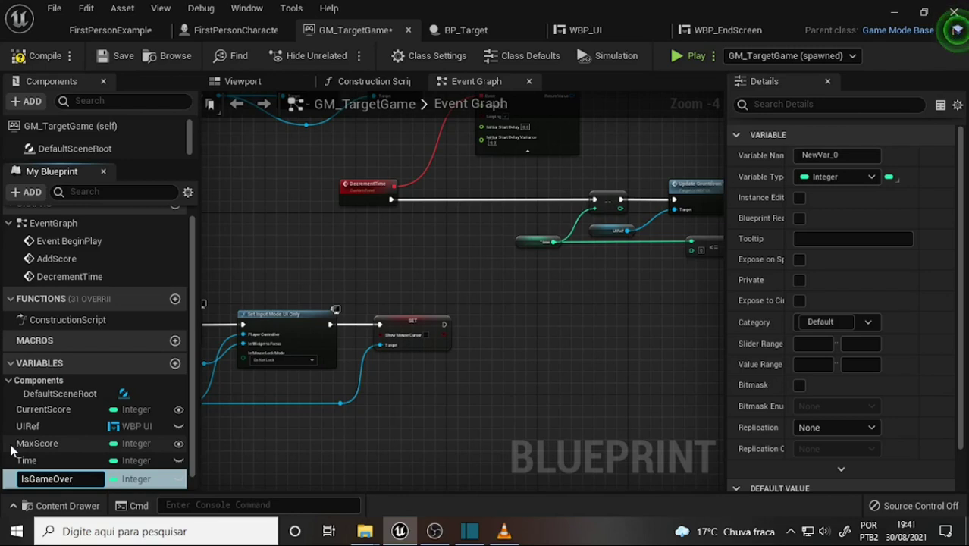
key(Return)
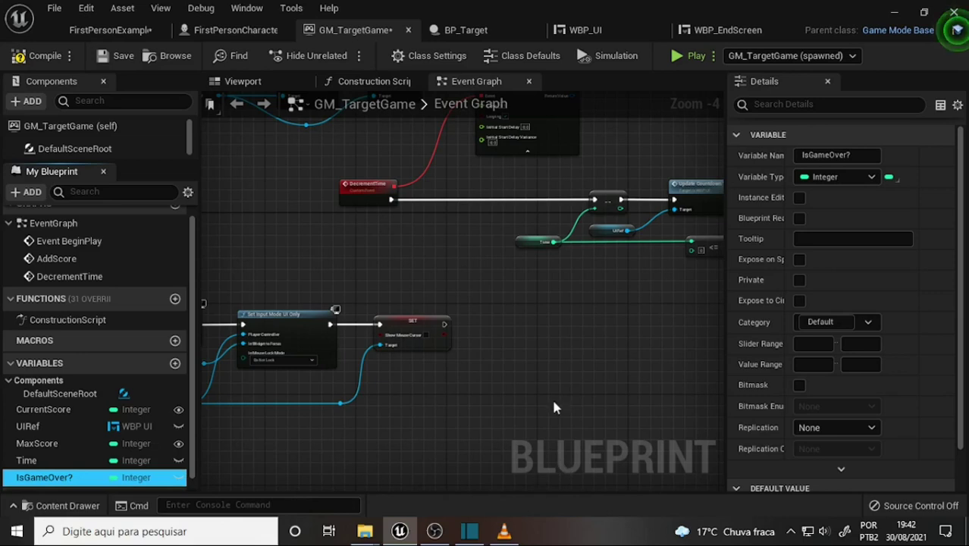
Change the IsGameOver? variable type from Integer to Boolean.
right_drag(554, 408, 596, 380)
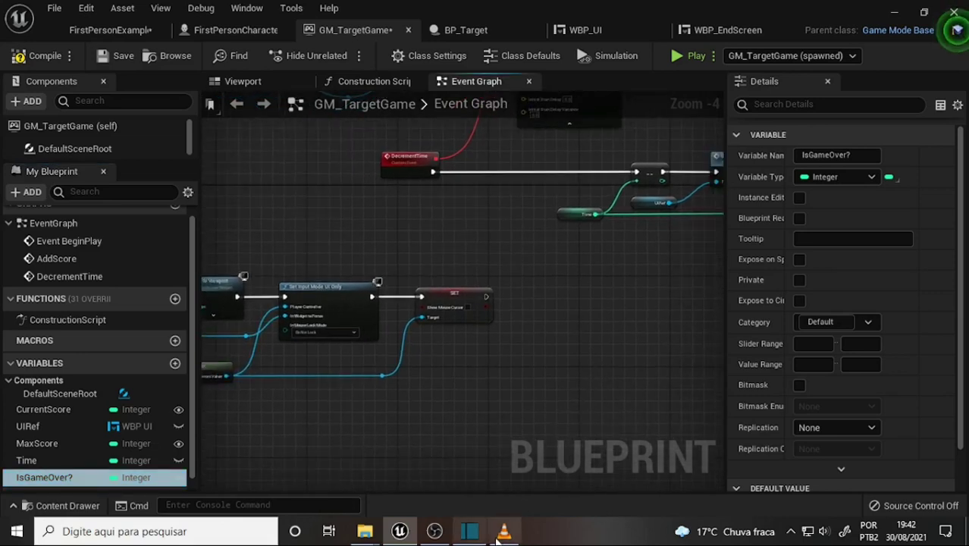
click(435, 531)
click(400, 528)
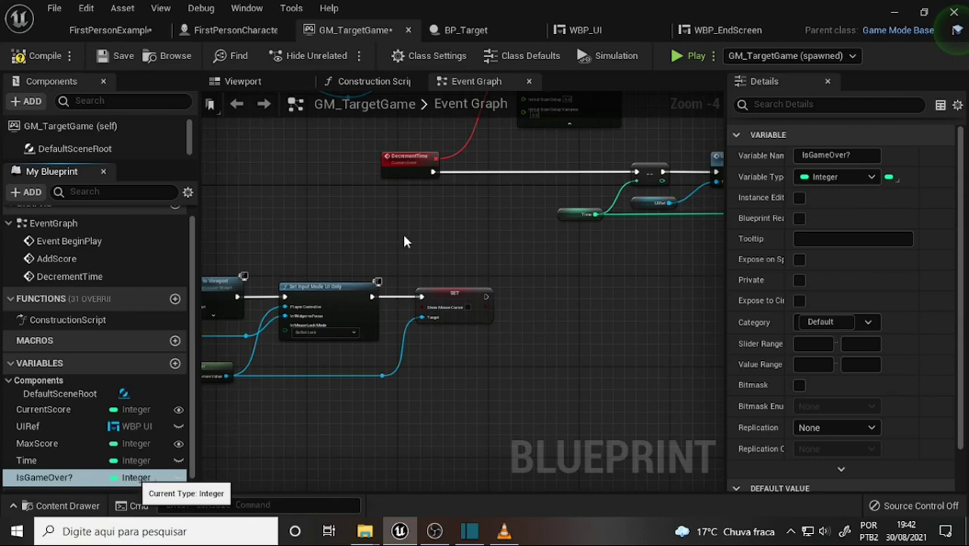
click(135, 479)
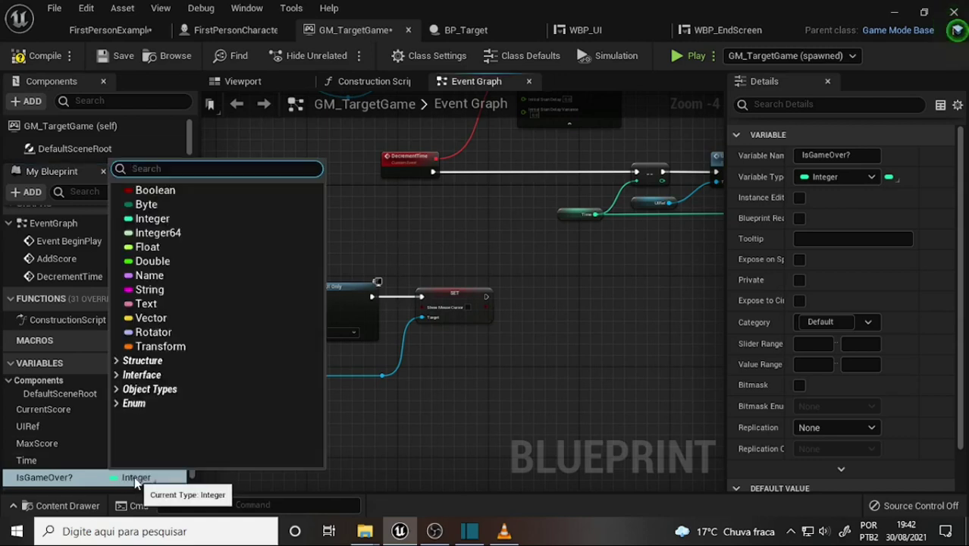
click(179, 190)
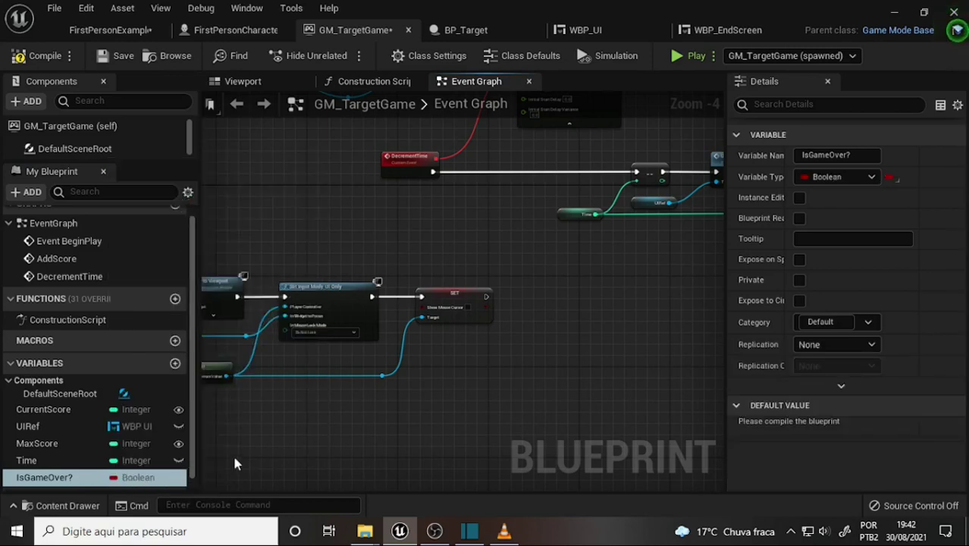
Add a SET IsGameOver? node and place it beside the Loss Check Branch.
mouse_move(63, 479)
mouse_down()
mouse_move(529, 267)
mouse_move(577, 277)
mouse_up()
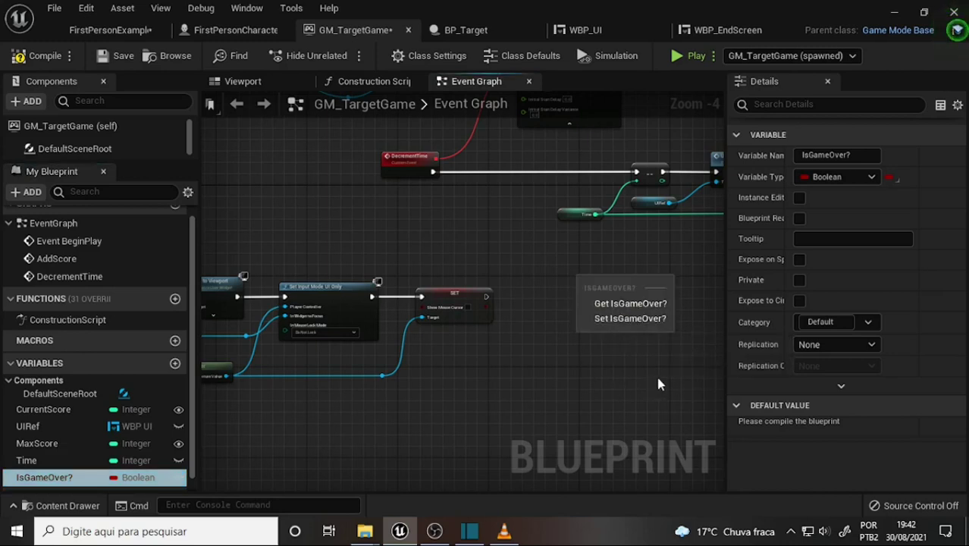
click(617, 317)
mouse_move(606, 394)
right_down()
mouse_move(501, 381)
mouse_move(330, 416)
right_up()
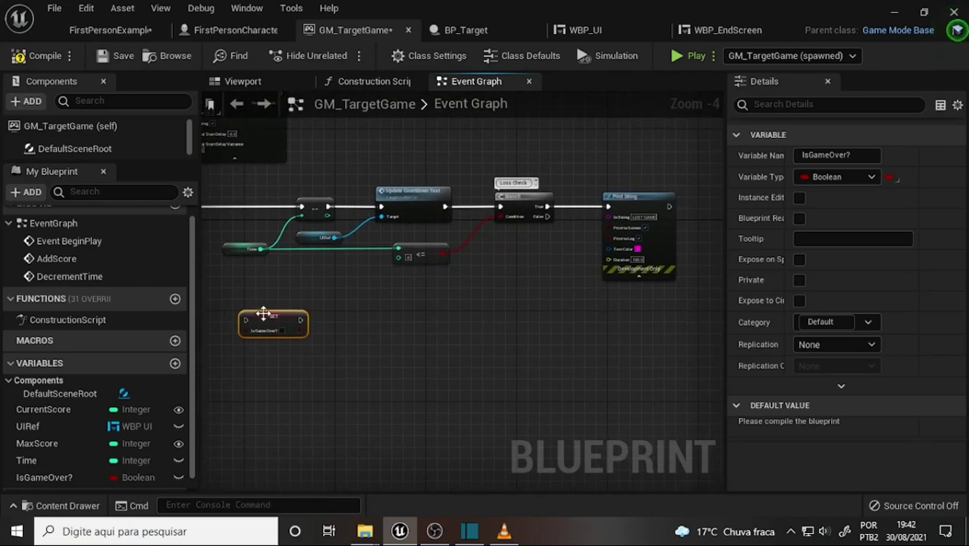
drag(263, 314, 517, 259)
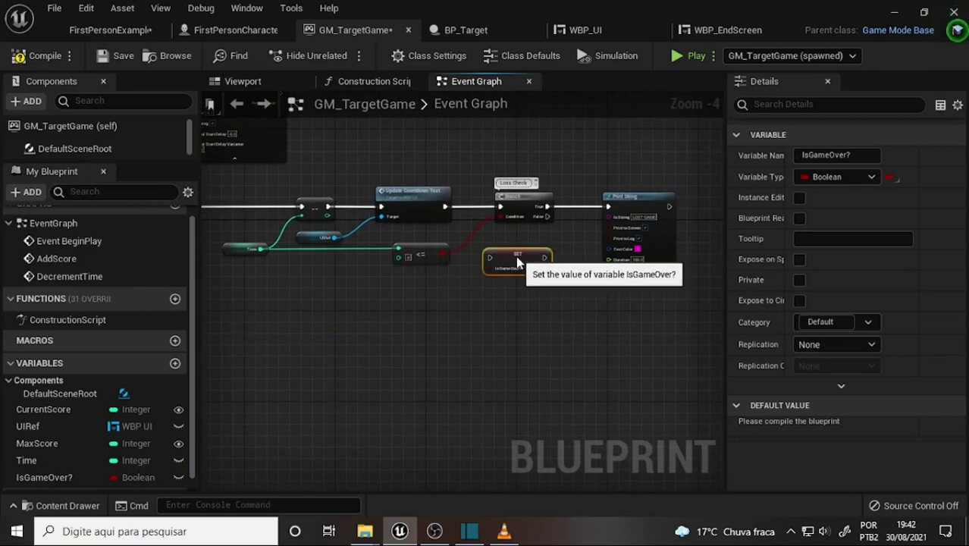
click(503, 532)
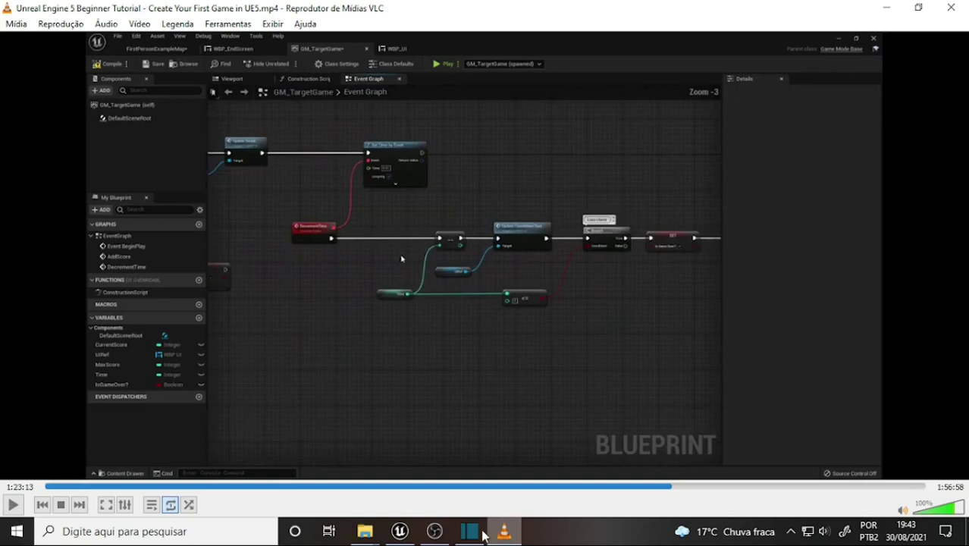
click(405, 530)
Wire Branch True into SET IsGameOver? (ticked true), then on to Print String.
right_drag(667, 388, 515, 420)
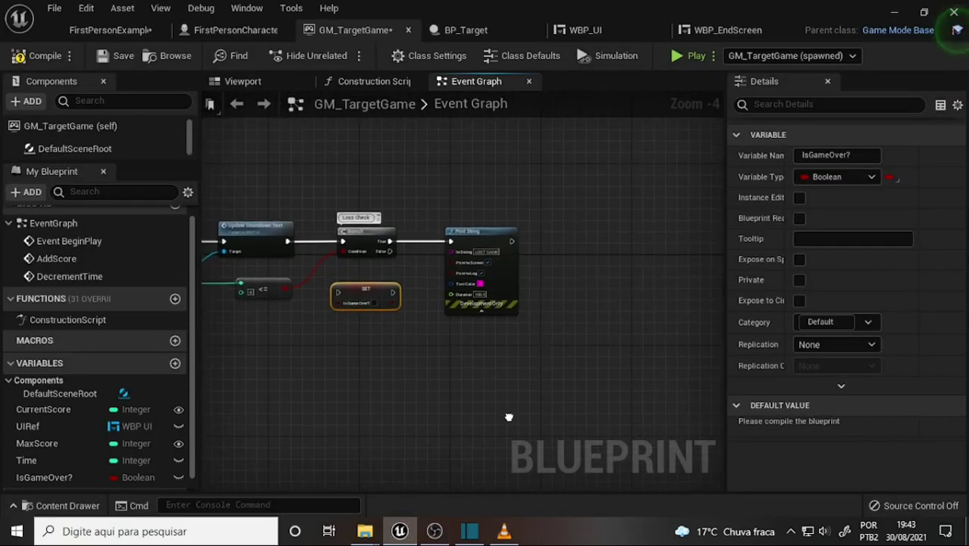
click(558, 222)
drag(557, 221, 569, 232)
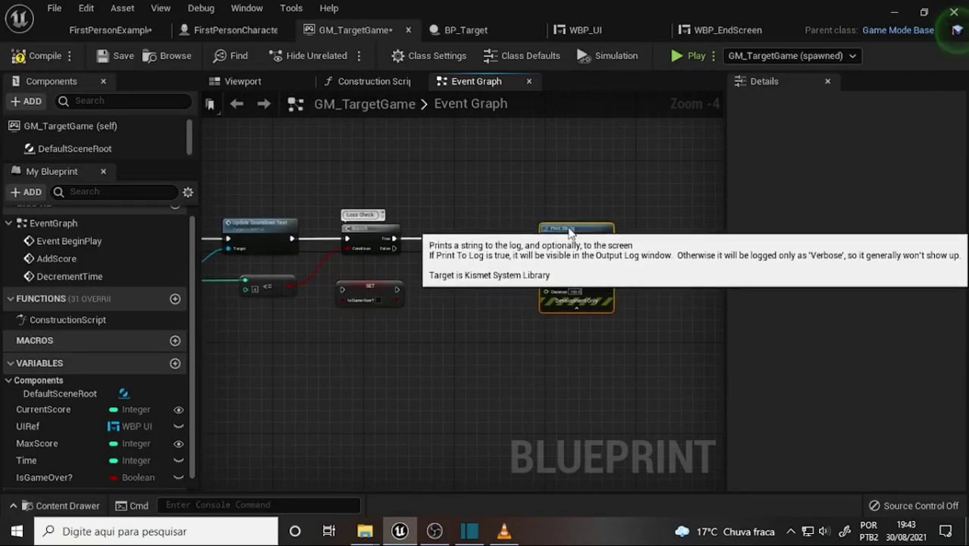
drag(364, 288, 470, 244)
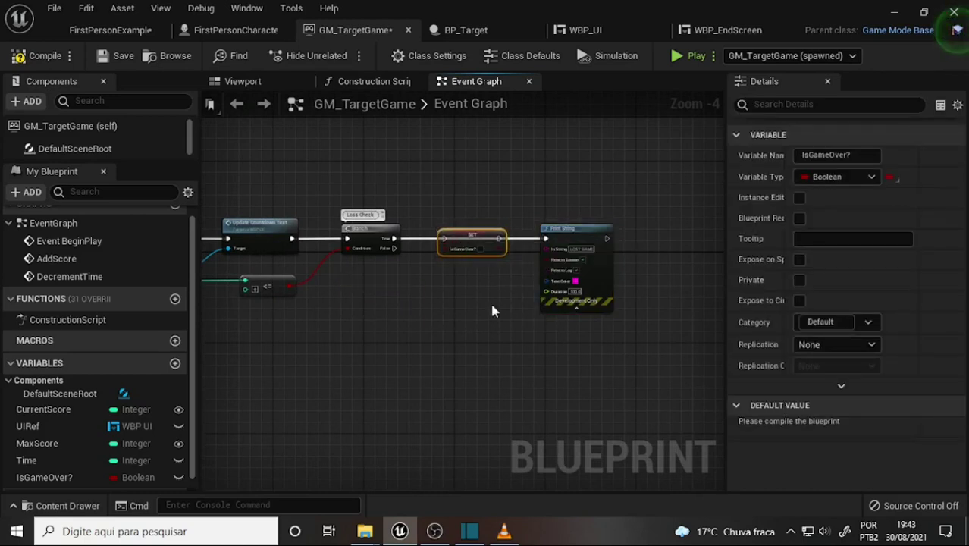
scroll(484, 298, up, 2)
drag(353, 207, 426, 208)
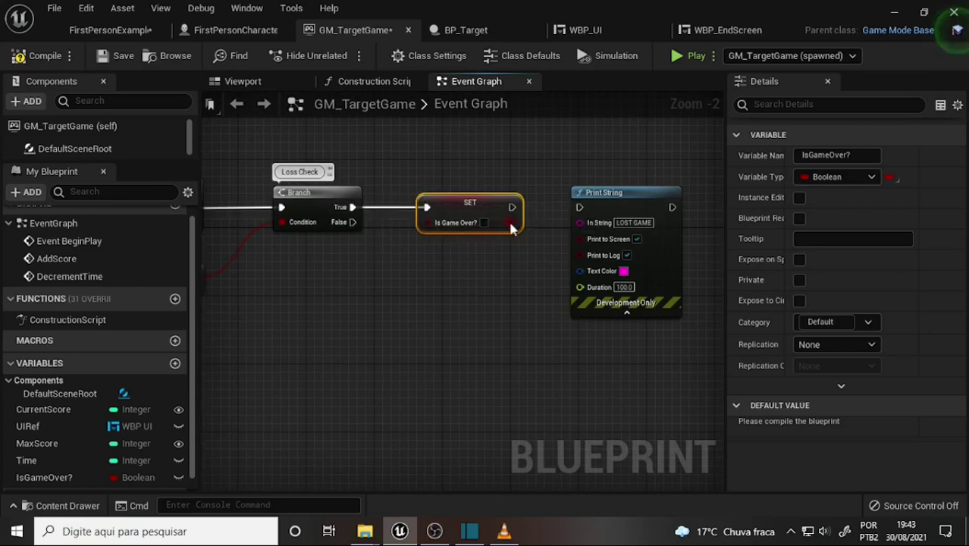
mouse_move(513, 207)
mouse_down()
mouse_move(560, 216)
mouse_move(579, 207)
mouse_up()
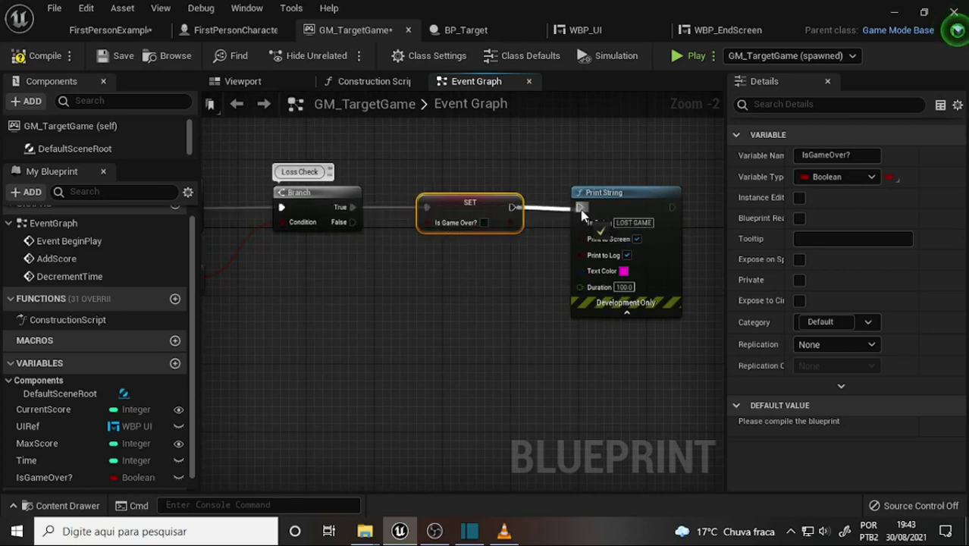
click(484, 223)
Pan around the graph to review the finished loss-check wiring.
scroll(481, 326, down, 2)
scroll(455, 325, up, 2)
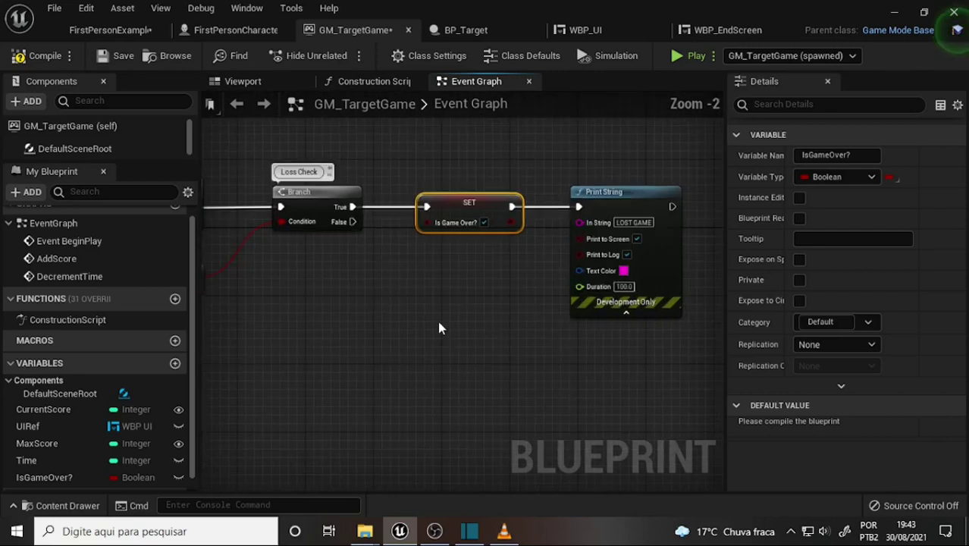
right_drag(439, 326, 500, 334)
scroll(500, 334, down, 2)
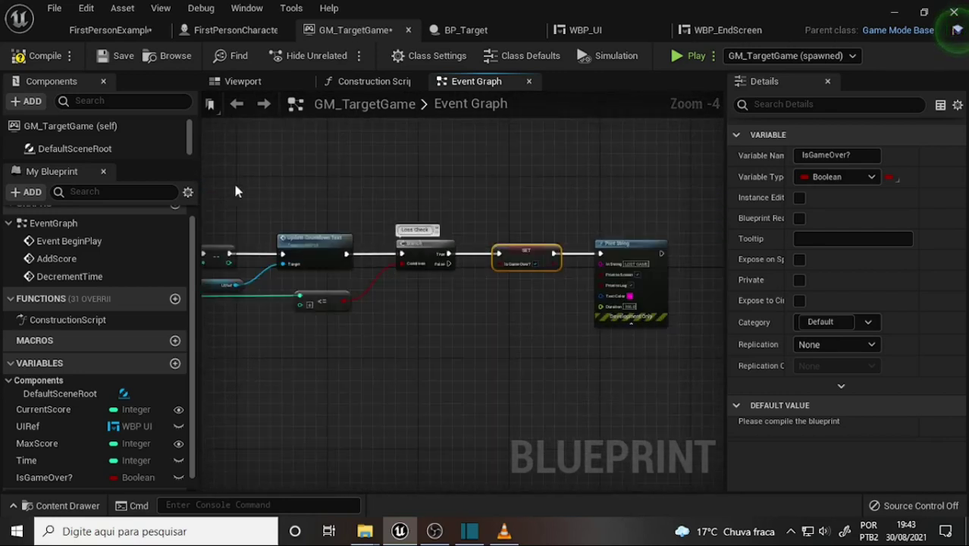
mouse_move(433, 375)
right_down()
mouse_move(558, 369)
mouse_move(541, 363)
right_up()
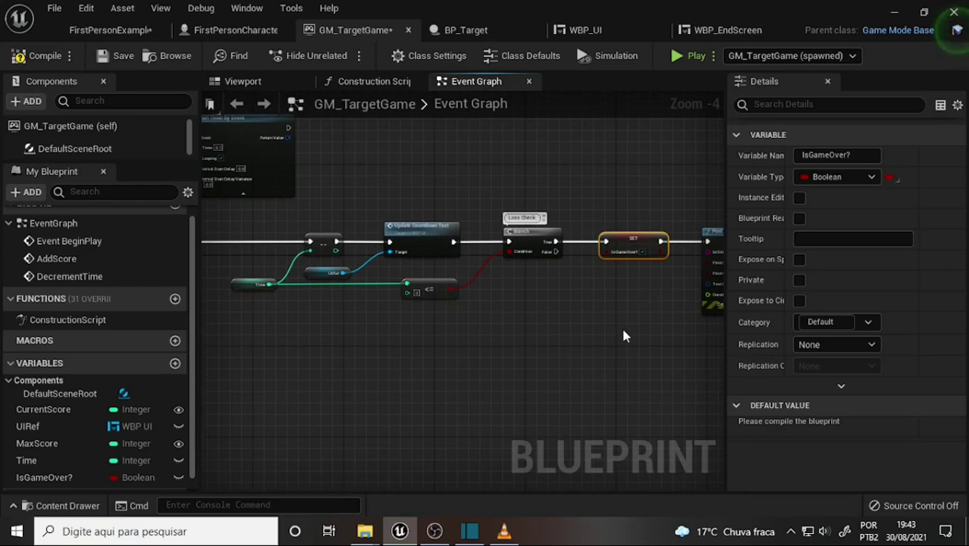
right_drag(511, 321, 565, 294)
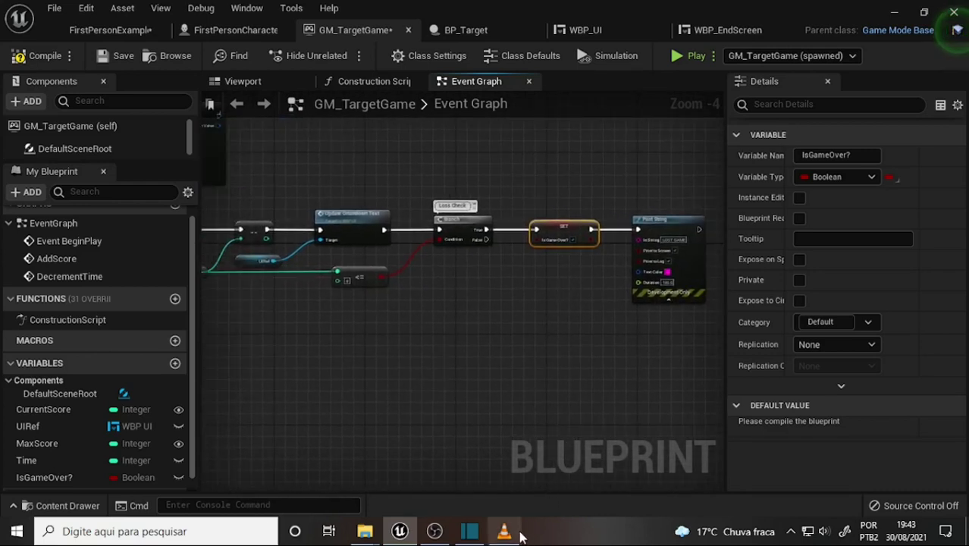
click(505, 535)
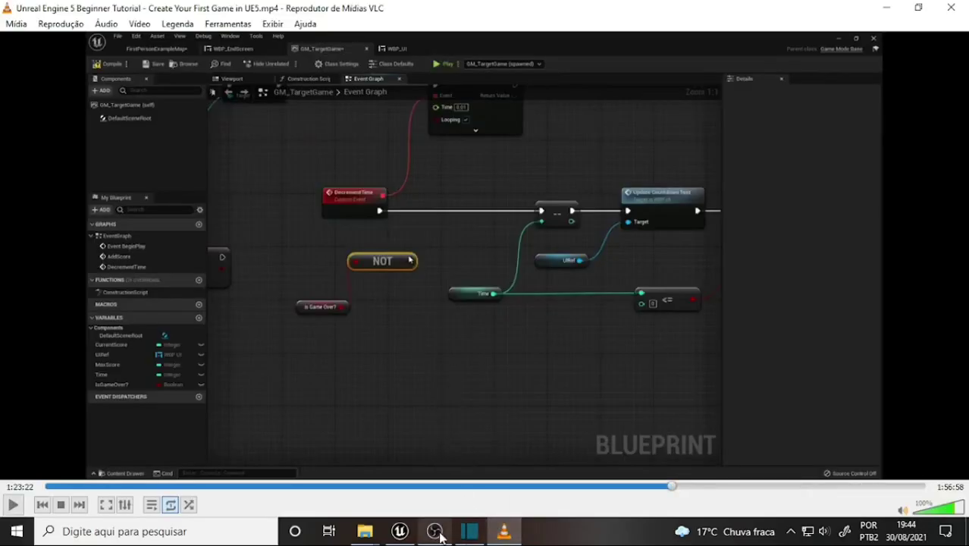
Place an Is Game Over? getter near the DecrementTime event.
click(400, 531)
scroll(688, 340, up, 3)
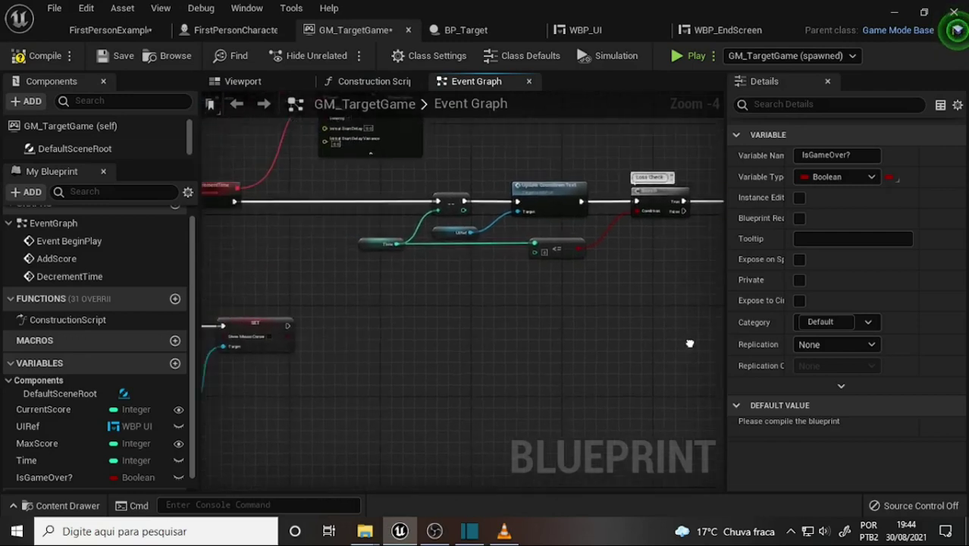
right_drag(719, 361, 636, 363)
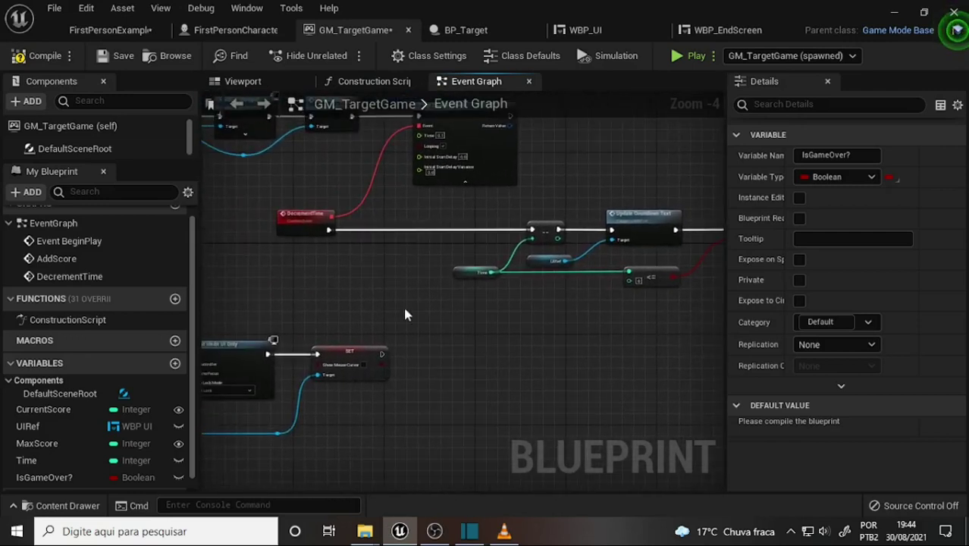
right_drag(405, 314, 306, 321)
mouse_move(41, 477)
mouse_down()
mouse_move(101, 463)
mouse_move(413, 265)
mouse_up()
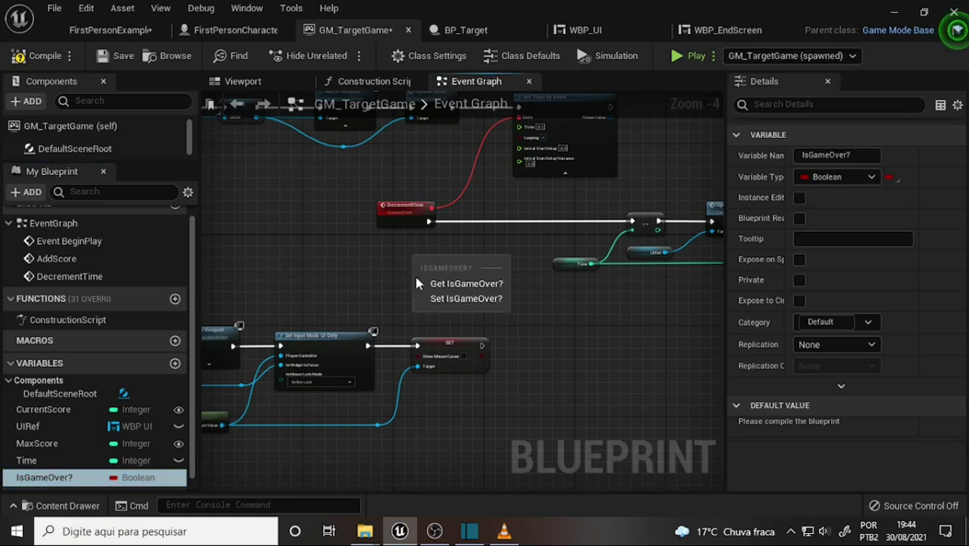
click(466, 284)
Wire the Is Game Over? getter into a new NOT Boolean node.
right_drag(565, 298, 481, 307)
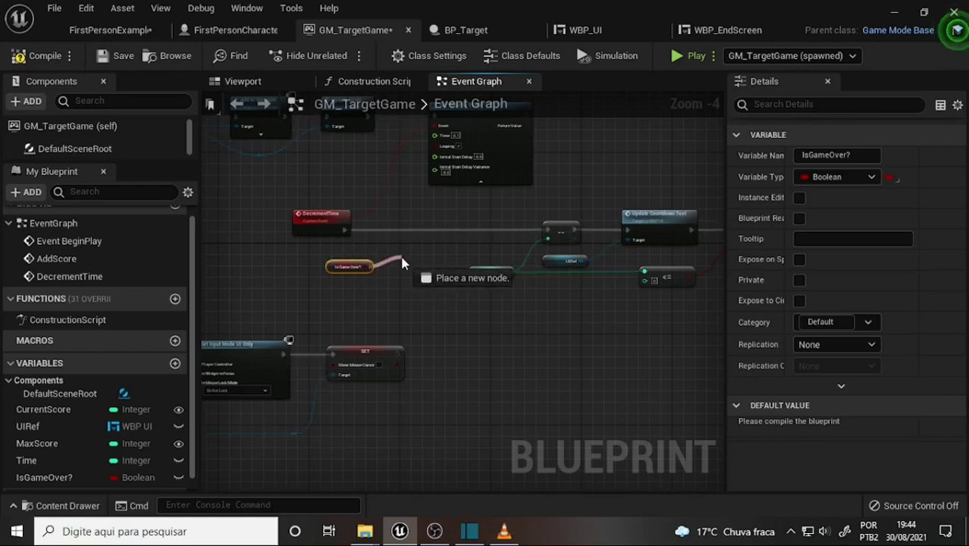
drag(366, 266, 406, 232)
text(no)
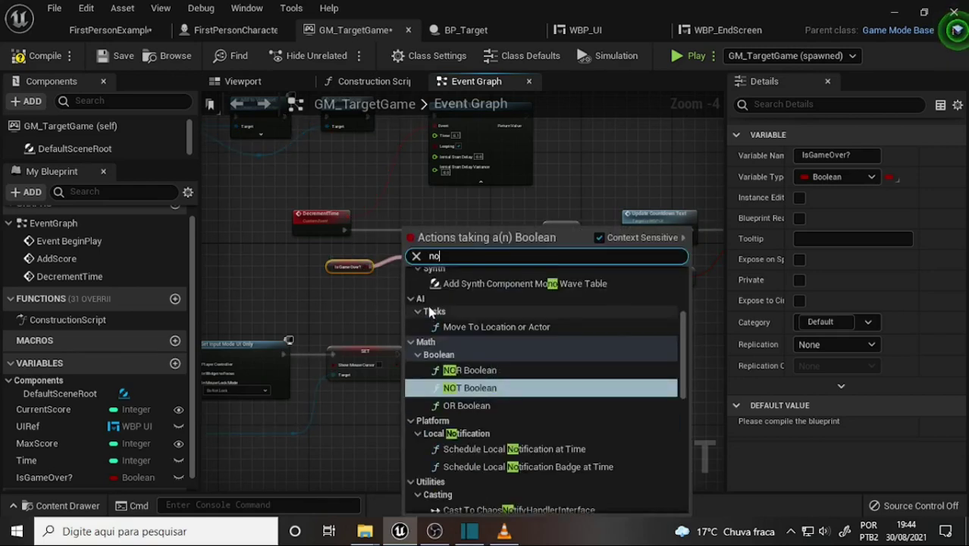
text(t)
click(486, 395)
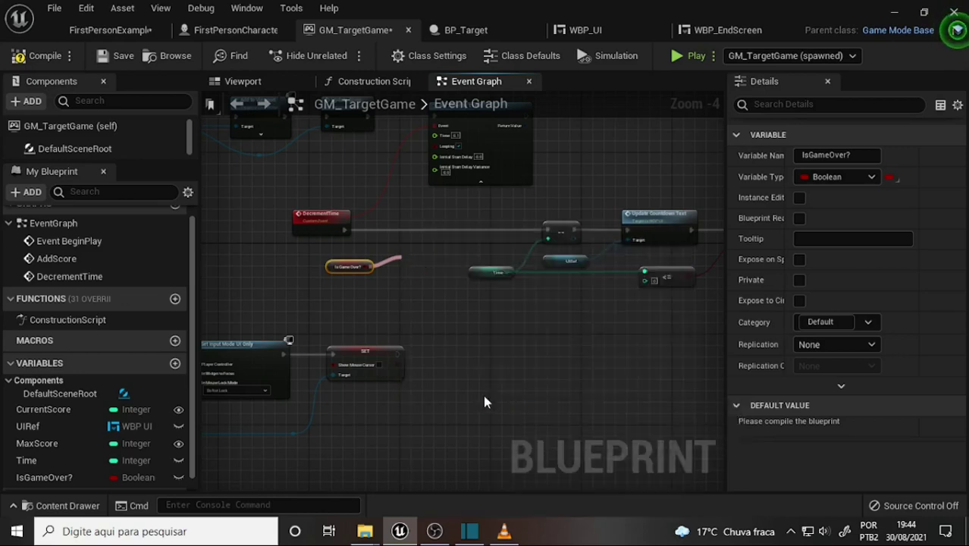
scroll(425, 302, up, 2)
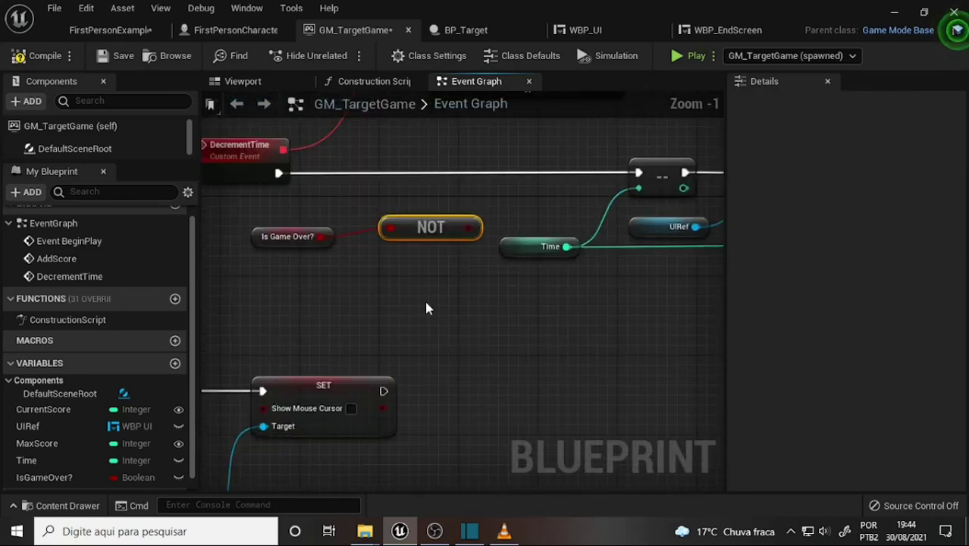
scroll(424, 298, up, 1)
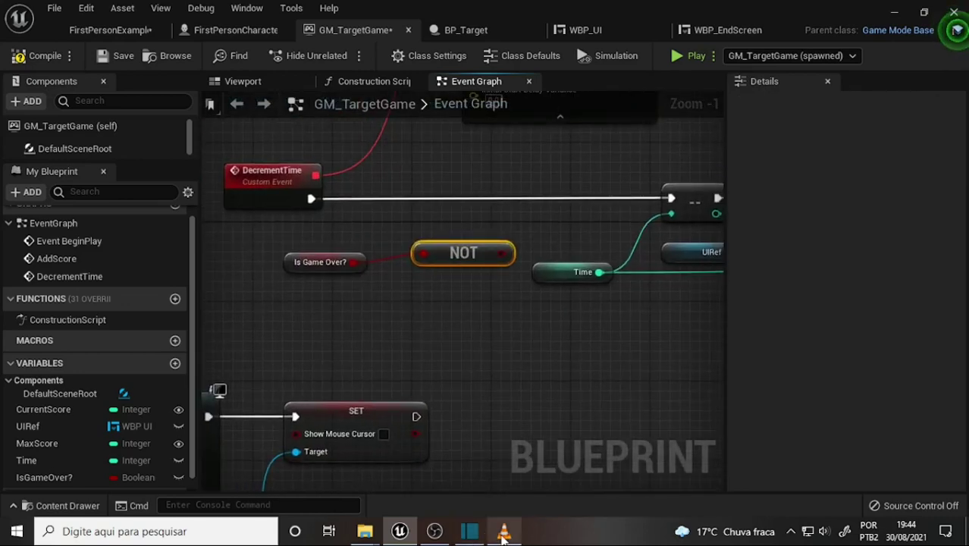
Compare with the tutorial and pull a fresh wire from the Is Game Over? pin.
click(504, 532)
click(503, 534)
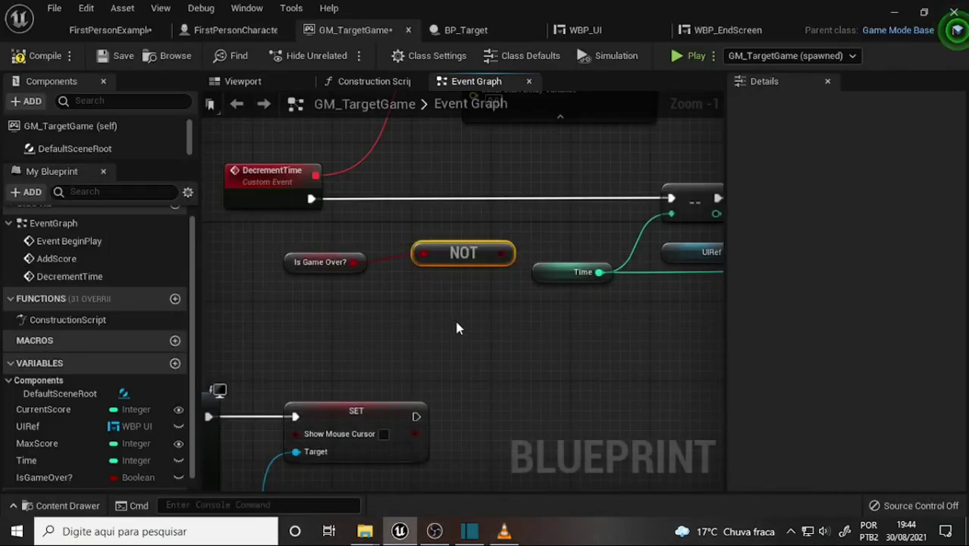
click(434, 532)
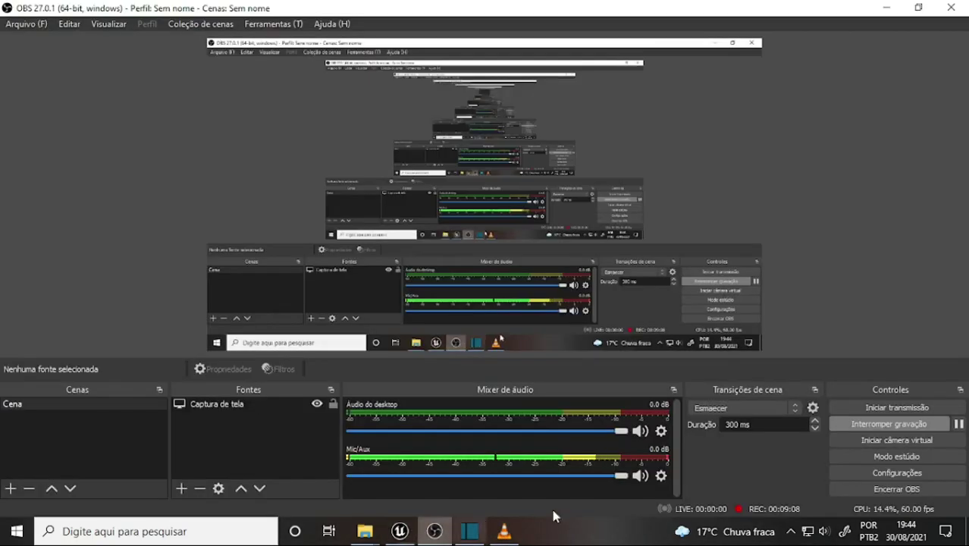
click(503, 531)
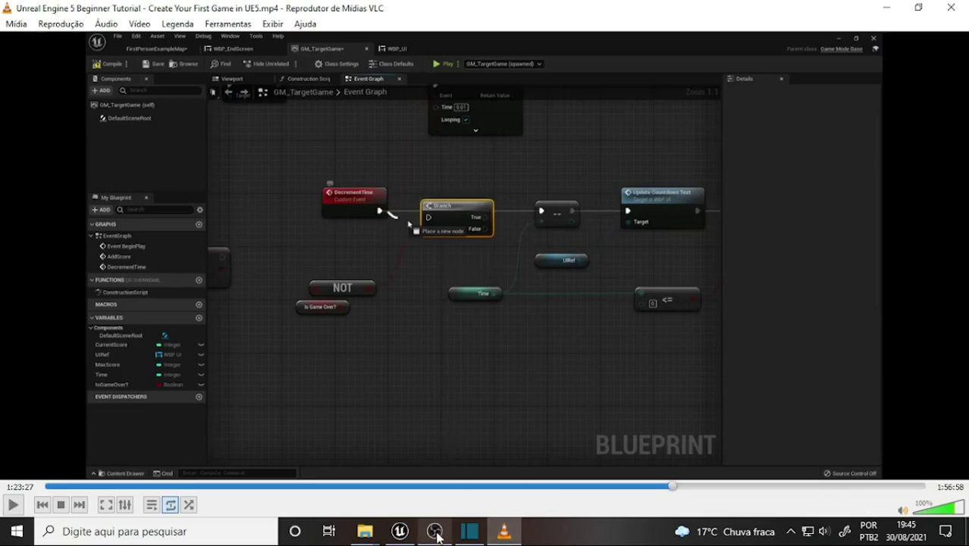
click(400, 532)
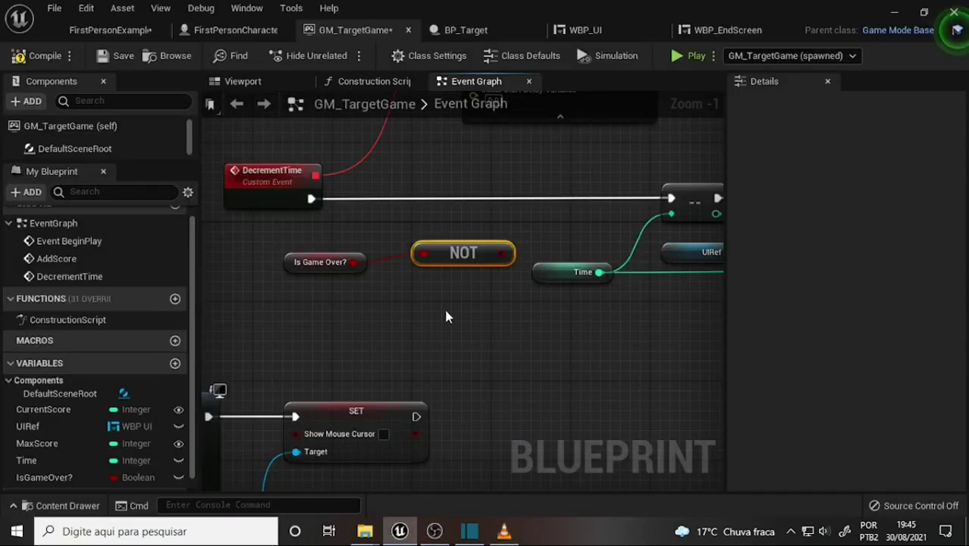
right_drag(445, 317, 503, 329)
mouse_move(410, 275)
mouse_down()
mouse_move(383, 280)
mouse_move(405, 295)
mouse_up()
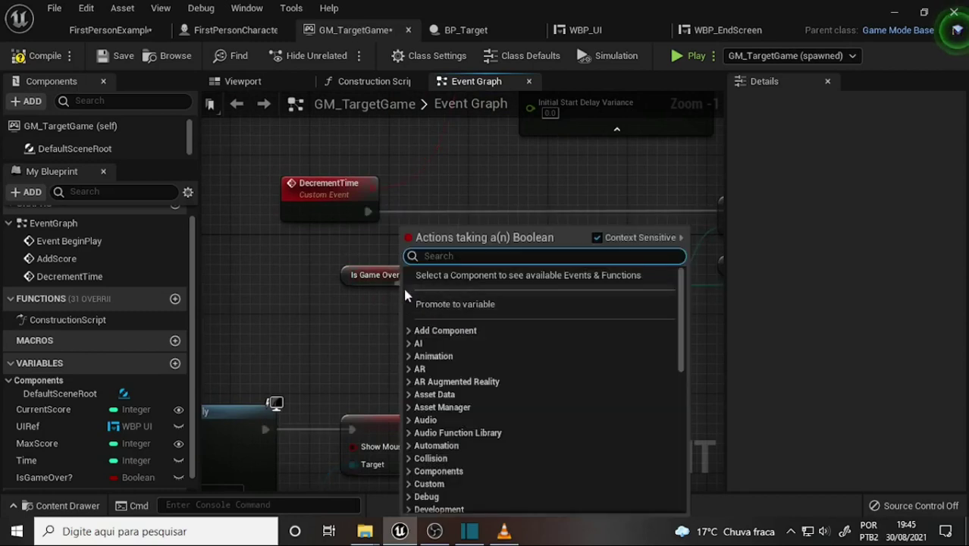
Position the Is Game Over? getter and NOT node together below DecrementTime.
text(not)
key(Return)
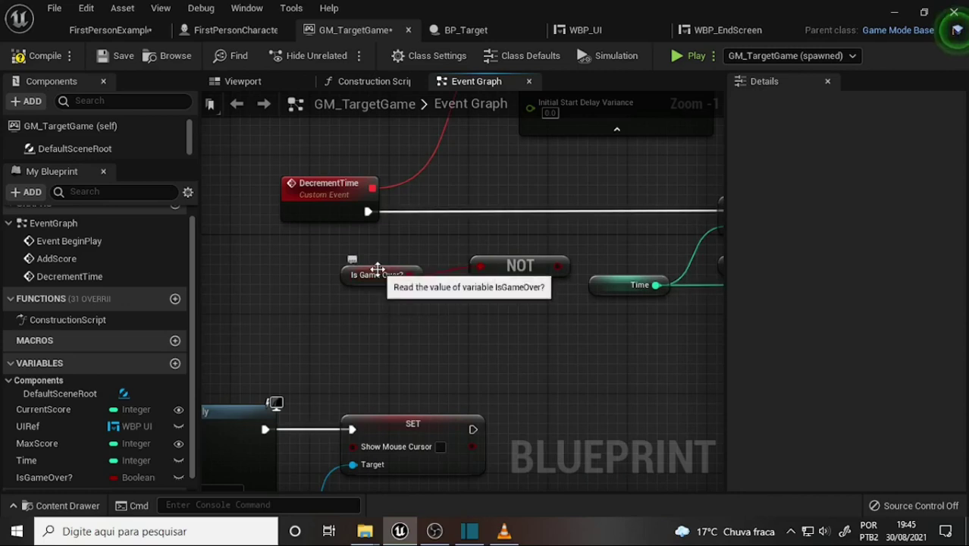
drag(376, 270, 357, 320)
mouse_move(538, 266)
mouse_down()
mouse_move(425, 291)
mouse_move(510, 223)
mouse_up()
Add a Branch fed by NOT, wiring DecrementTime into it and True into the decrement.
text(br)
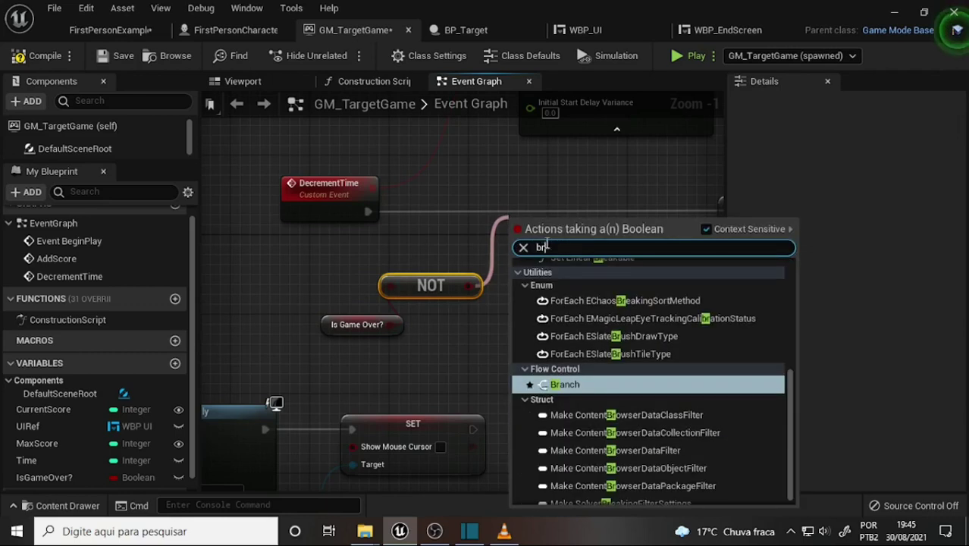
click(561, 384)
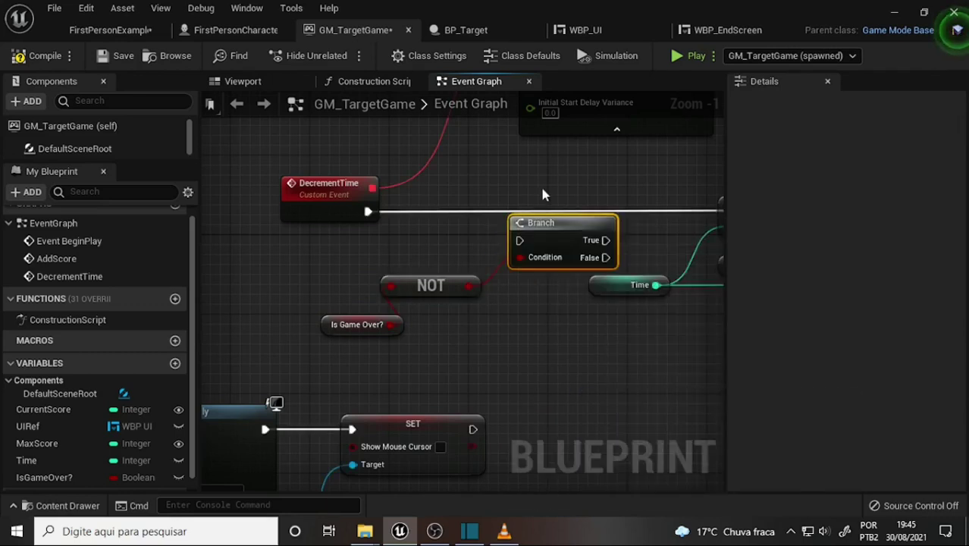
drag(548, 222, 537, 191)
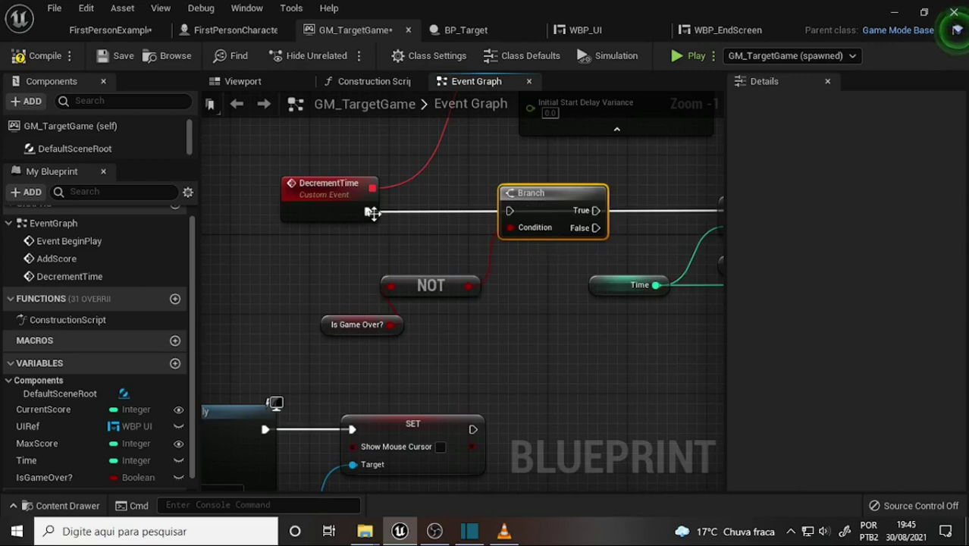
mouse_move(368, 211)
mouse_down()
mouse_move(449, 220)
mouse_move(510, 211)
mouse_up()
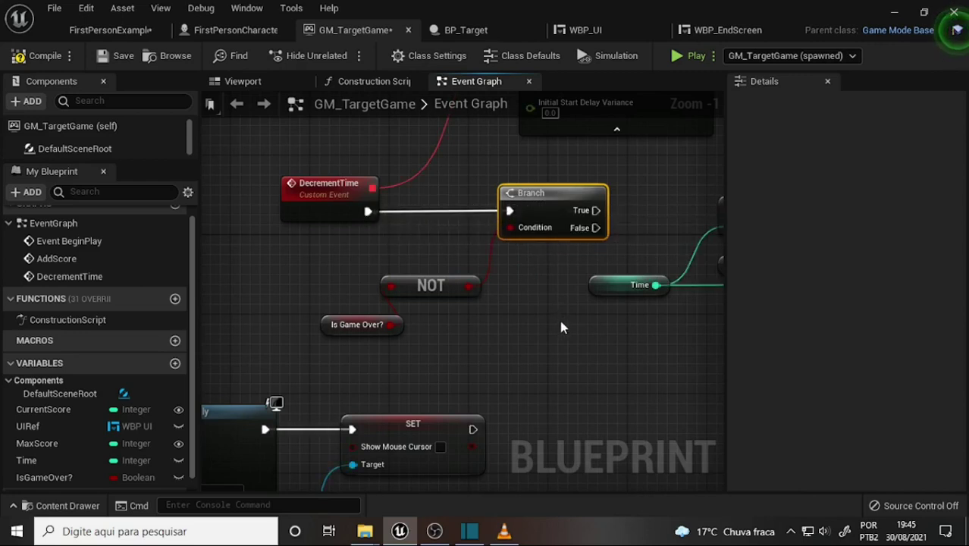
right_drag(558, 316, 442, 322)
drag(477, 211, 610, 212)
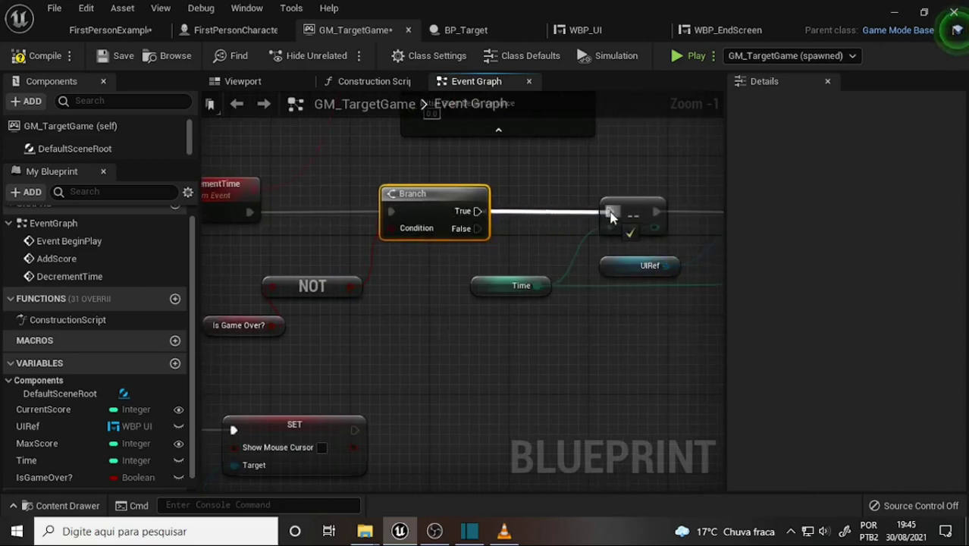
Pan the graph to center and review the new Branch gating logic.
scroll(444, 349, down, 2)
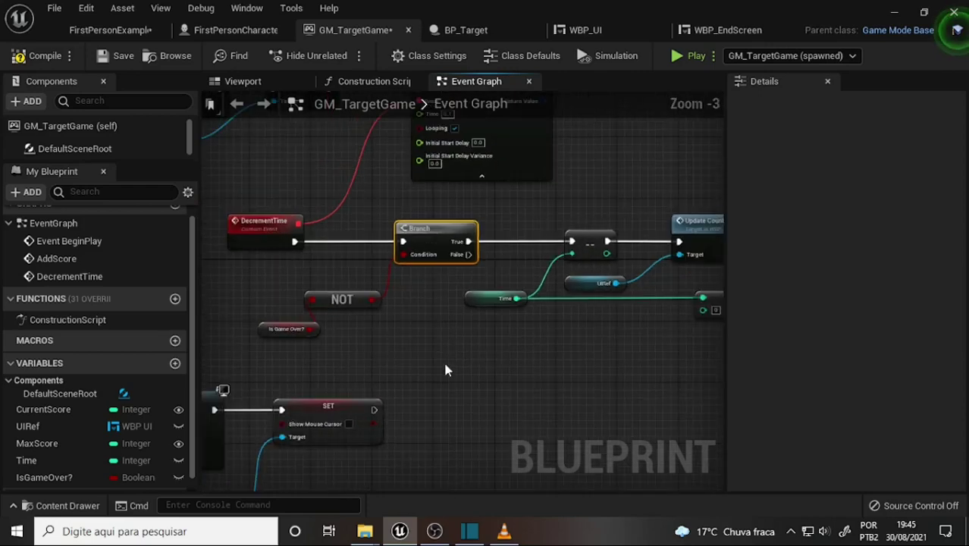
right_drag(442, 358, 532, 320)
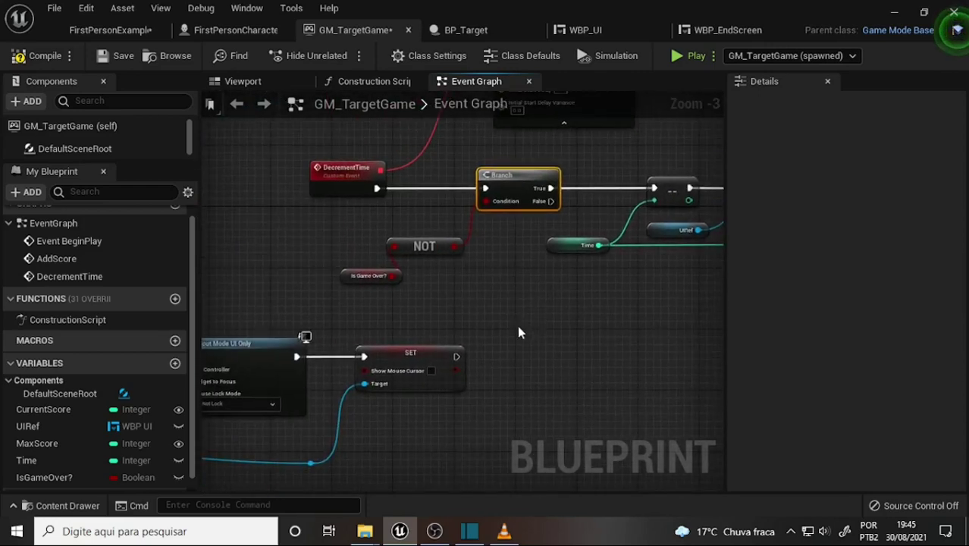
scroll(565, 319, down, 1)
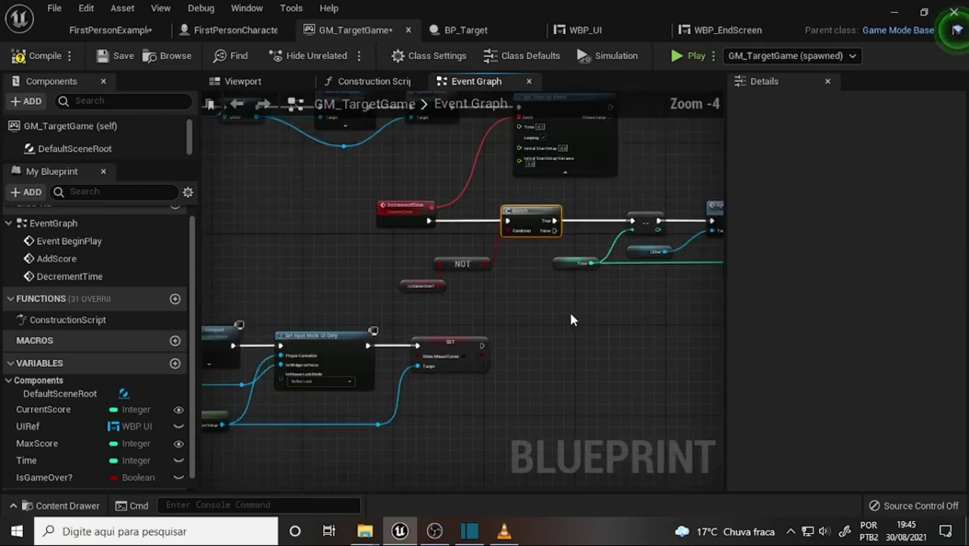
scroll(568, 318, up, 2)
right_drag(618, 312, 379, 325)
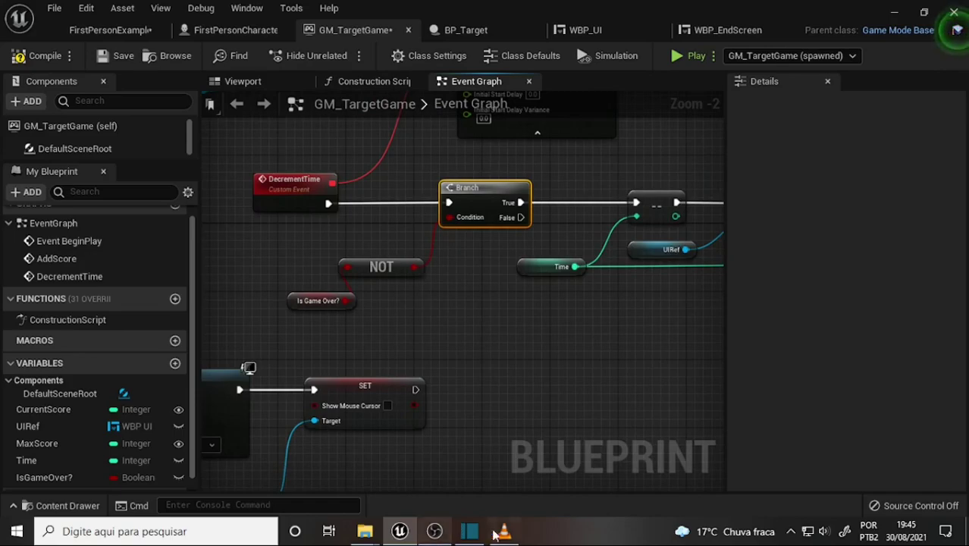
click(446, 532)
Select the Is Game Over? getter and compile the GM_TargetGame blueprint.
click(401, 530)
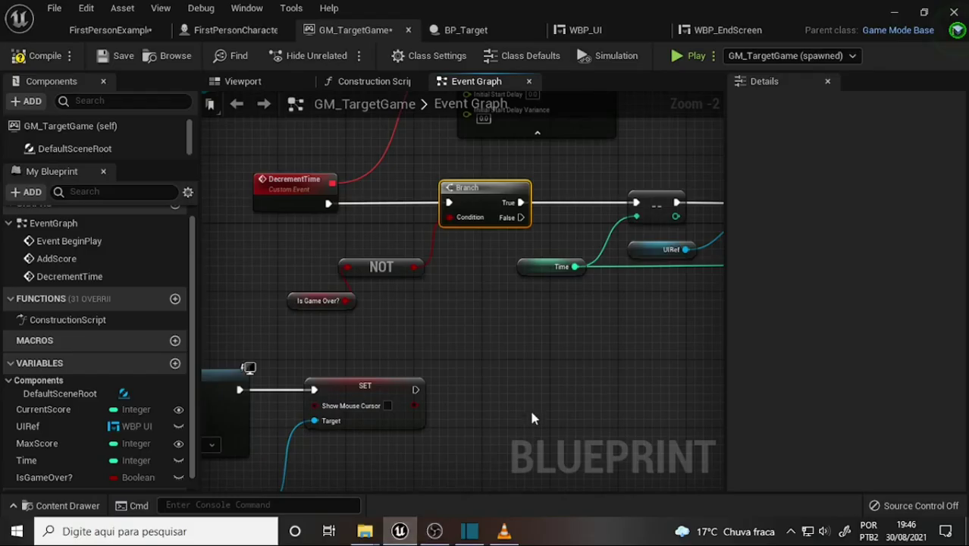
click(322, 301)
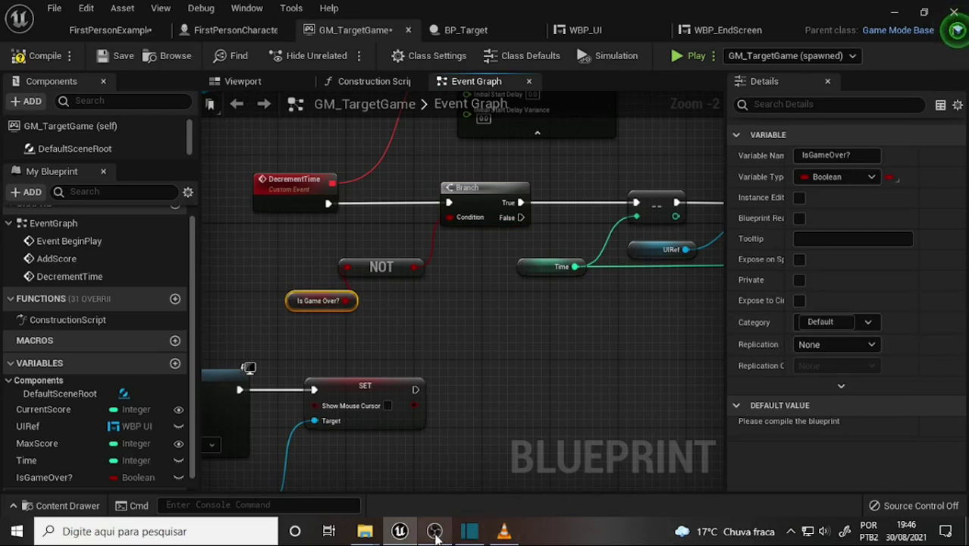
click(32, 53)
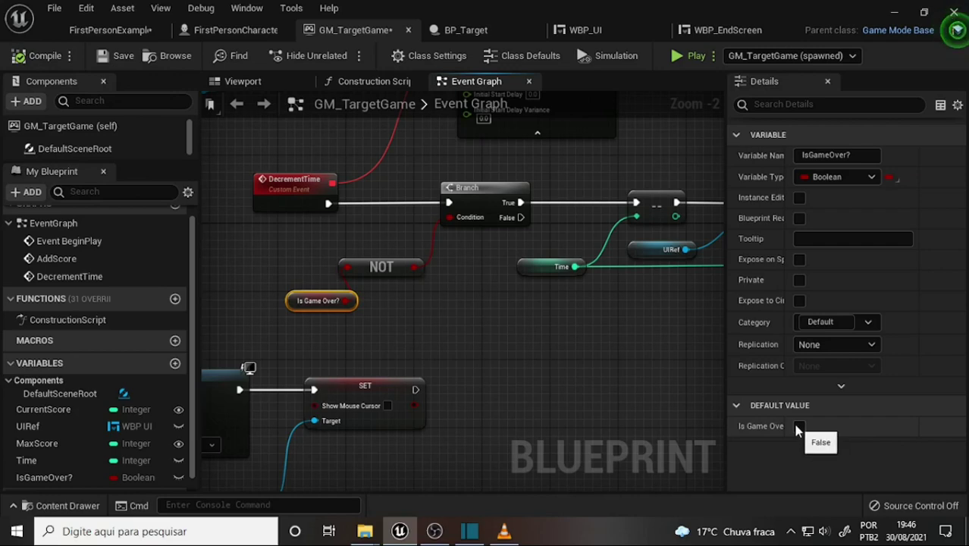
Rewind and pause the reference tutorial video, then return to Unreal.
click(504, 530)
key(Left)
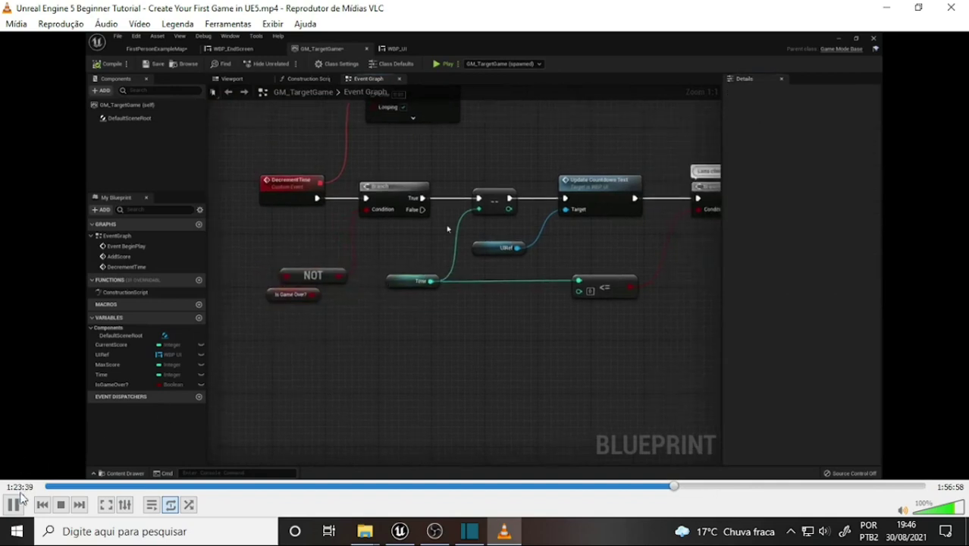
click(20, 509)
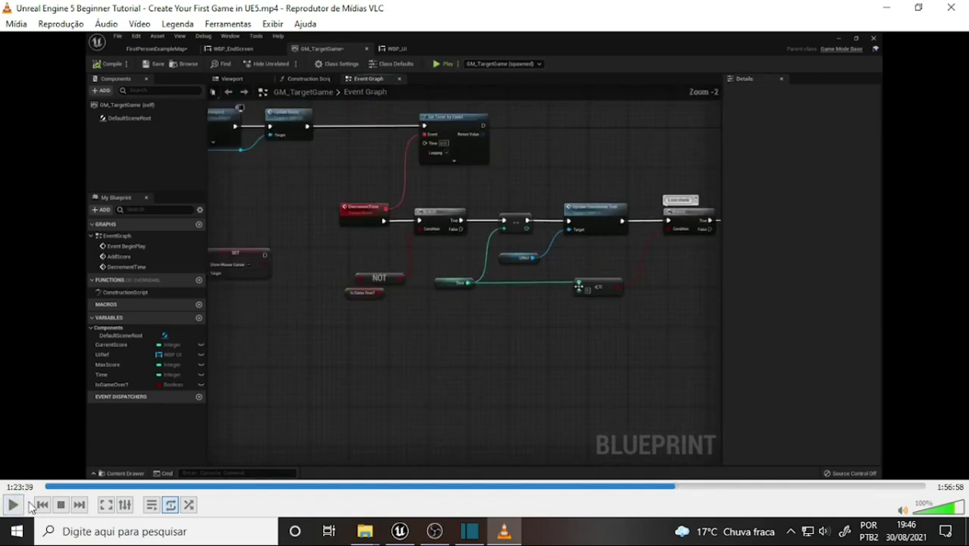
click(434, 533)
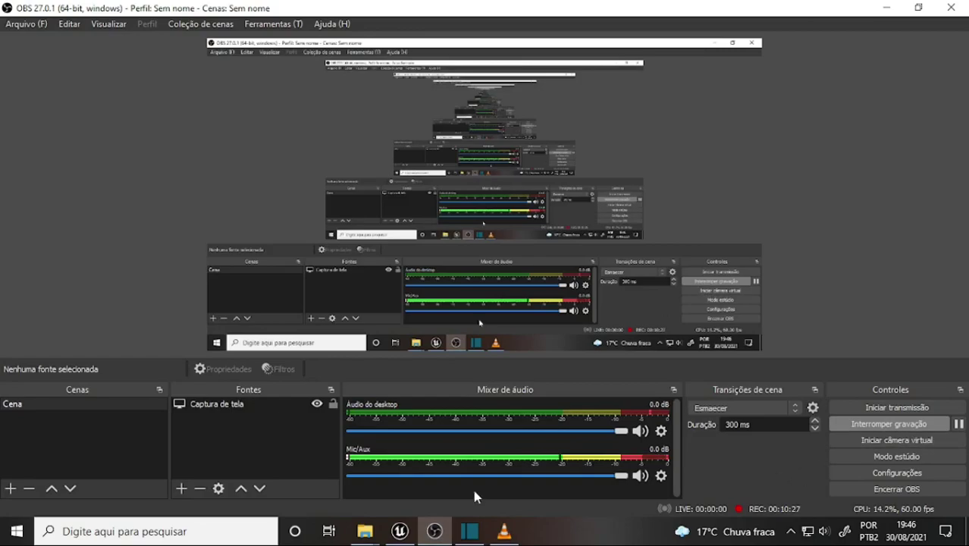
click(400, 531)
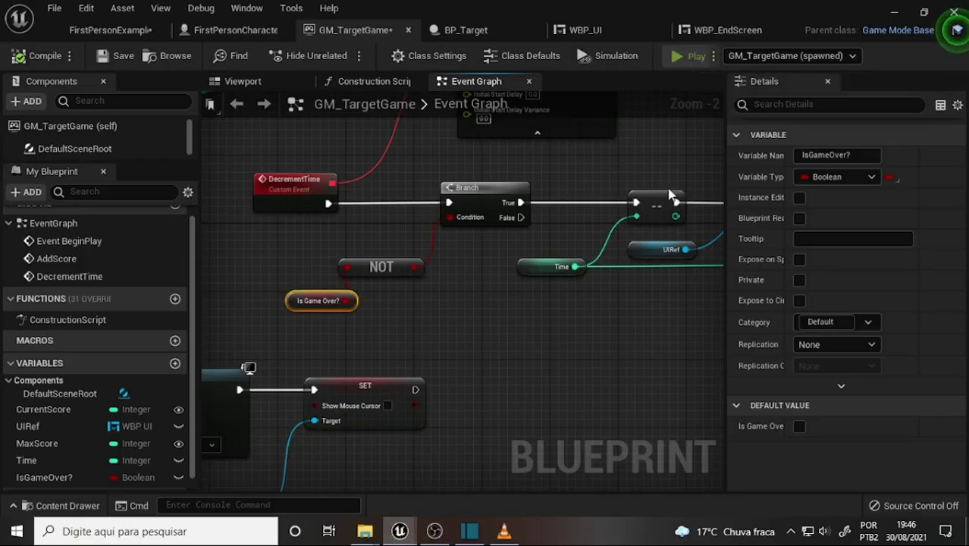
Play-test, shoot all four targets to reach You Win!!!, restart, then stop with Esc.
click(686, 55)
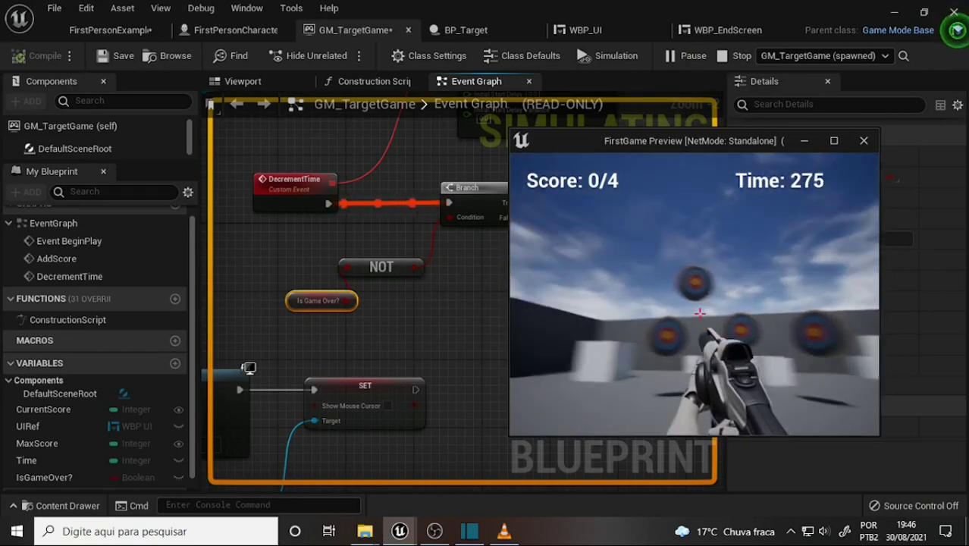
click(699, 312)
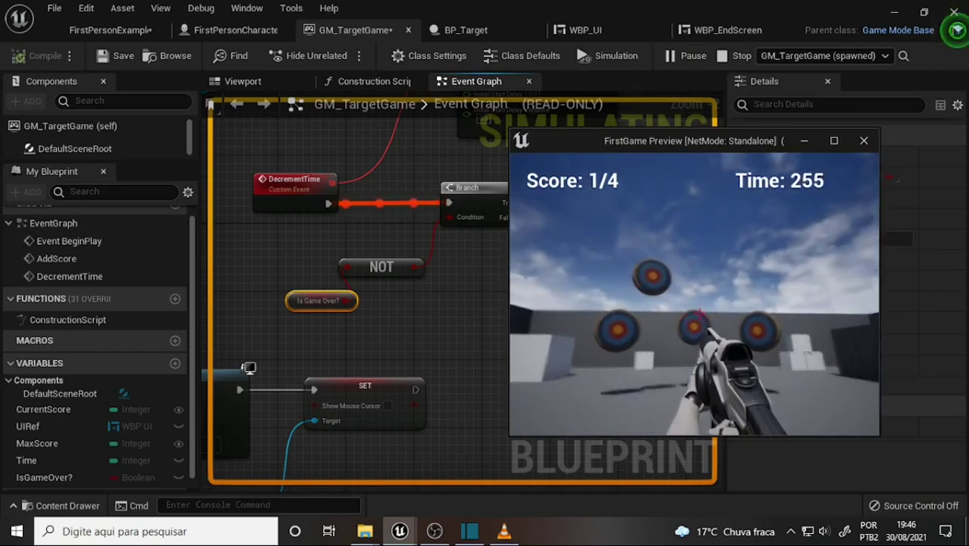
click(694, 312)
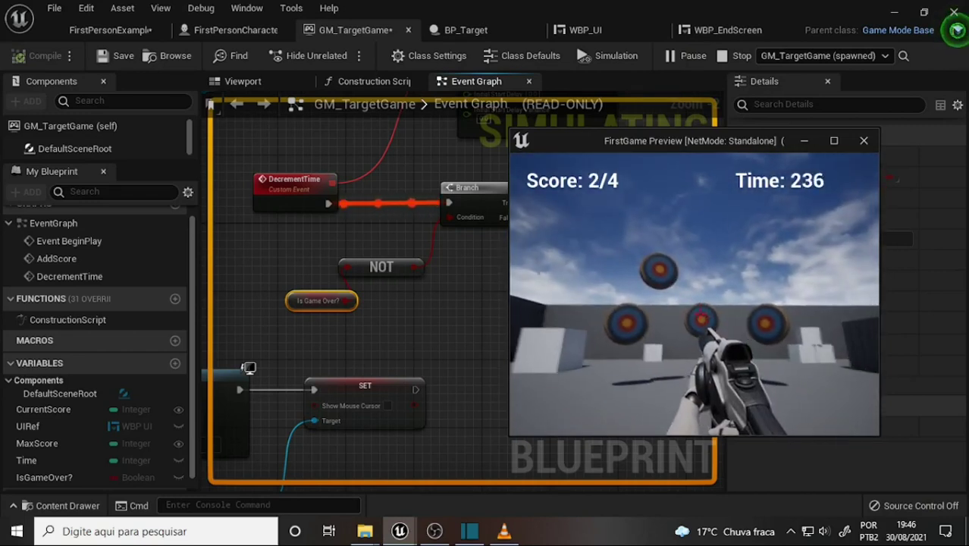
click(694, 296)
click(694, 295)
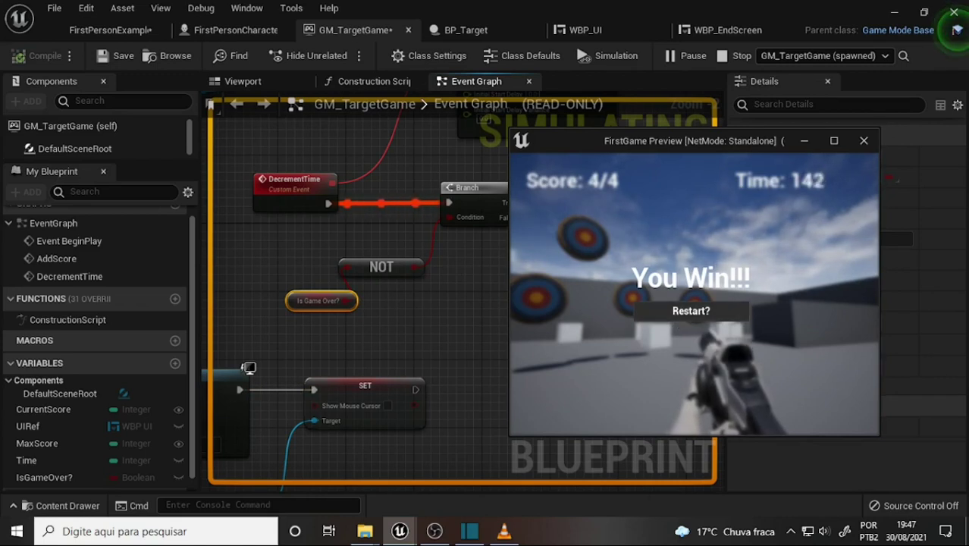
click(691, 311)
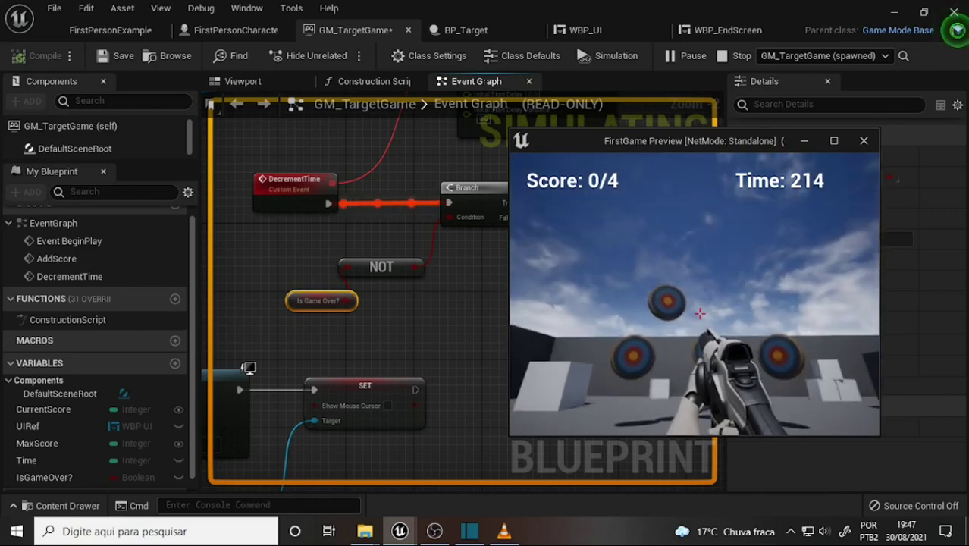
key(Escape)
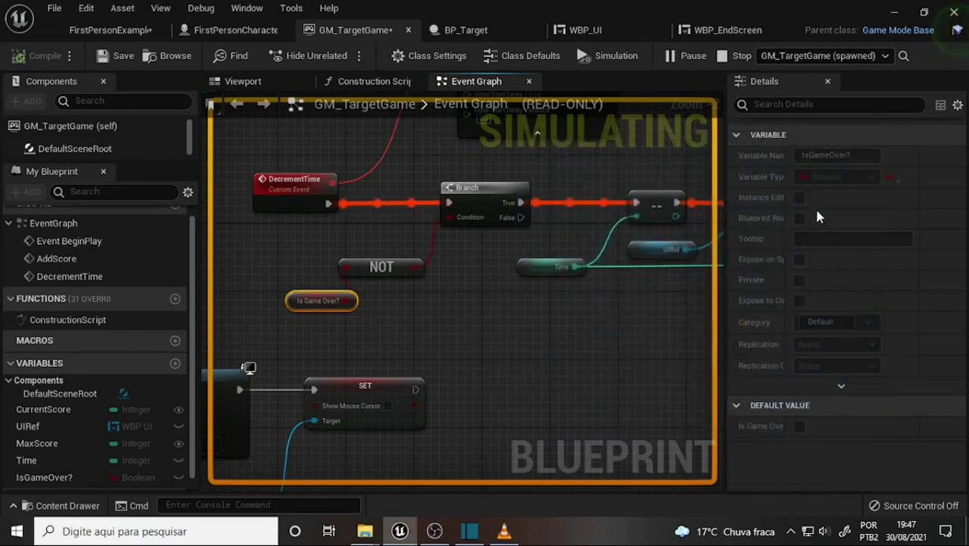
Set the Time variable's default value to 50.
scroll(528, 335, down, 3)
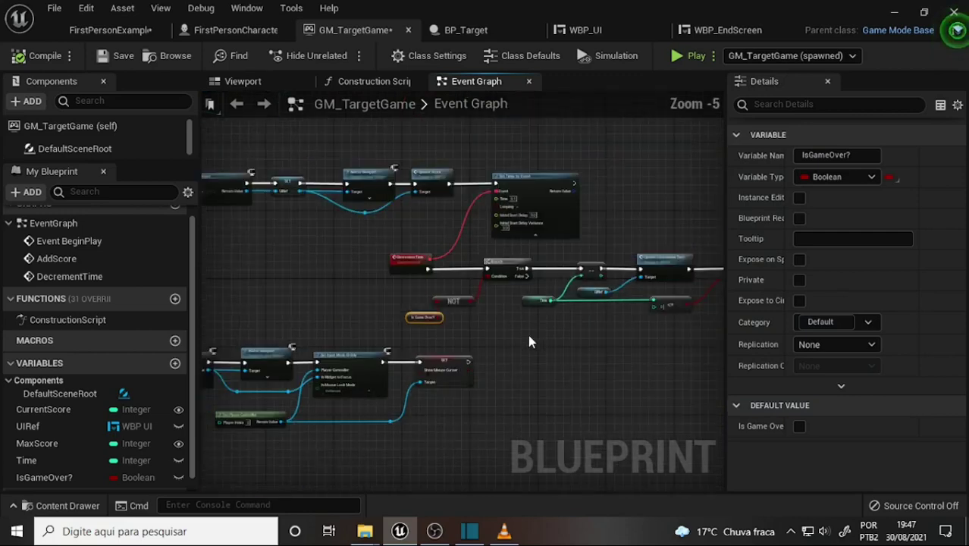
scroll(528, 334, up, 1)
mouse_move(559, 334)
right_down()
mouse_move(433, 362)
mouse_move(550, 420)
mouse_move(524, 379)
right_up()
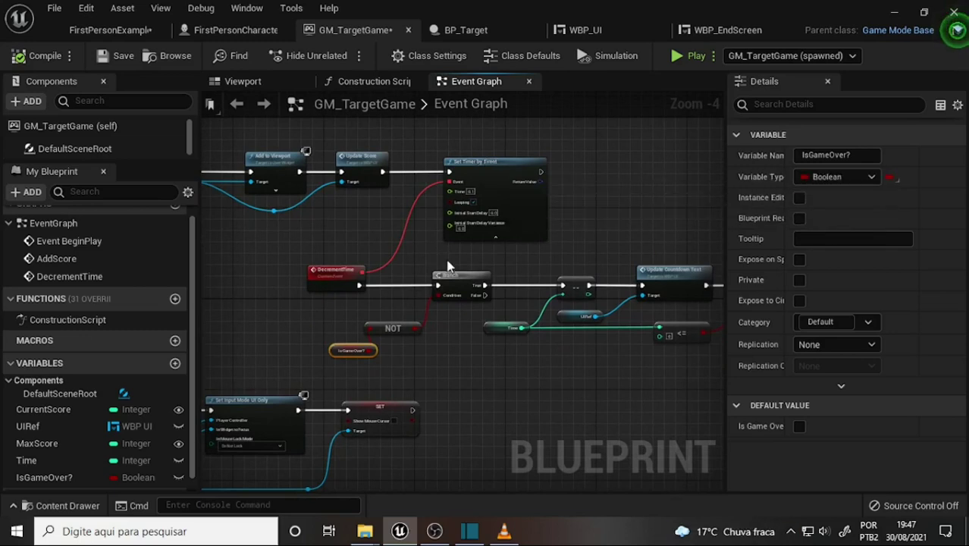
click(335, 272)
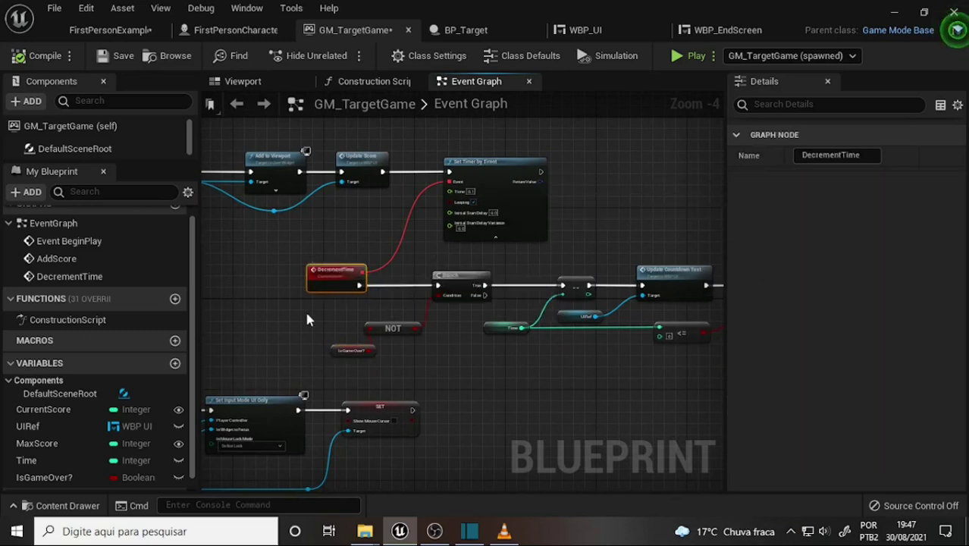
click(38, 462)
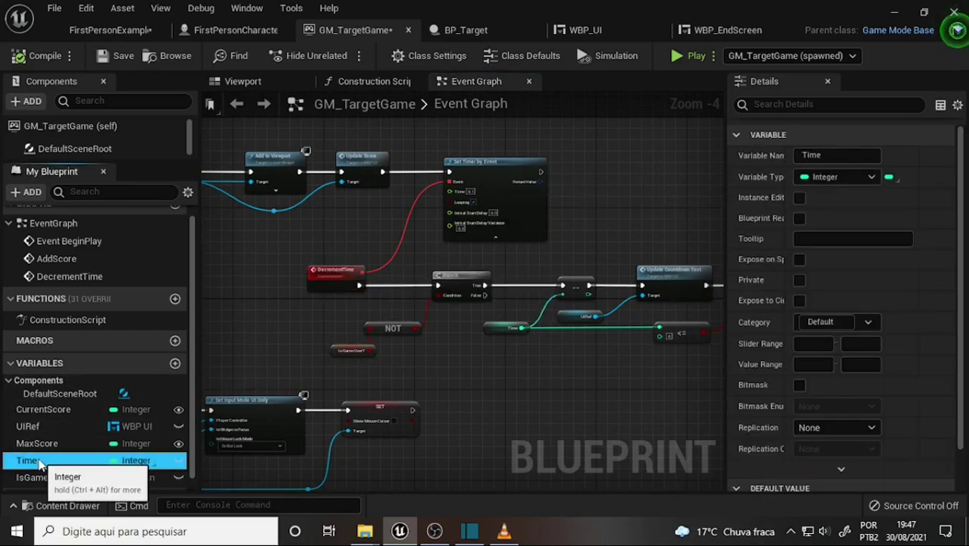
drag(962, 307, 952, 459)
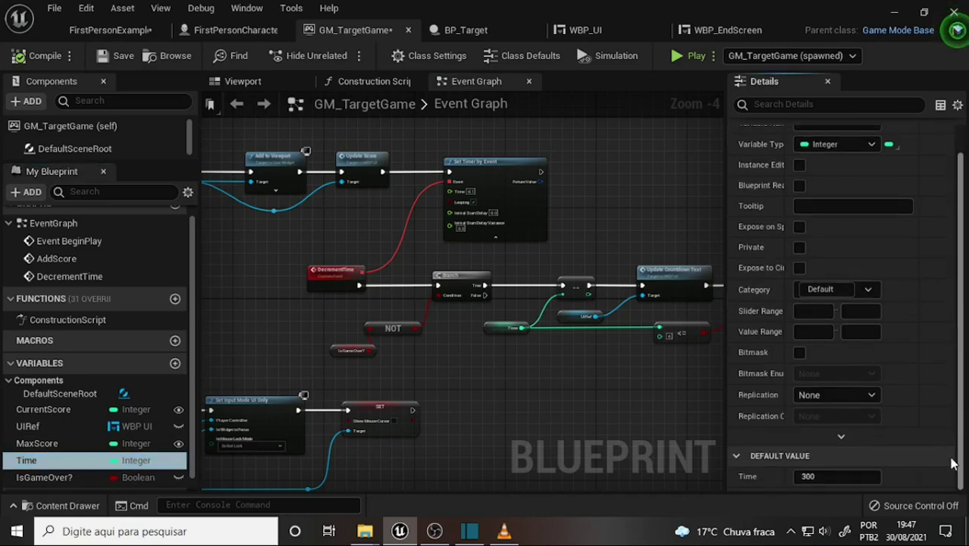
click(818, 476)
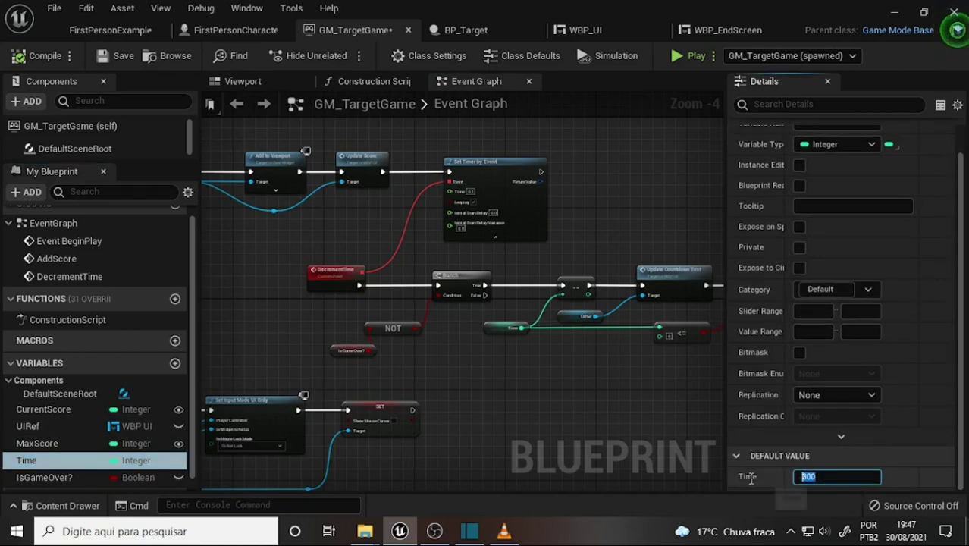
text(50)
key(Return)
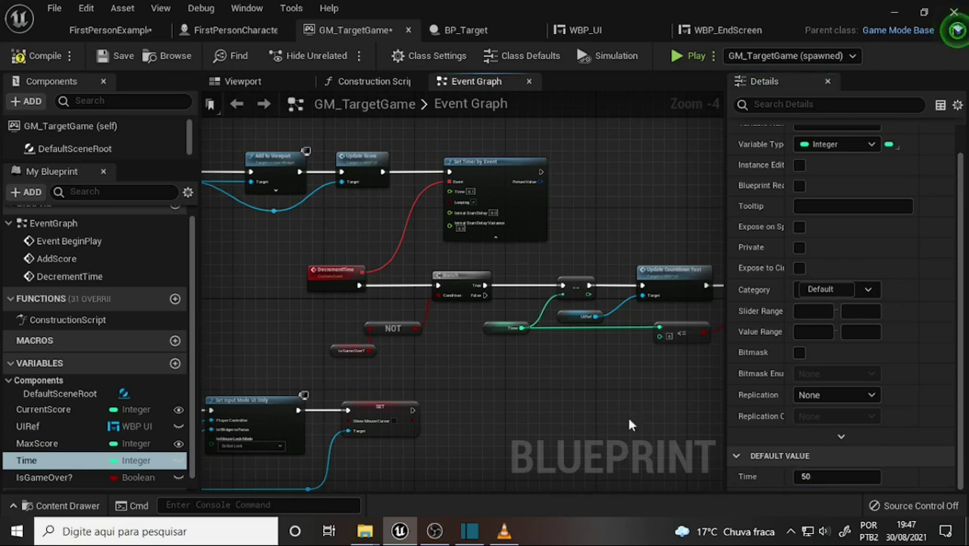
Compile and play-test until Time reaches 0 and LOST GAME appears, then stop.
click(36, 55)
click(690, 56)
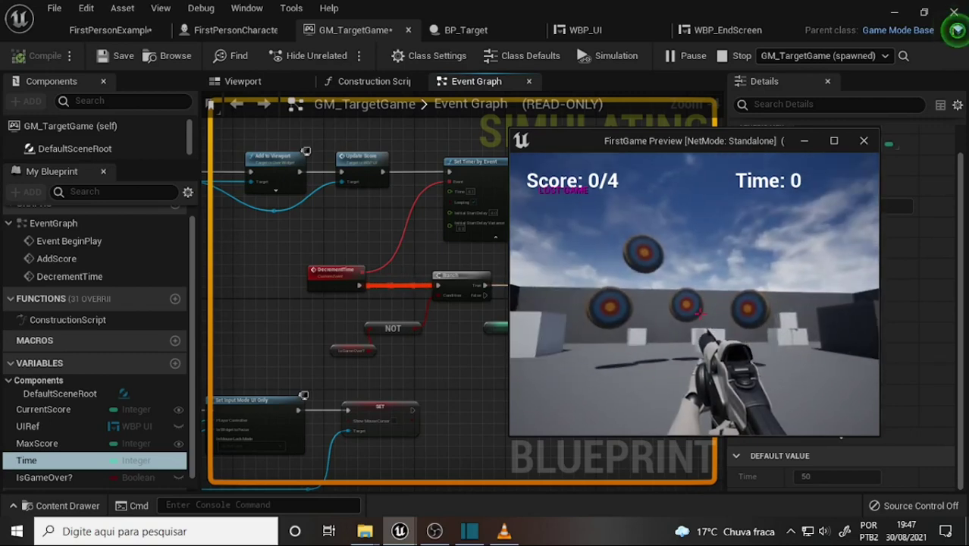
key(Escape)
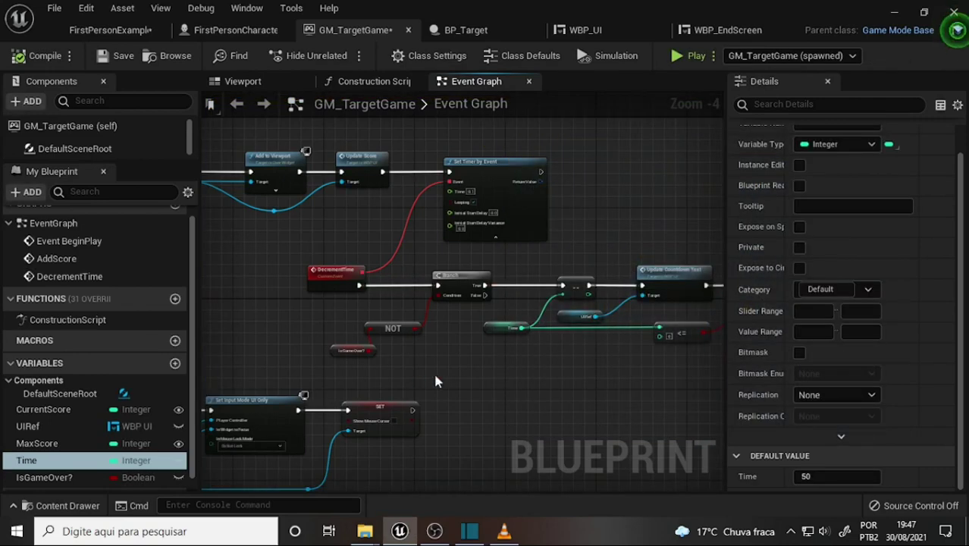
Save the FirstPersonExampleMap level and GM_TargetGame with Save All, then switch to OBS Studio.
right_drag(651, 252, 460, 283)
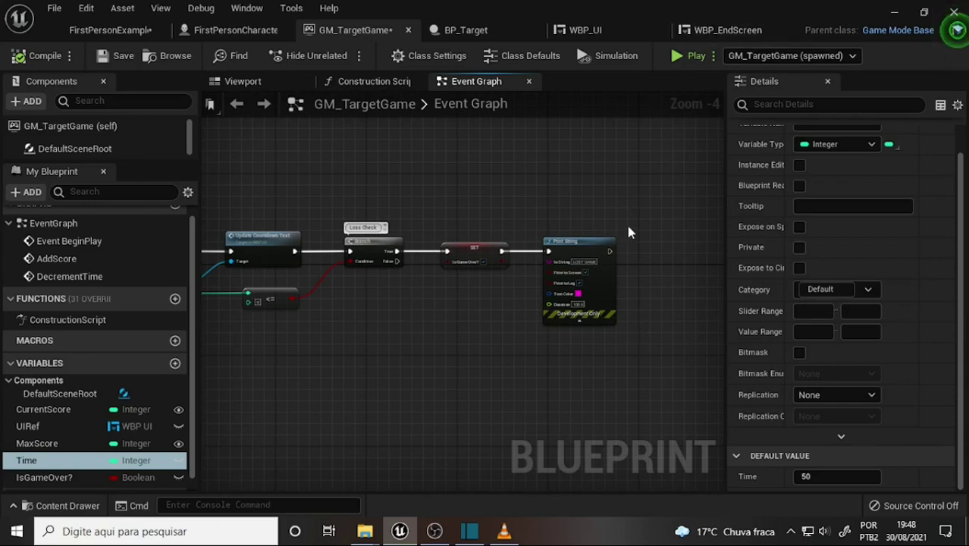
click(106, 29)
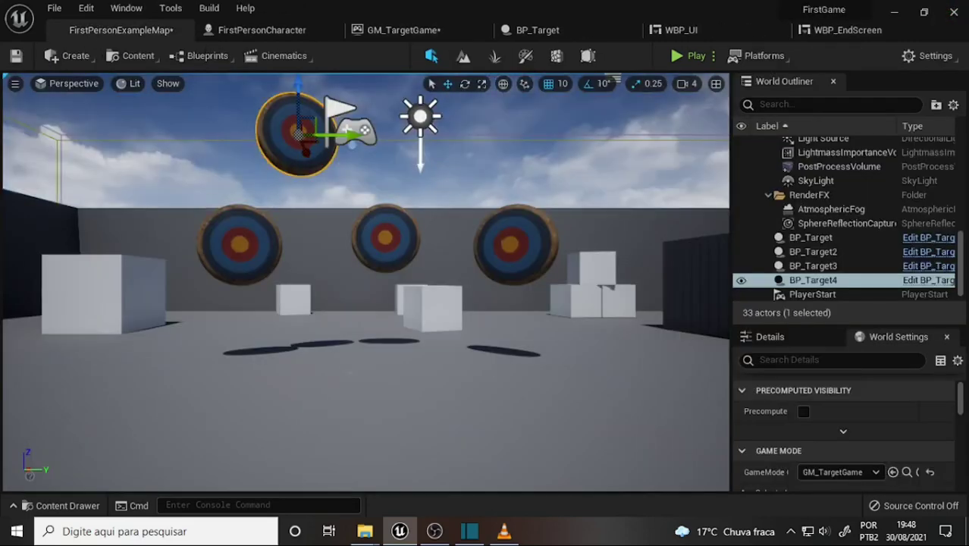
click(65, 505)
click(136, 354)
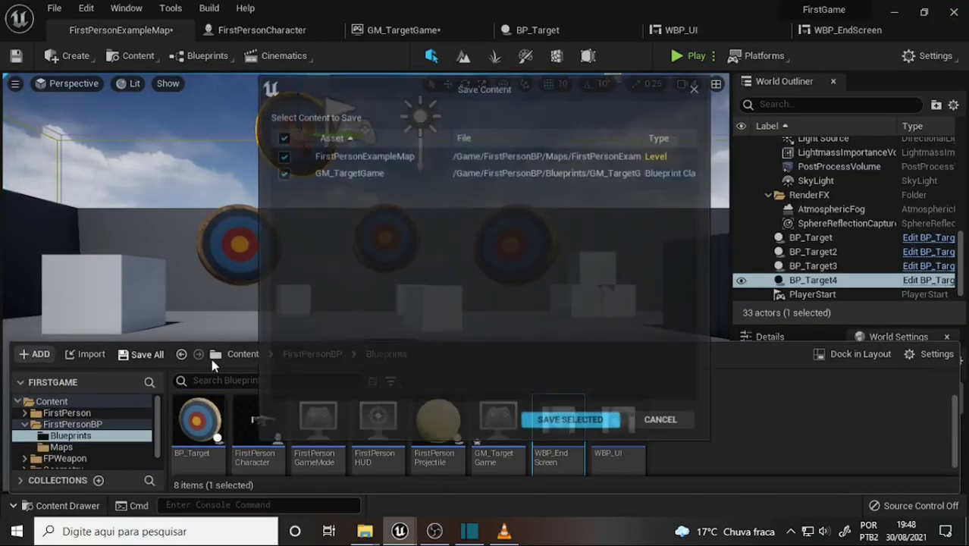
click(571, 420)
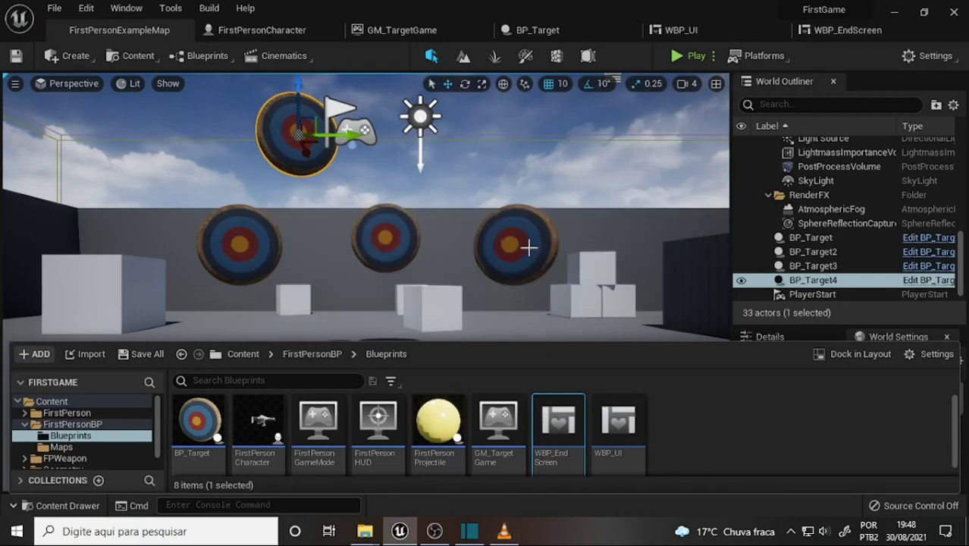
mouse_move(546, 187)
right_down()
mouse_move(524, 190)
mouse_move(535, 226)
right_up()
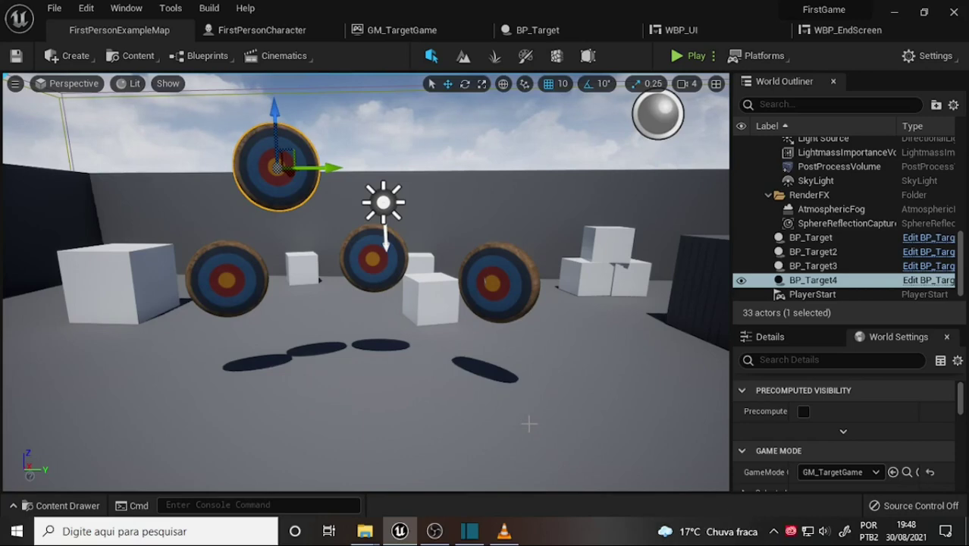
click(436, 532)
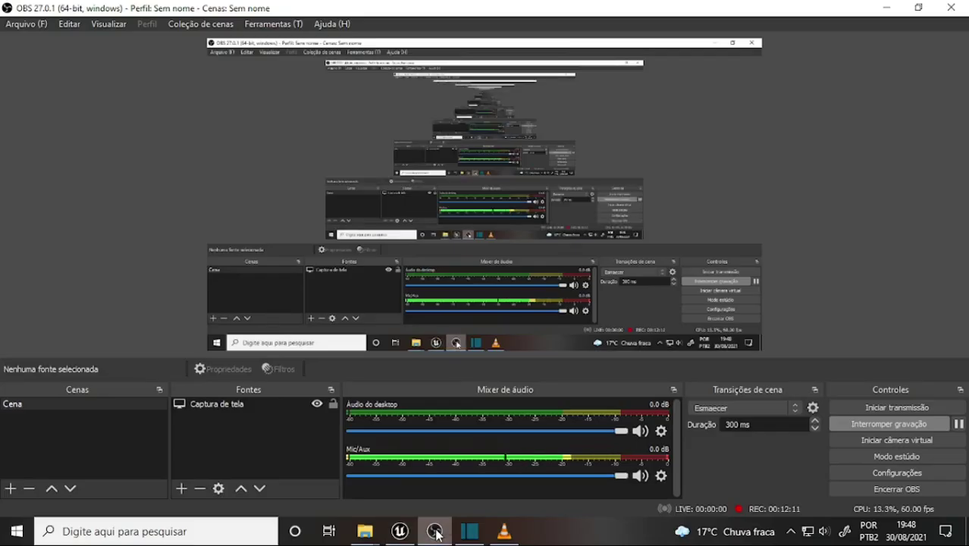